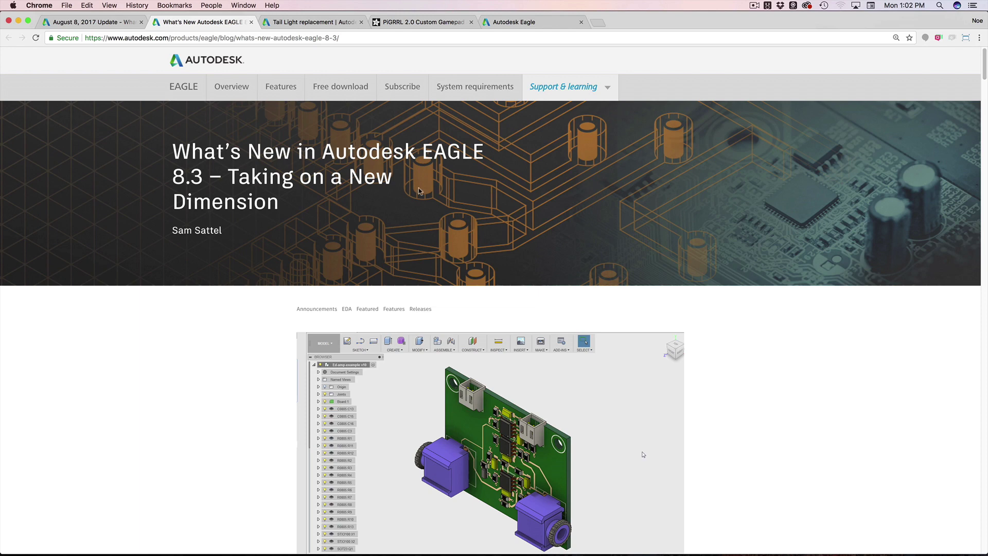
Step: Read the ECAD/MCAD preview section of the August 8, 2017 Fusion 360 update post, through its board editing example
left_click(119, 23)
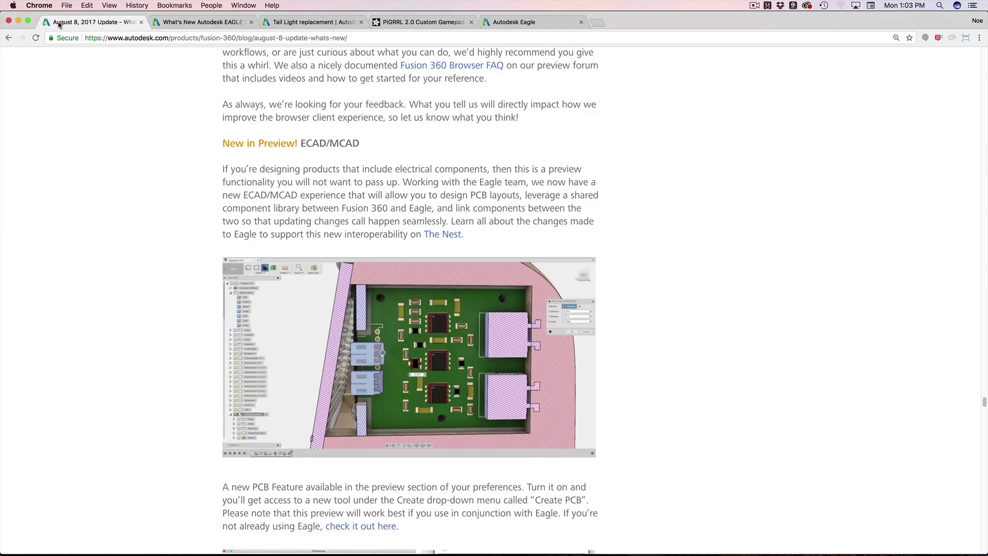
scroll(223, 220, "up", 1)
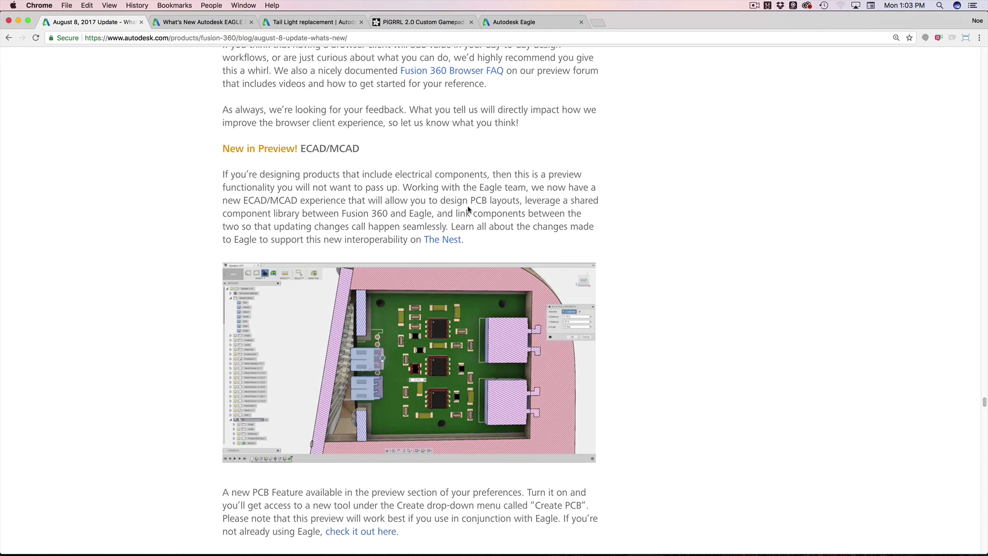
scroll(482, 219, "down", 10)
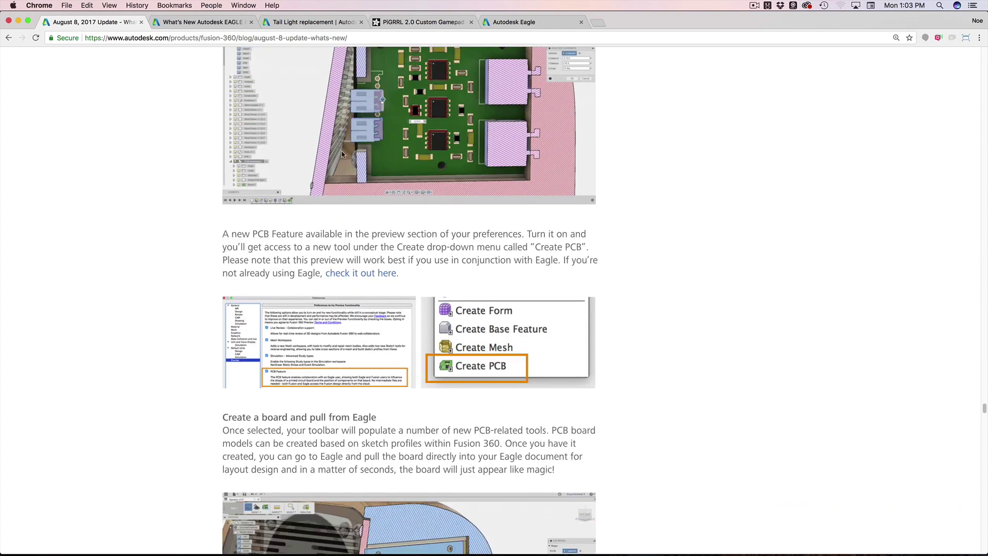
scroll(482, 218, "down", 12)
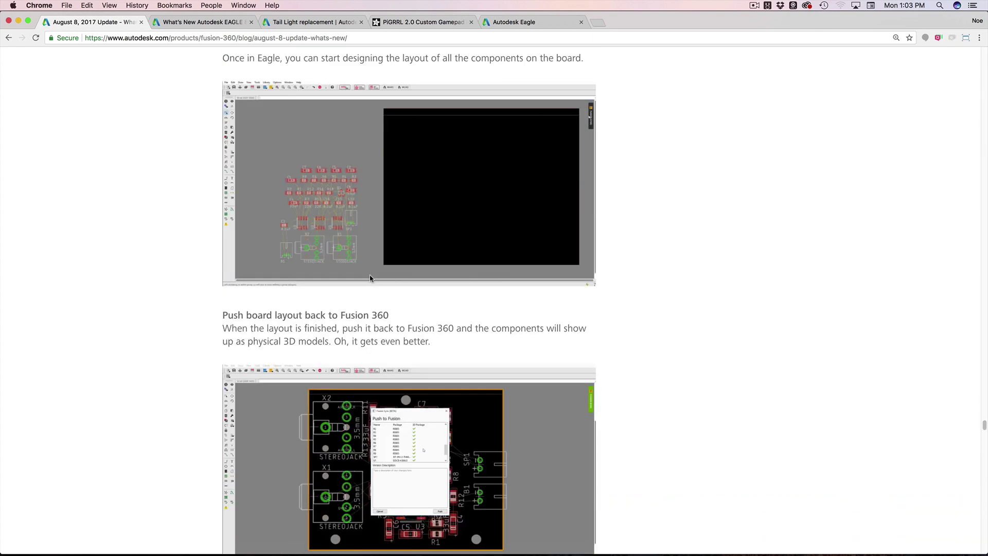
scroll(415, 278, "down", 4)
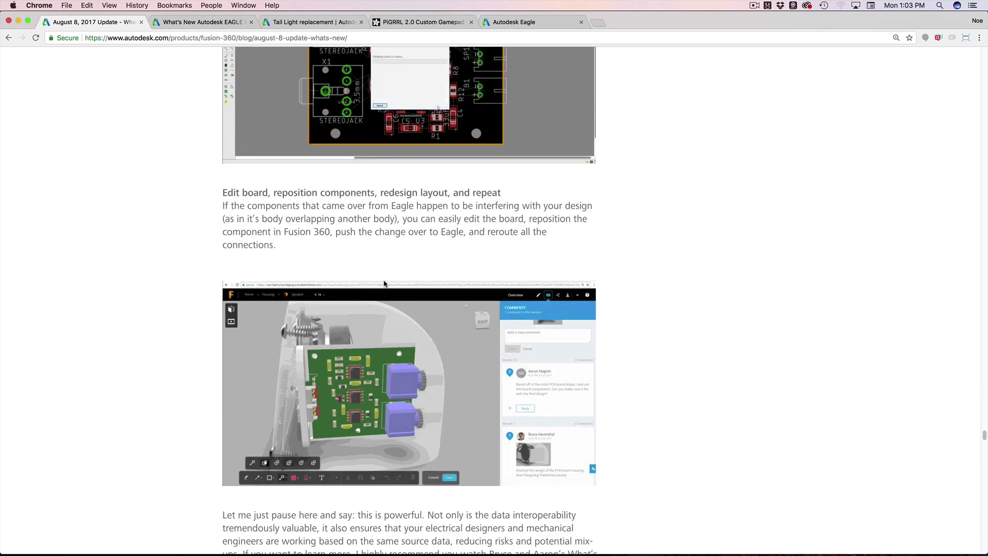
scroll(389, 284, "up", 1)
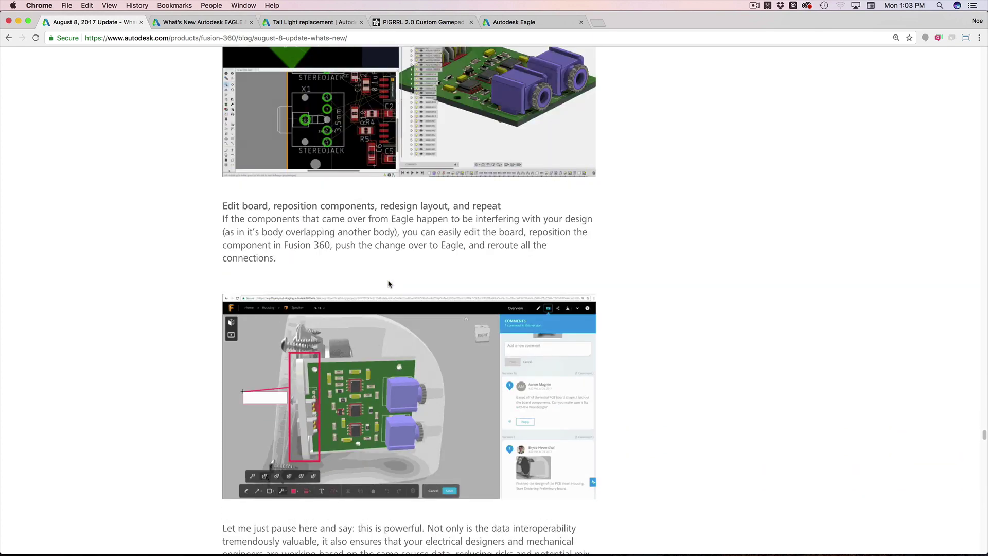
scroll(390, 282, "down", 3)
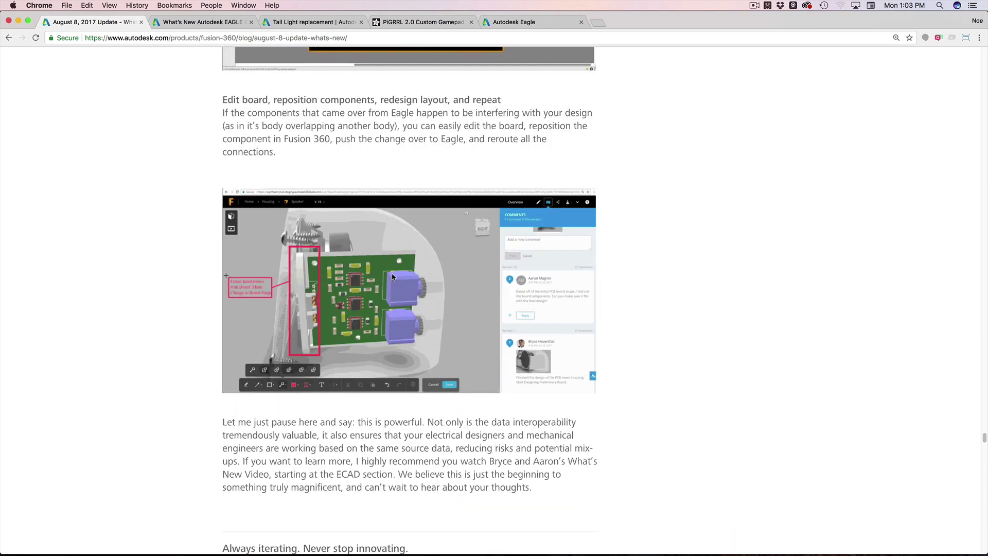
scroll(381, 272, "down", 2)
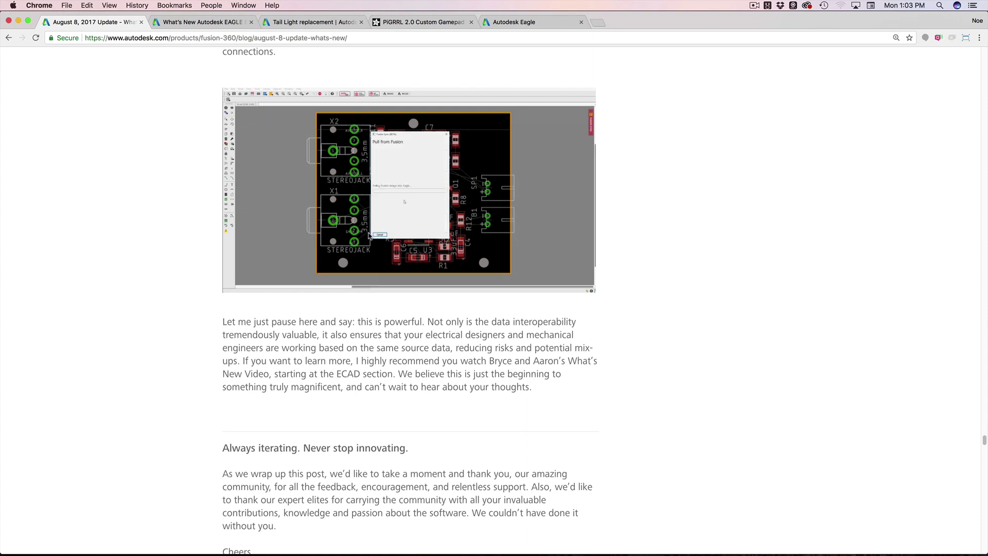
scroll(361, 283, "up", 2)
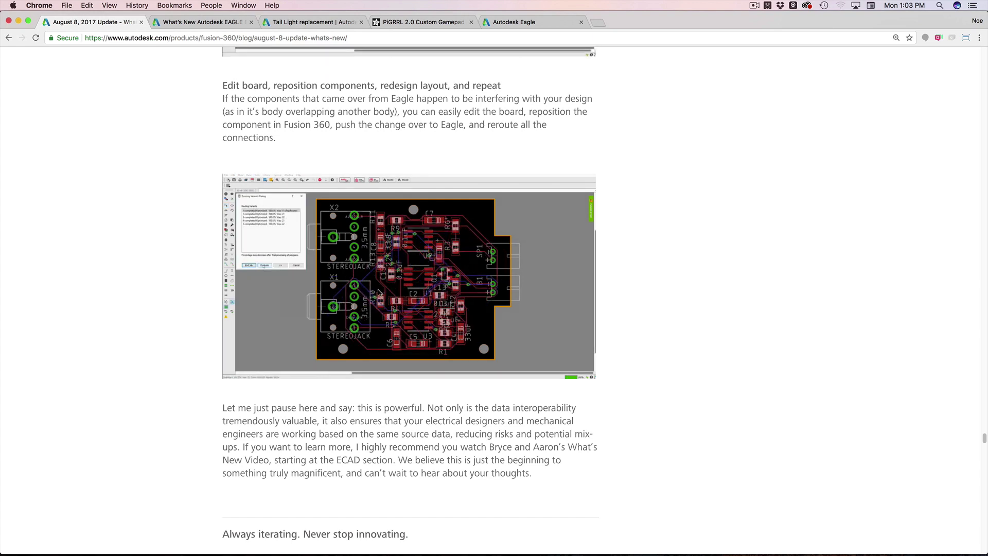
scroll(501, 244, "down", 3)
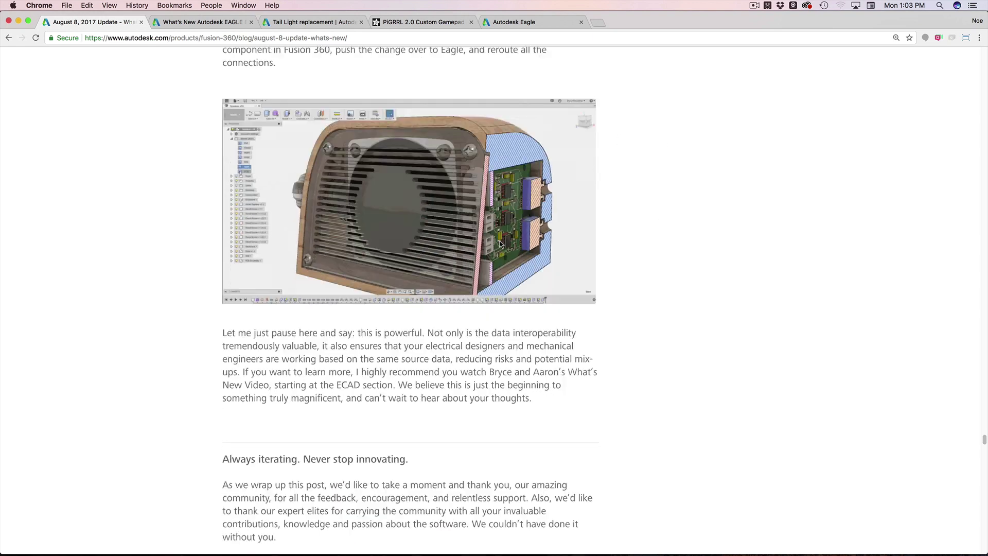
scroll(501, 243, "down", 5)
scroll(501, 243, "up", 5)
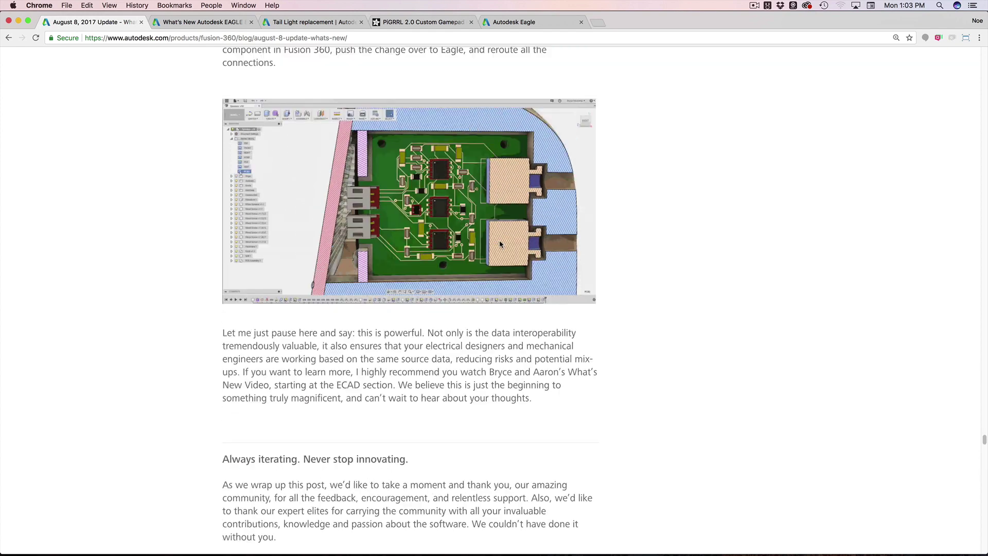
scroll(501, 244, "up", 5)
Step: Look through the EAGLE 8.3 what's-new article, from its introduction through the board shape section to Fusion 360 Interoperability
left_click(242, 22)
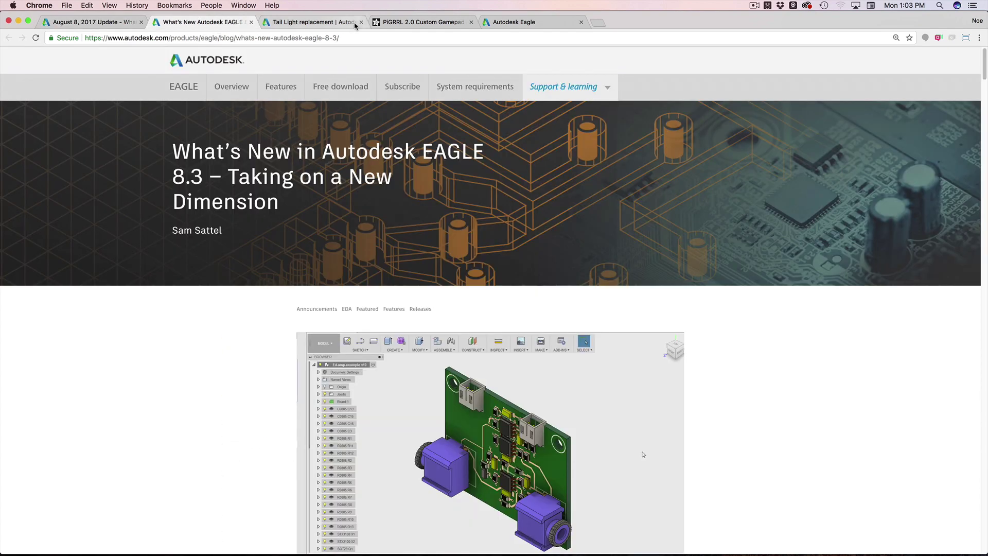
scroll(502, 244, "down", 20)
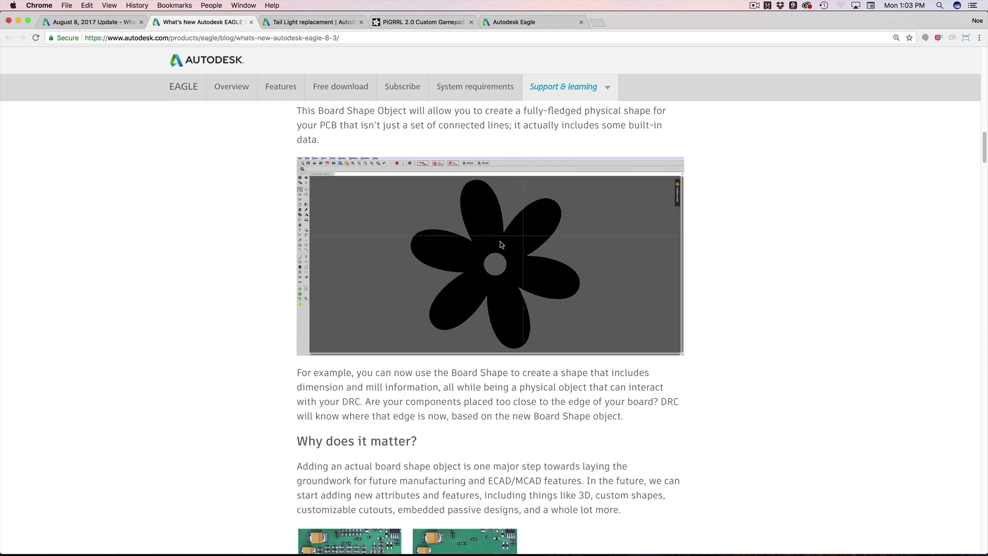
scroll(502, 244, "down", 15)
scroll(502, 245, "up", 1)
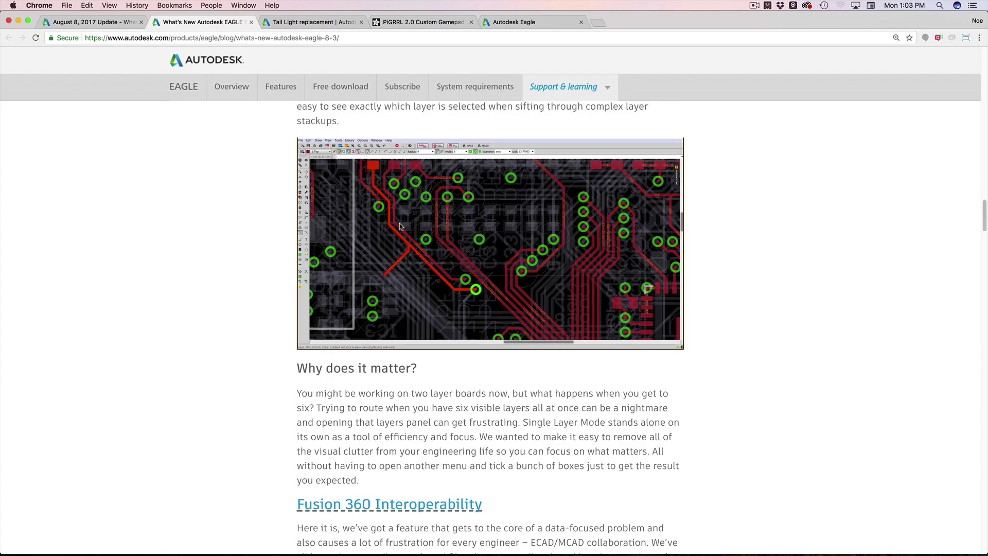
scroll(407, 227, "down", 1)
scroll(408, 227, "up", 20)
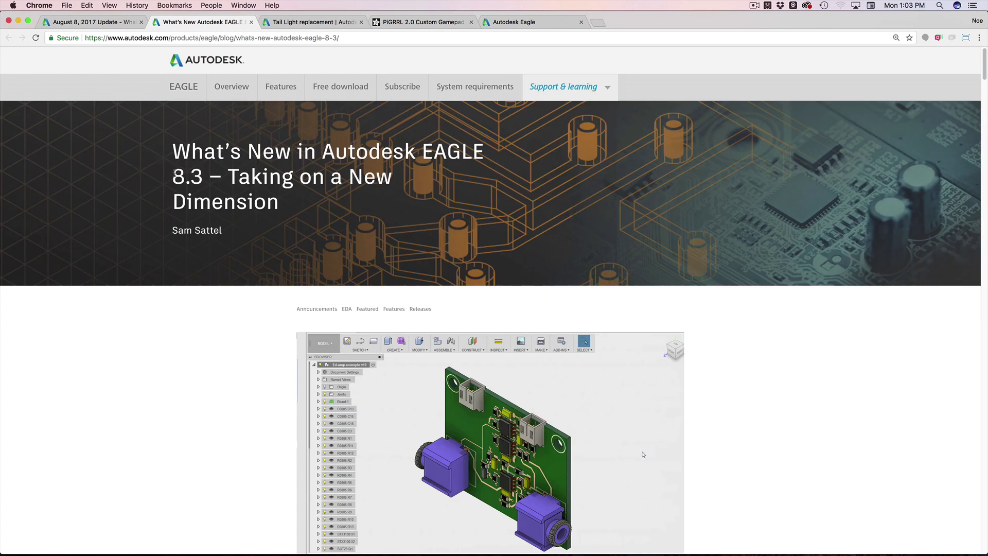
left_click_drag(173, 173, 201, 177)
left_click(245, 413)
scroll(263, 382, "down", 10)
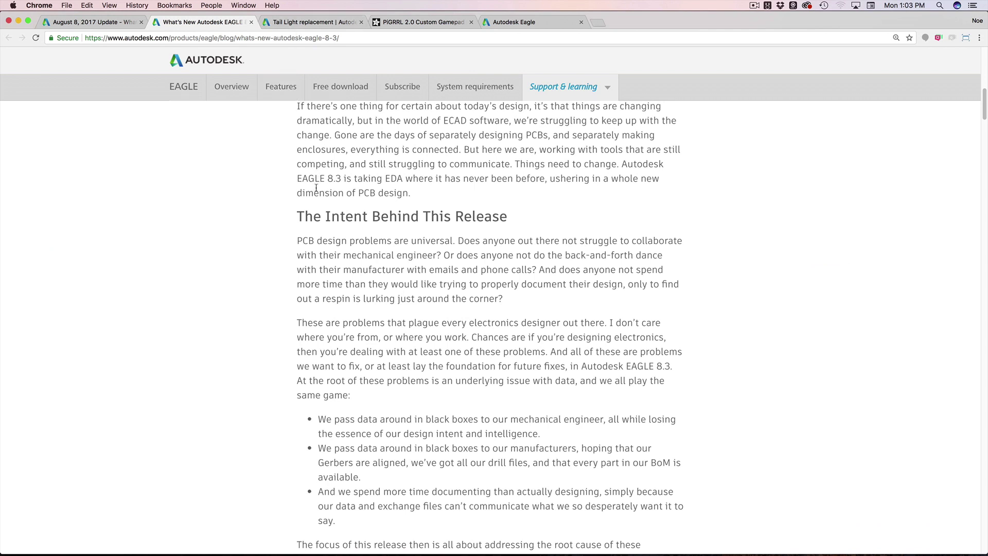
scroll(493, 296, "down", 15)
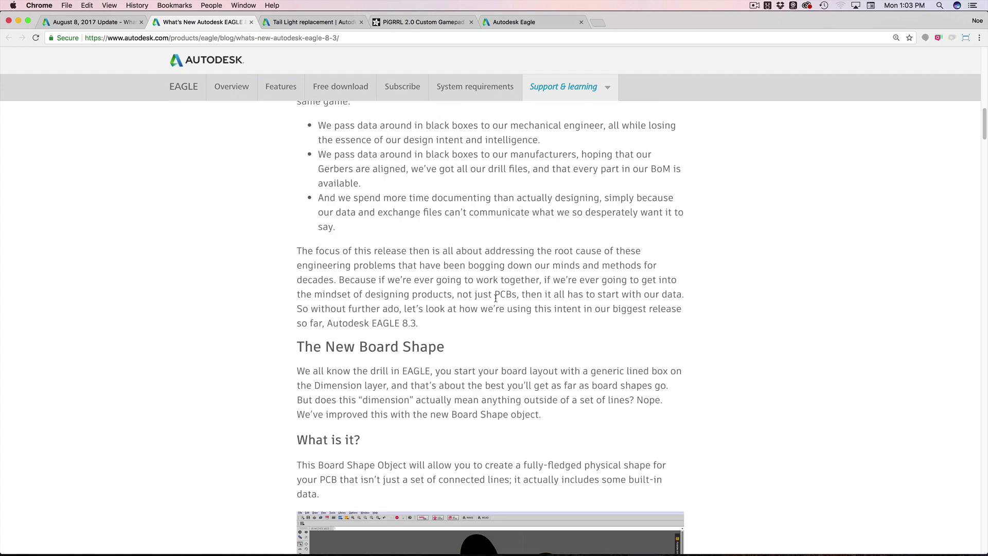
scroll(493, 297, "down", 8)
scroll(494, 297, "down", 6)
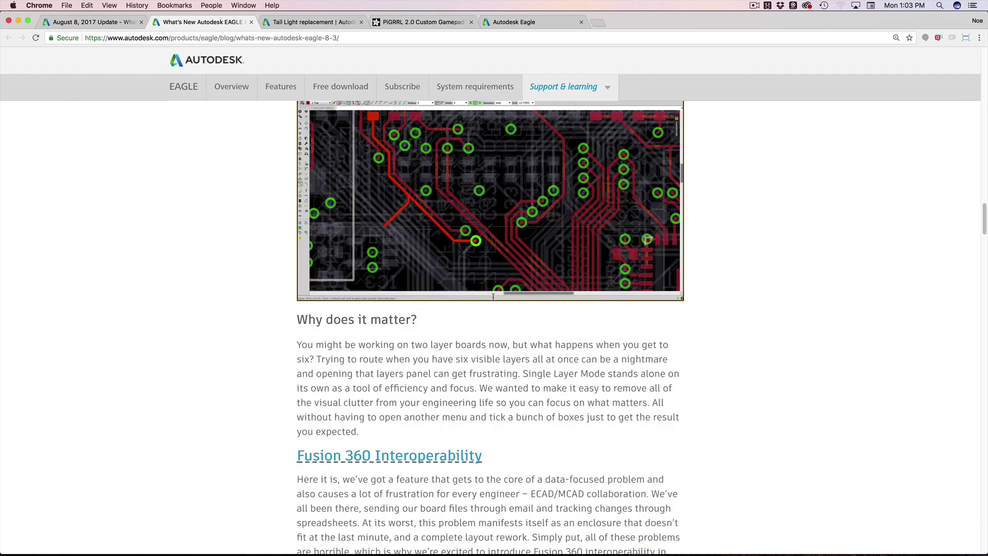
Step: Switch to EAGLE and examine the PiGRRL gamepad button board layout and its dimensions
key("super+Tab")
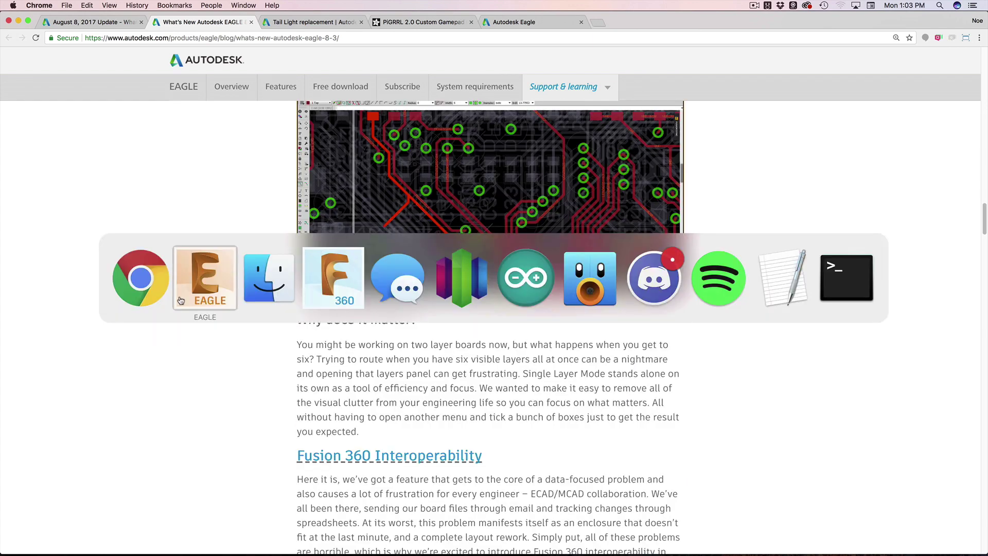
left_click(194, 286)
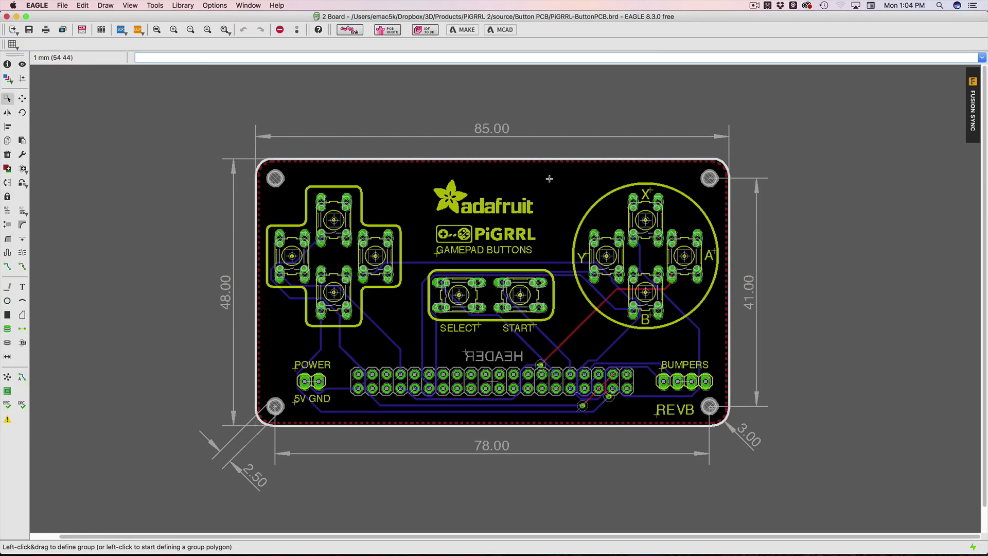
scroll(487, 166, "down", 1)
scroll(494, 176, "up", 3)
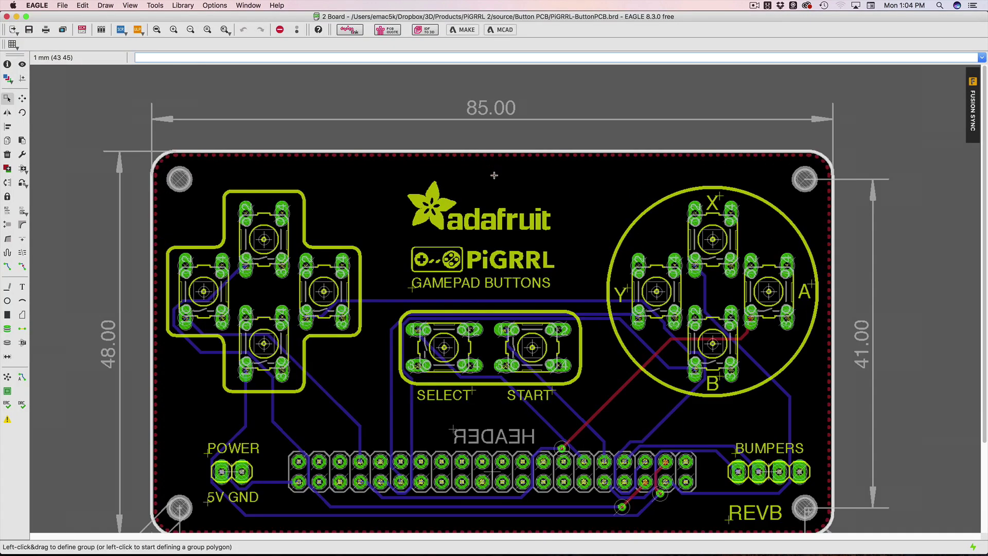
scroll(497, 207, "down", 2)
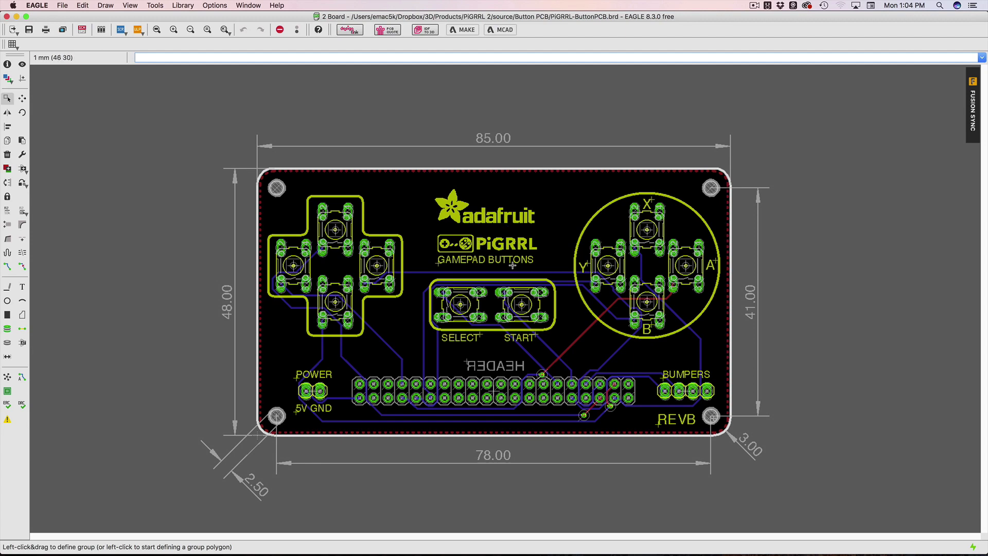
scroll(314, 224, "down", 3)
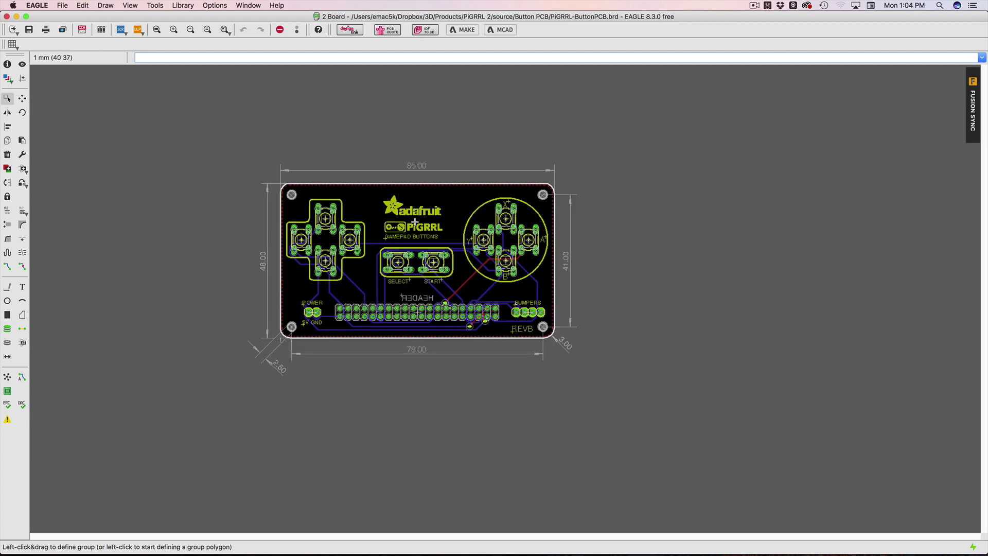
scroll(414, 222, "up", 5)
scroll(421, 235, "left", 3)
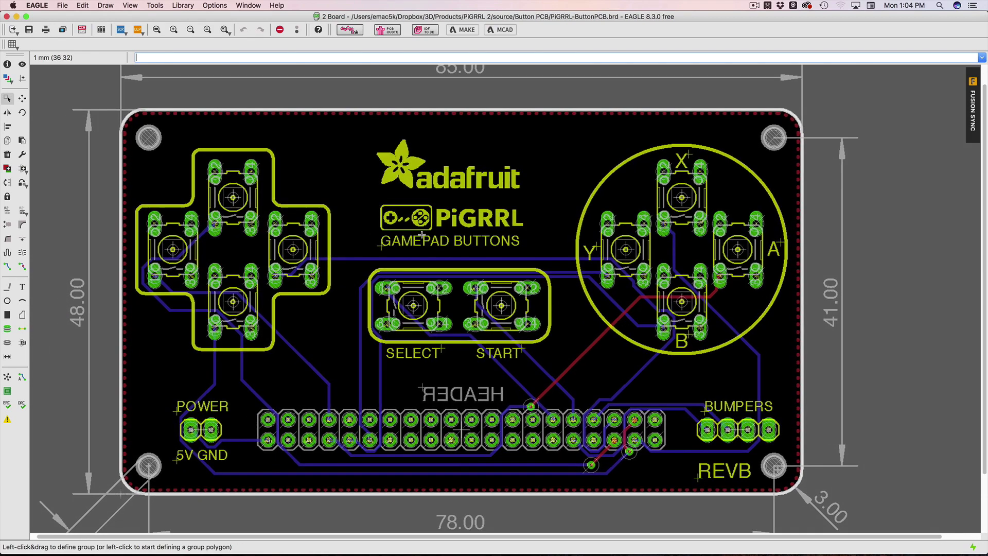
scroll(421, 235, "left", 2)
scroll(420, 234, "up", 3)
scroll(419, 234, "down", 4)
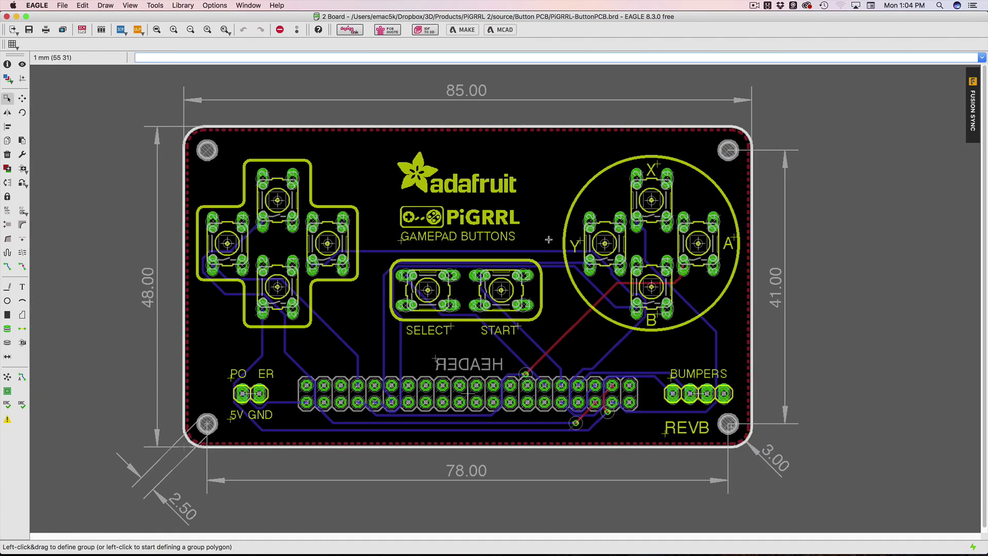
scroll(316, 260, "down", 2)
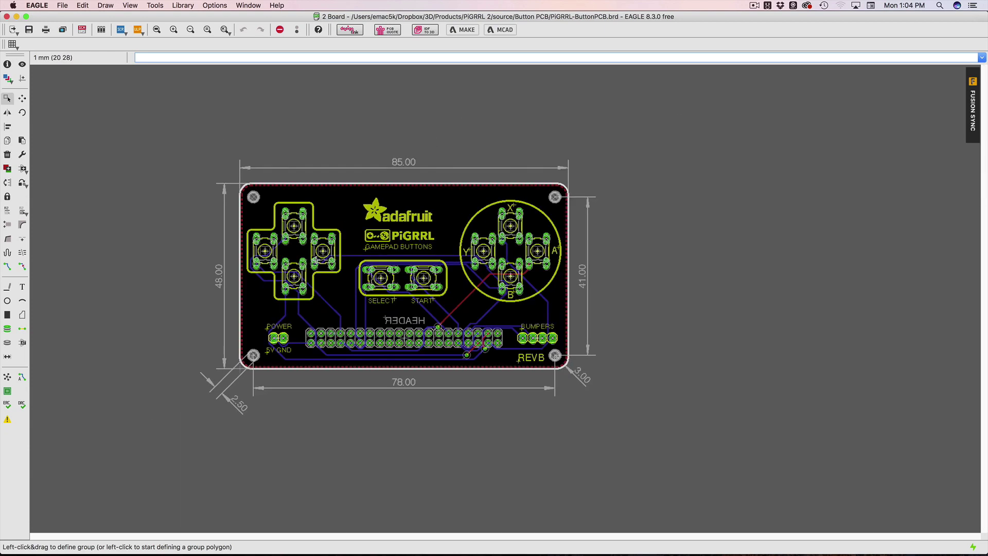
scroll(315, 260, "up", 2)
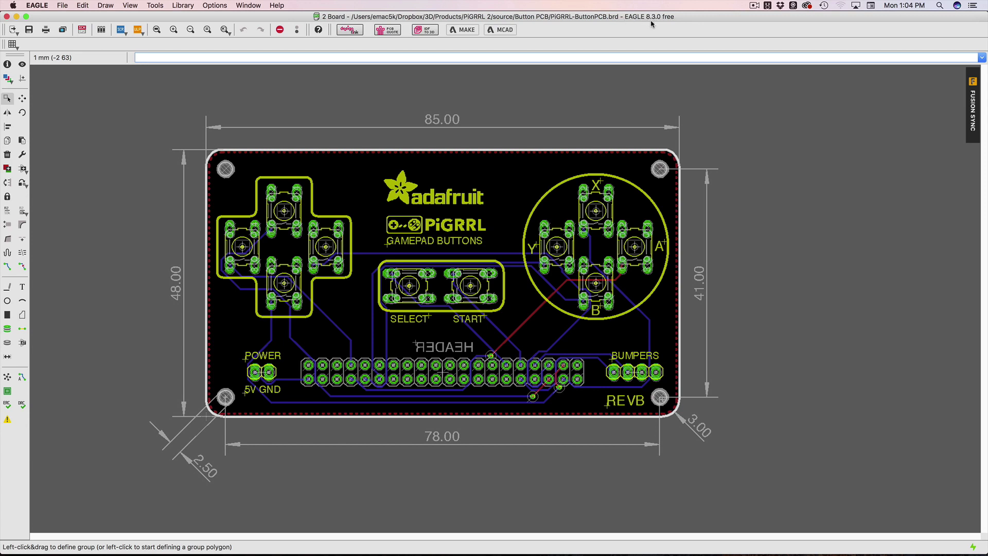
Step: Switch to Chrome and view the Tail Light replacement breadboard circuit, returning to the EAGLE 8.3 article
key("super+Tab")
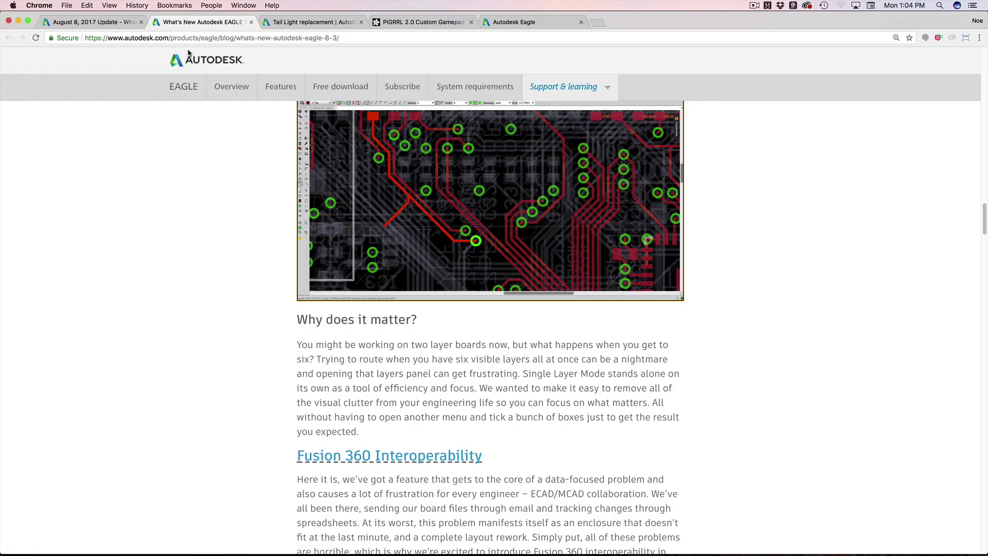
scroll(365, 239, "up", 20)
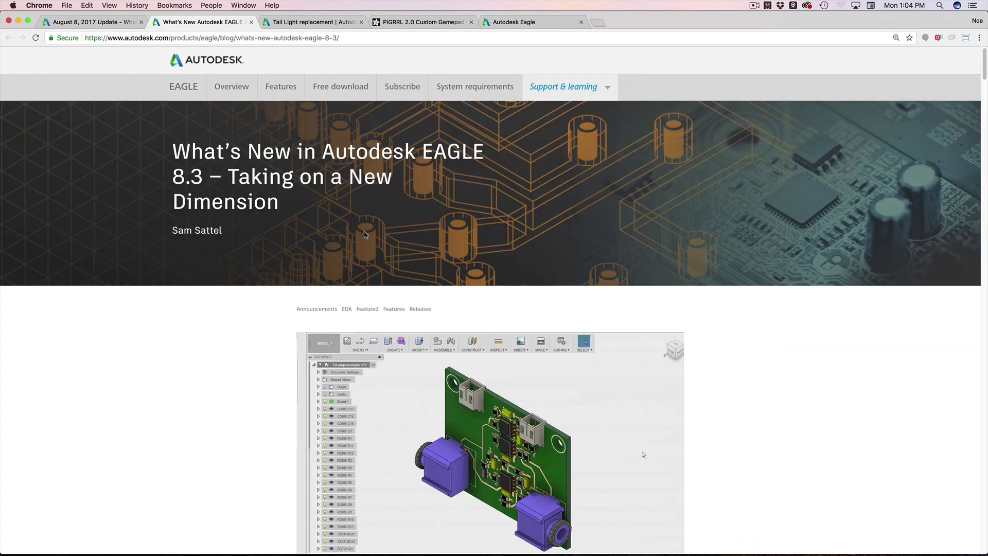
left_click(98, 22)
left_click(243, 25)
left_click(298, 22)
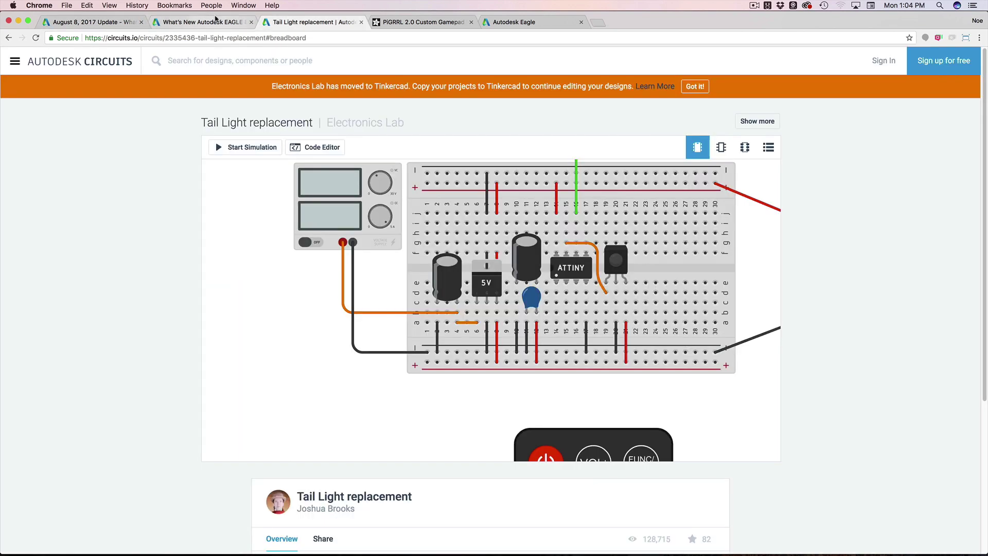
left_click(217, 22)
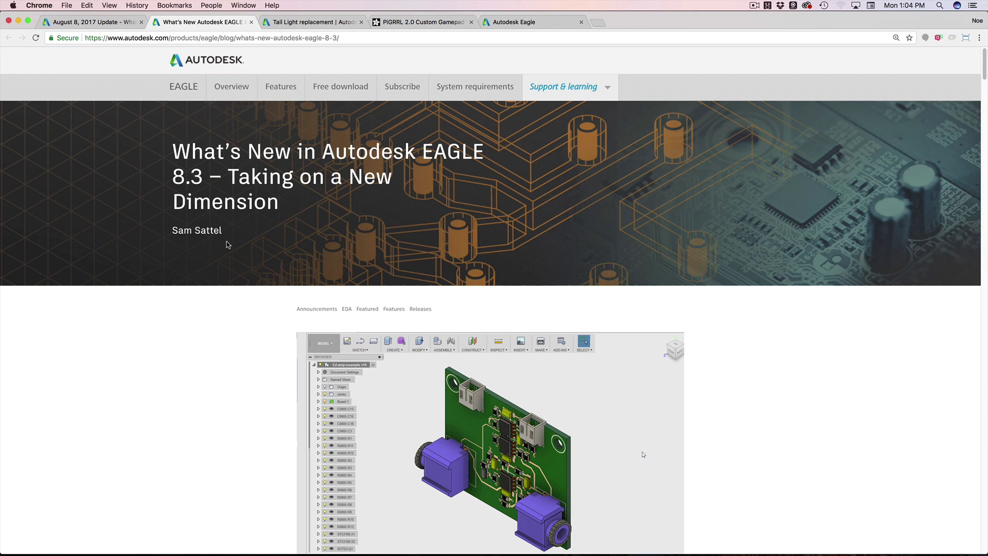
Step: Switch to EAGLE and inspect the PiGRRL button board alongside its schematic, ending on the board layout
key("super+Tab")
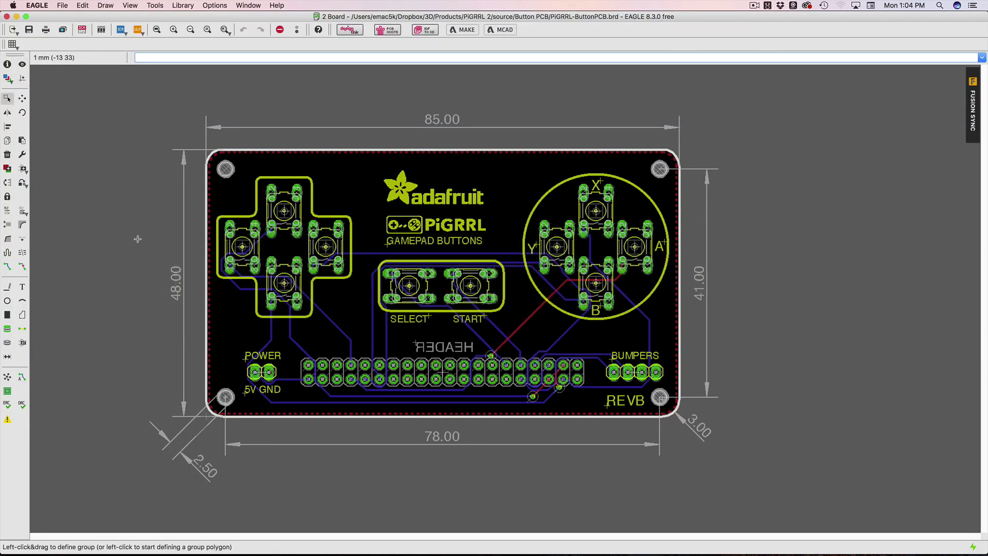
scroll(174, 192, "up", 1)
scroll(174, 192, "down", 3)
middle_click_drag(154, 165, 238, 181)
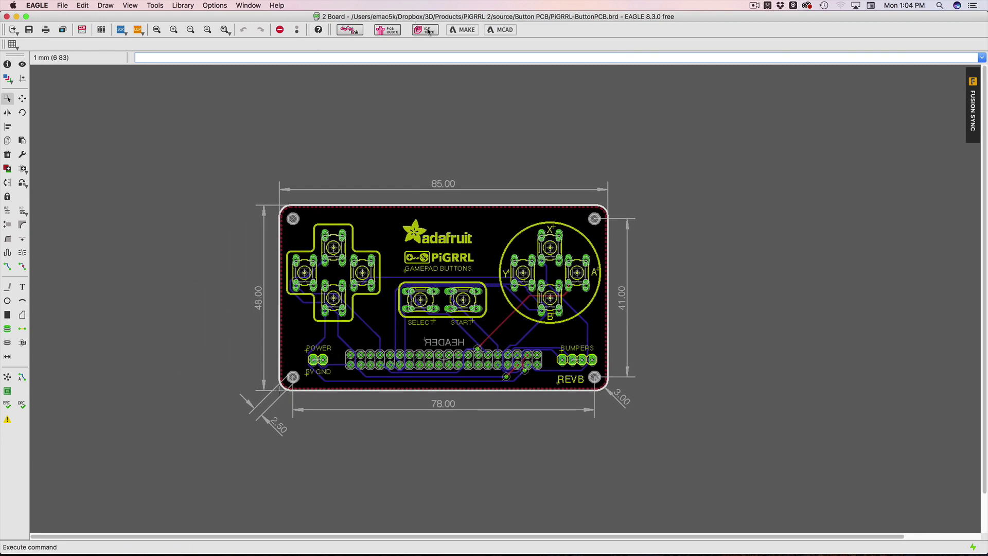
key("super+grave")
key("super+grave")
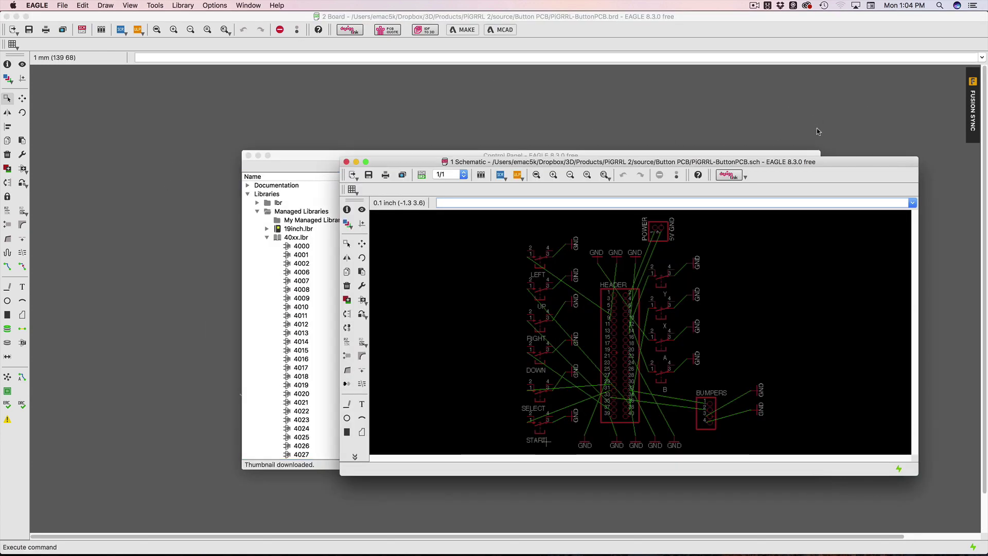
key("super+grave")
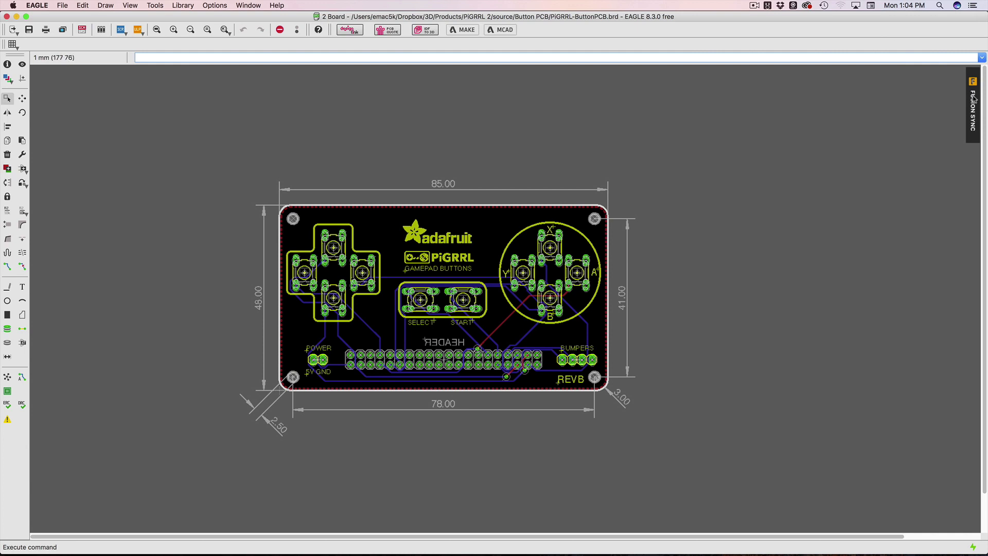
Step: Start a Fusion sync of the board, creating a new Fusion design in the Adafruit Projects project
left_click(972, 102)
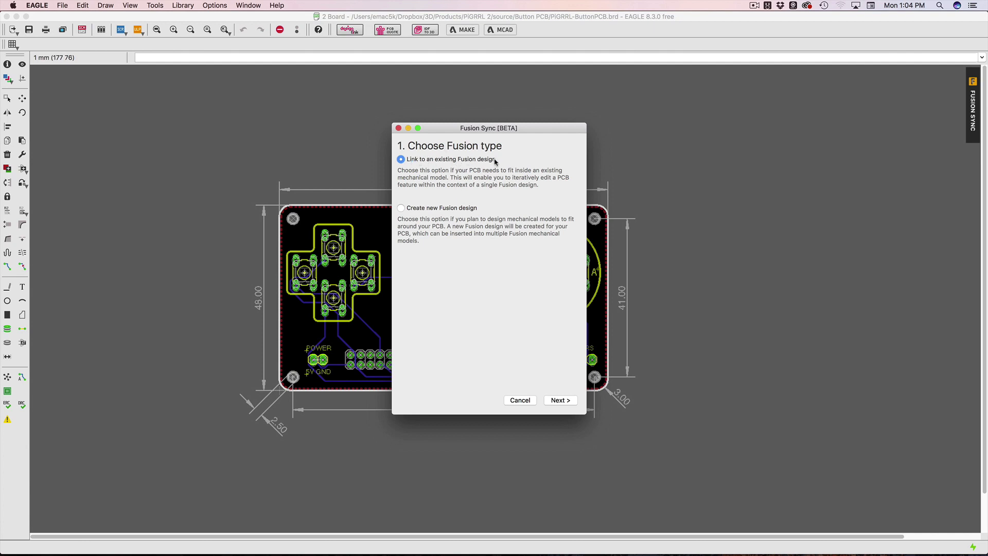
left_click(425, 208)
left_click(561, 400)
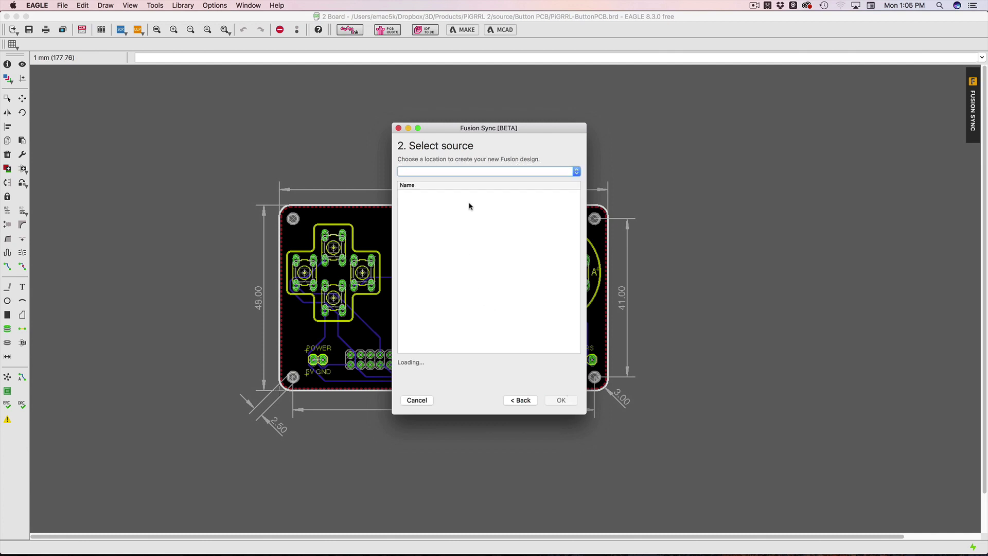
left_click_drag(484, 130, 422, 130)
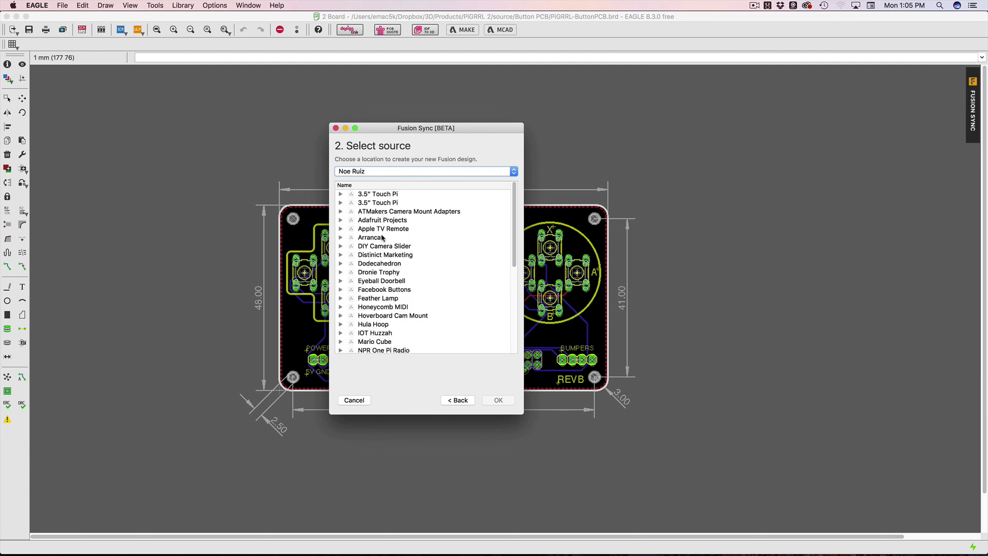
left_click(387, 220)
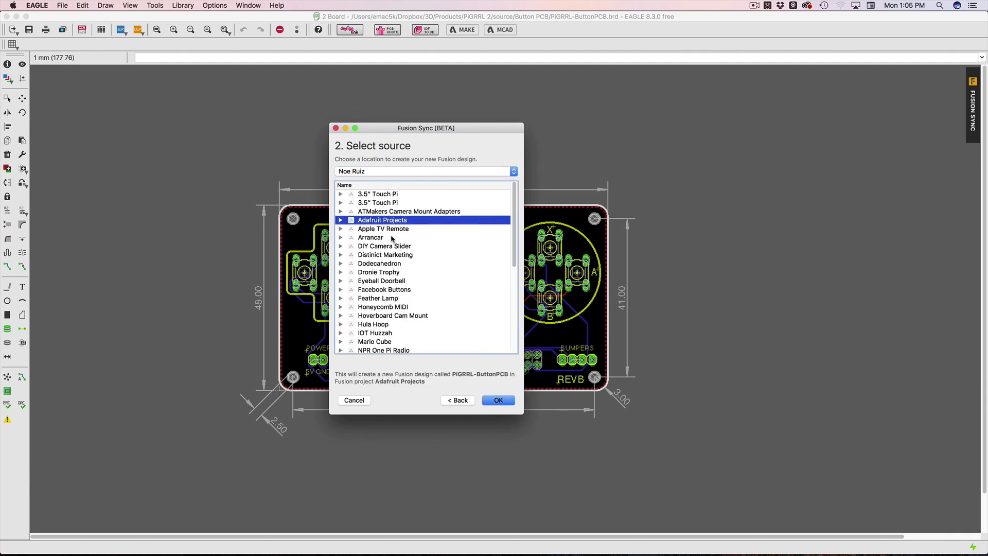
left_click(502, 400)
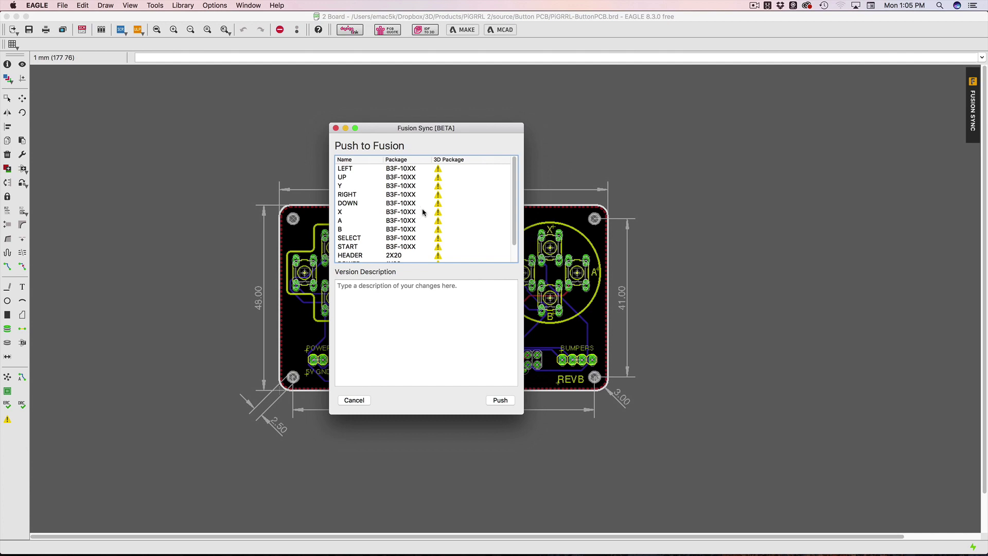
Step: Look through the list of board components, their packages and 3D package status before pushing to Fusion
scroll(406, 206, "down", 2)
scroll(406, 207, "up", 2)
scroll(394, 215, "down", 2)
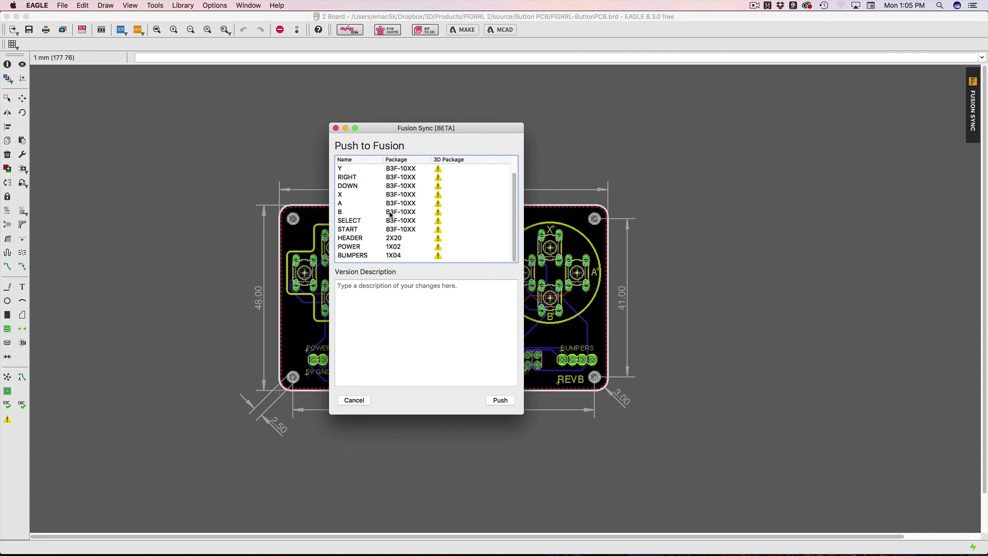
scroll(385, 233, "up", 2)
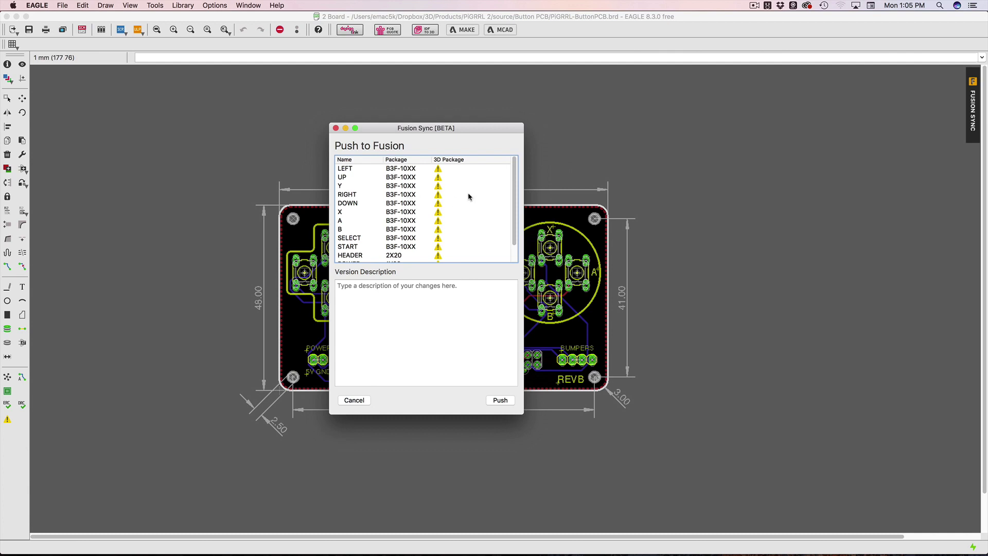
scroll(436, 179, "down", 2)
scroll(437, 170, "up", 2)
scroll(422, 242, "down", 2)
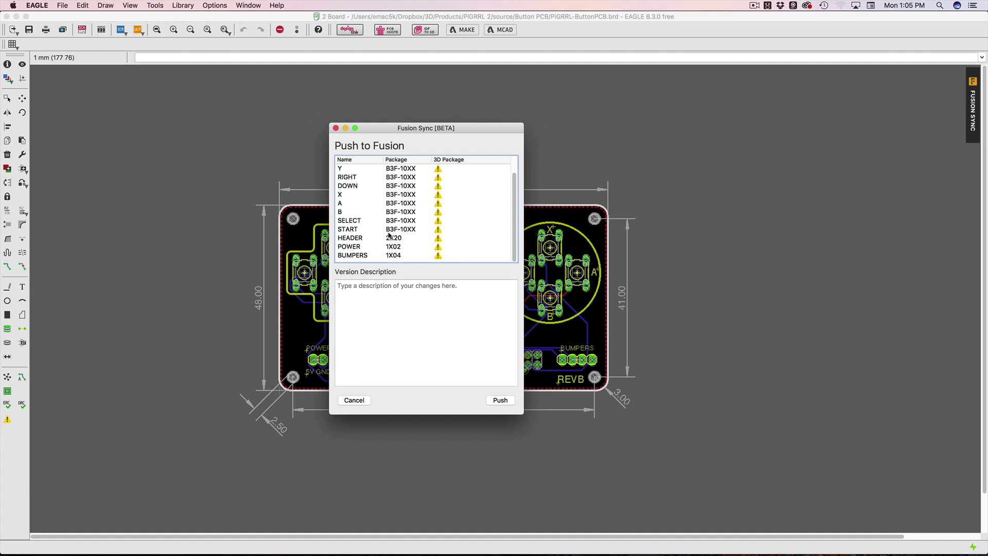
scroll(389, 234, "up", 2)
scroll(390, 234, "down", 2)
scroll(385, 226, "up", 2)
scroll(375, 206, "down", 2)
scroll(401, 212, "up", 2)
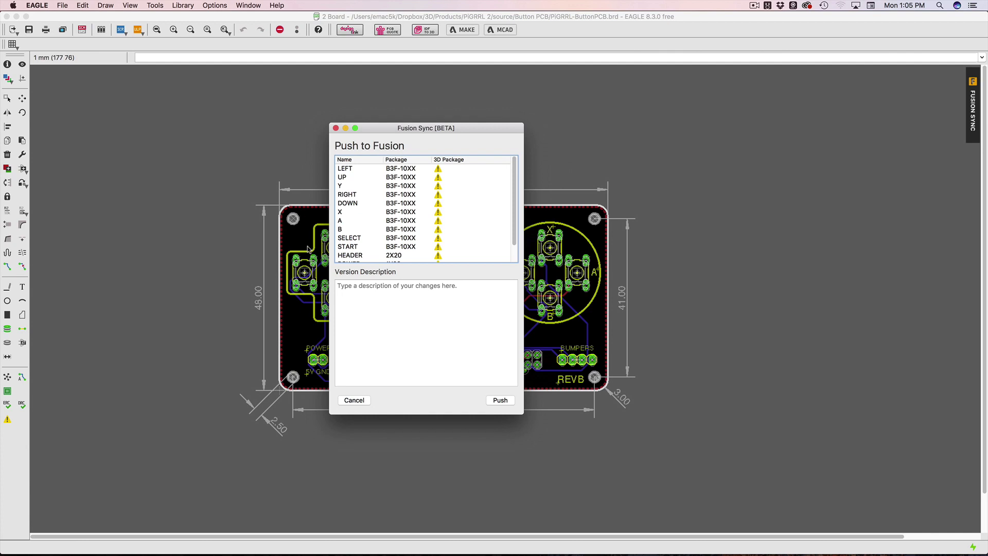
Step: Push the board to Fusion without a version description and move the progress window clear of the board
left_click_drag(391, 129, 519, 133)
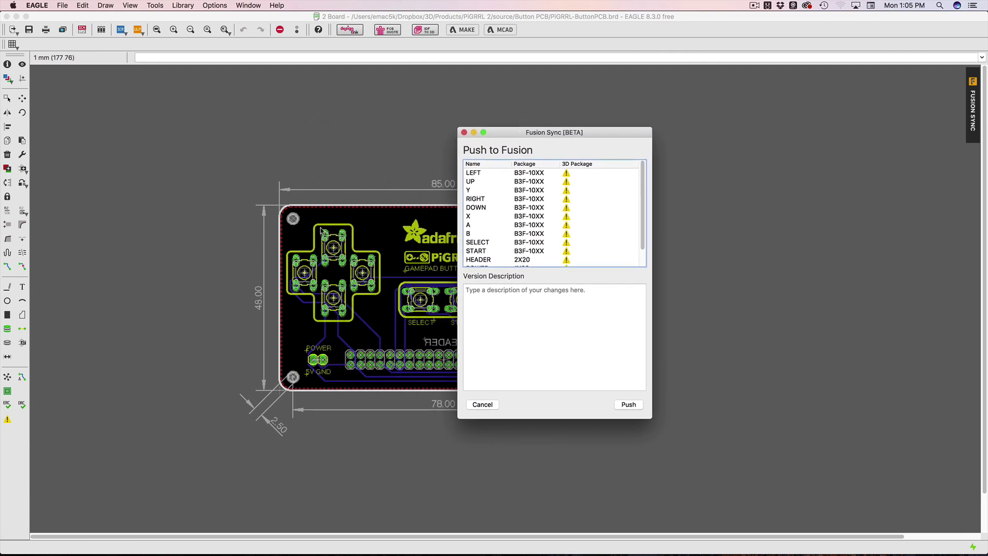
left_click(629, 404)
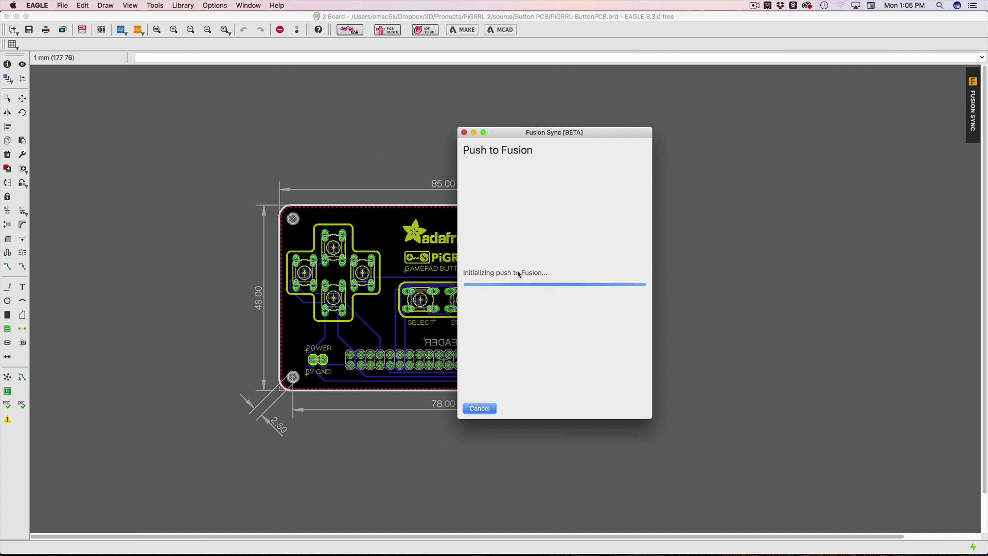
left_click_drag(586, 134, 529, 122)
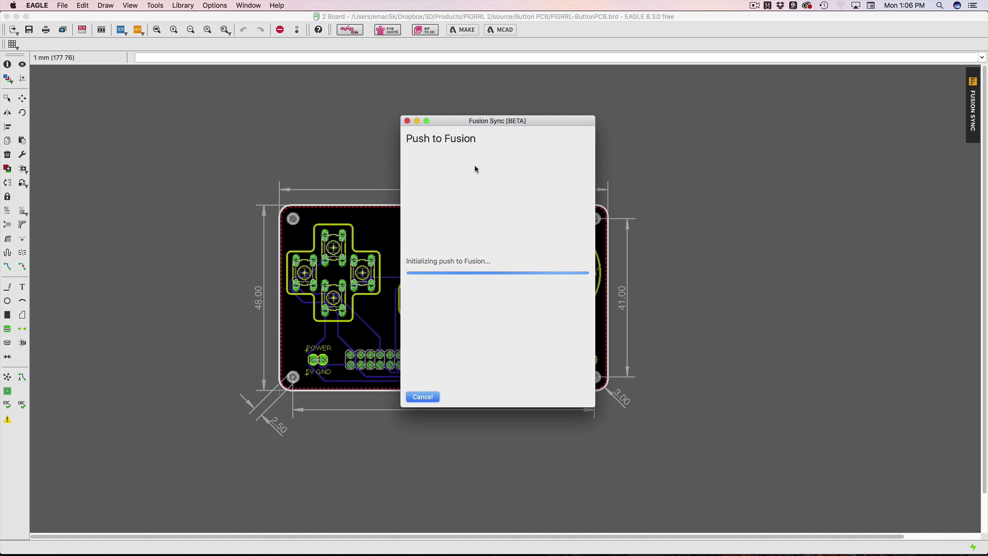
left_click_drag(493, 121, 636, 147)
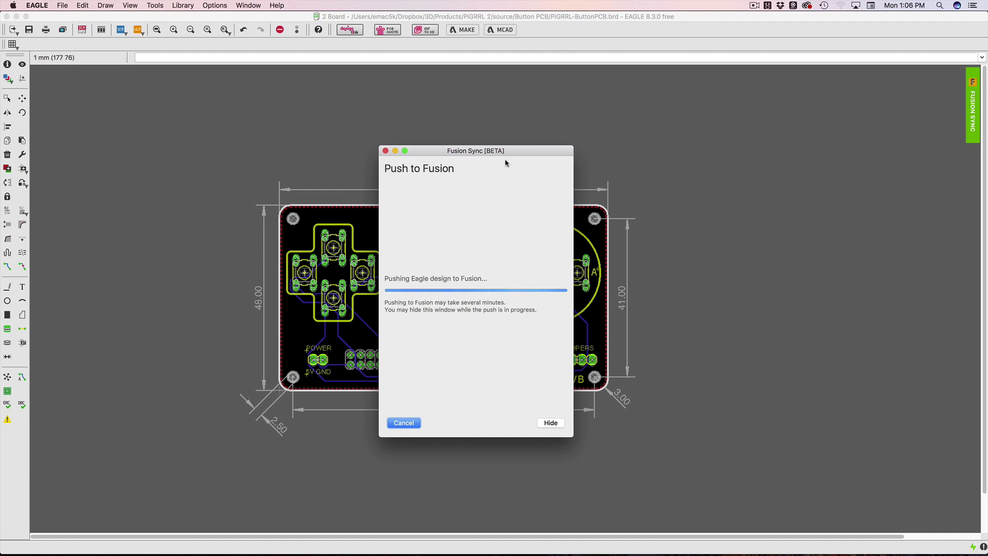
left_click_drag(506, 161, 190, 158)
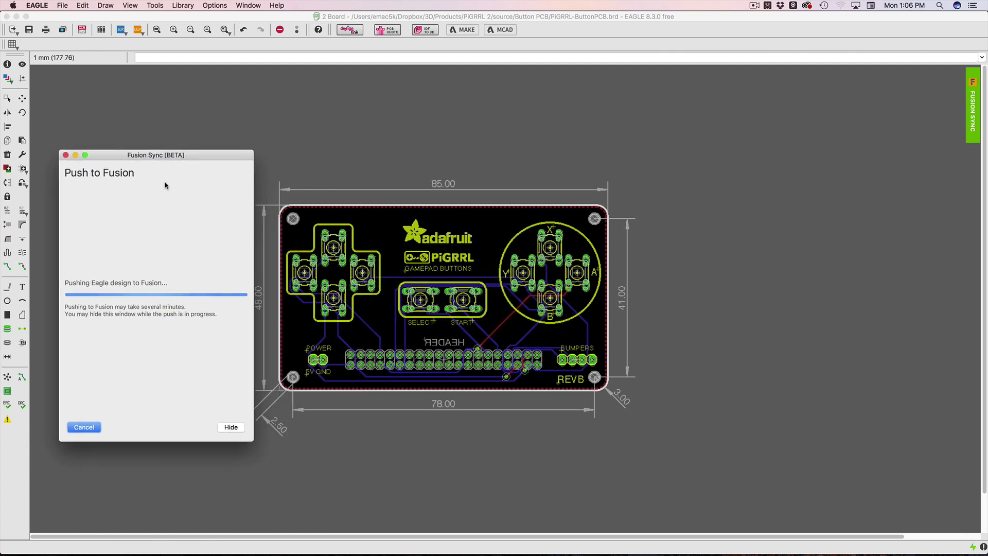
Step: Switch to Fusion 360 and view the gamepadPCB-tester model from above
key("super+Tab")
key("Escape")
key("super+Tab")
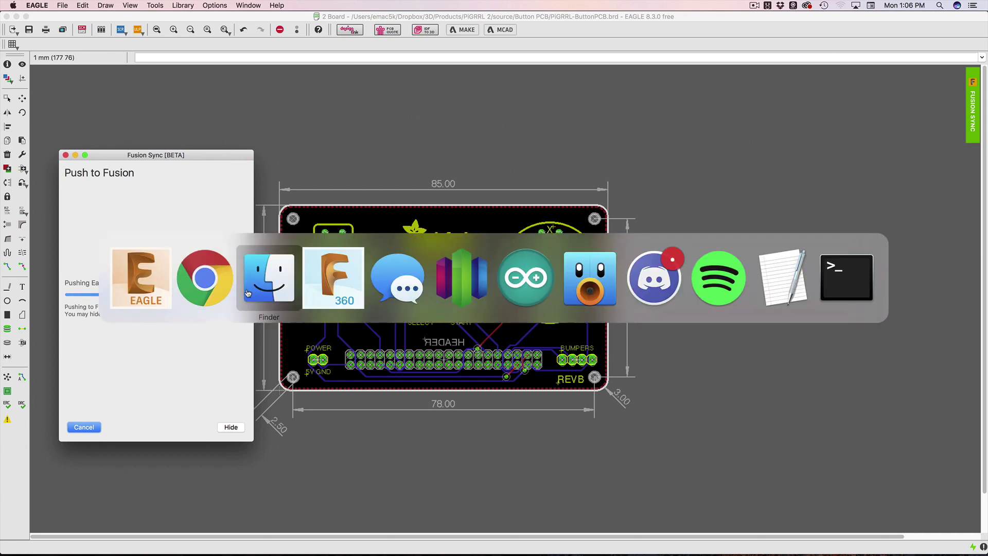
left_click(328, 271)
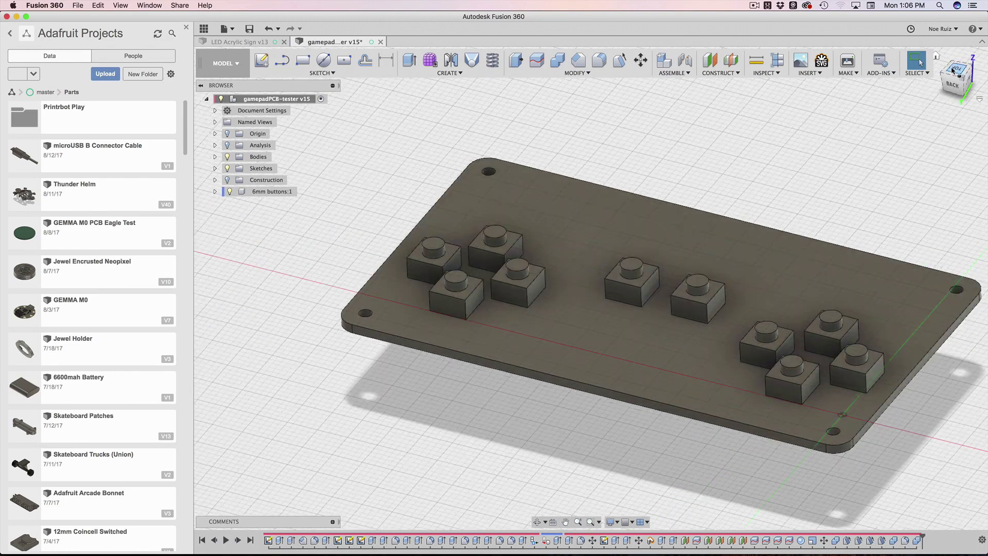
left_click(951, 78)
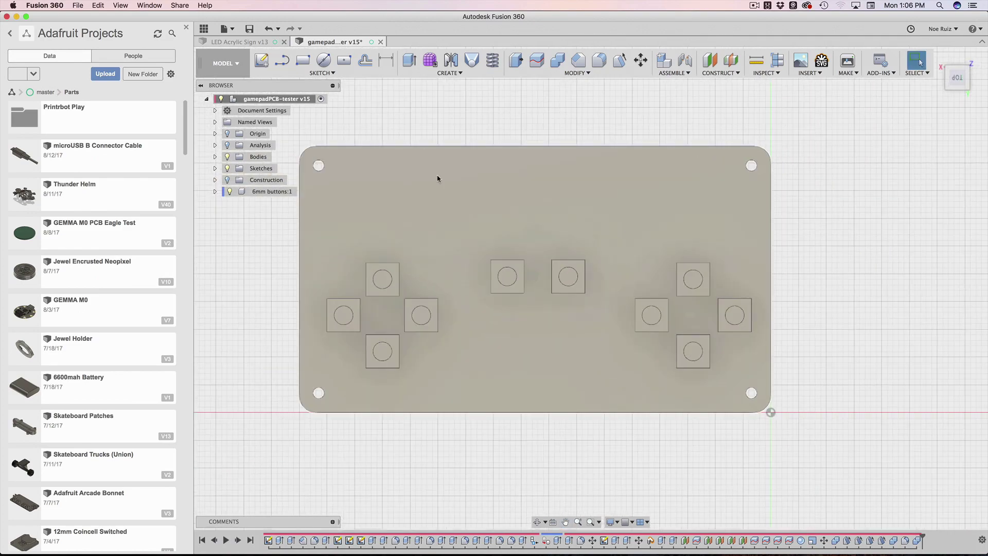
Step: Switch back to EAGLE and acknowledge the push notification
key("super+Tab")
left_click(213, 286)
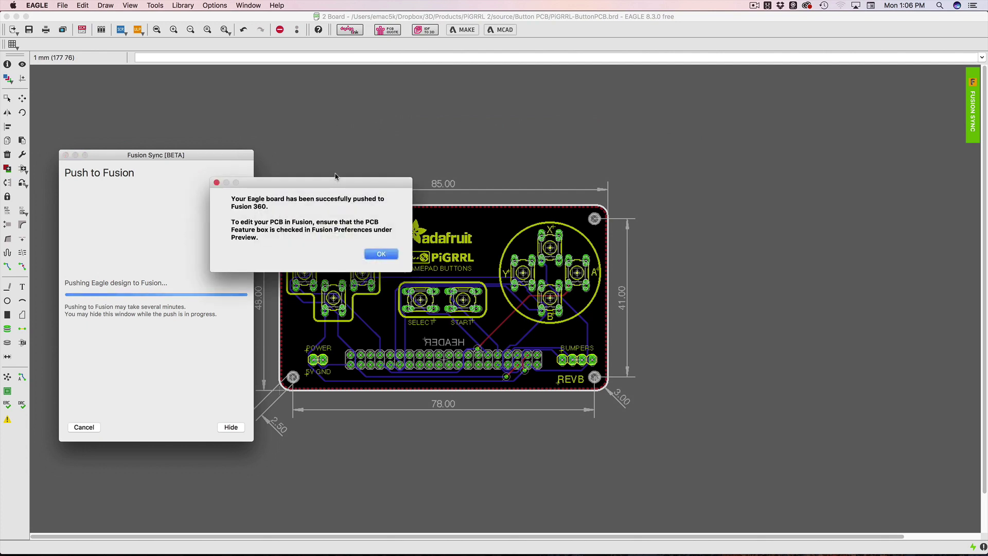
left_click_drag(335, 176, 413, 166)
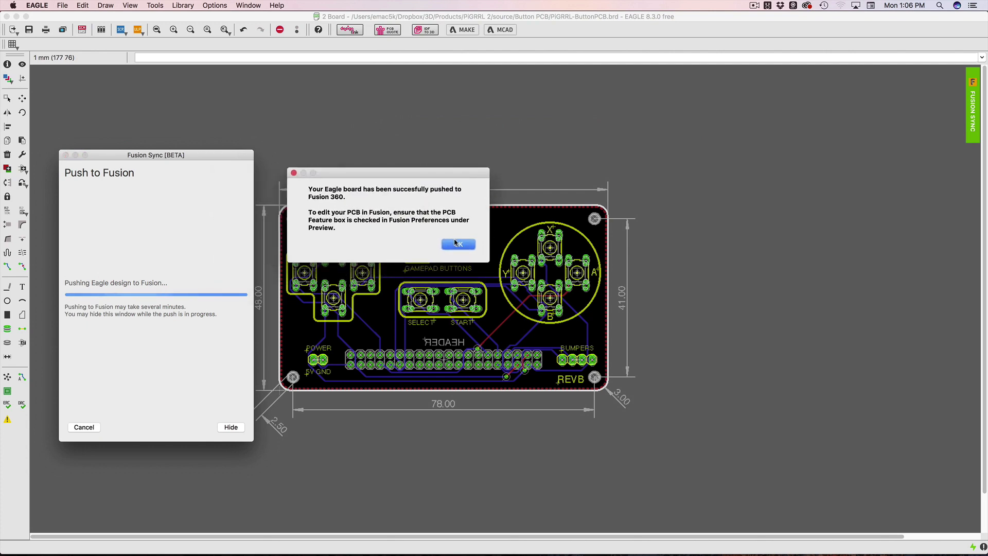
left_click(458, 244)
Step: Switch to Fusion 360 and examine the hand-modelled gamepad board's buttons and mounting holes from above and at an angle
key("super+Tab")
left_click(224, 288)
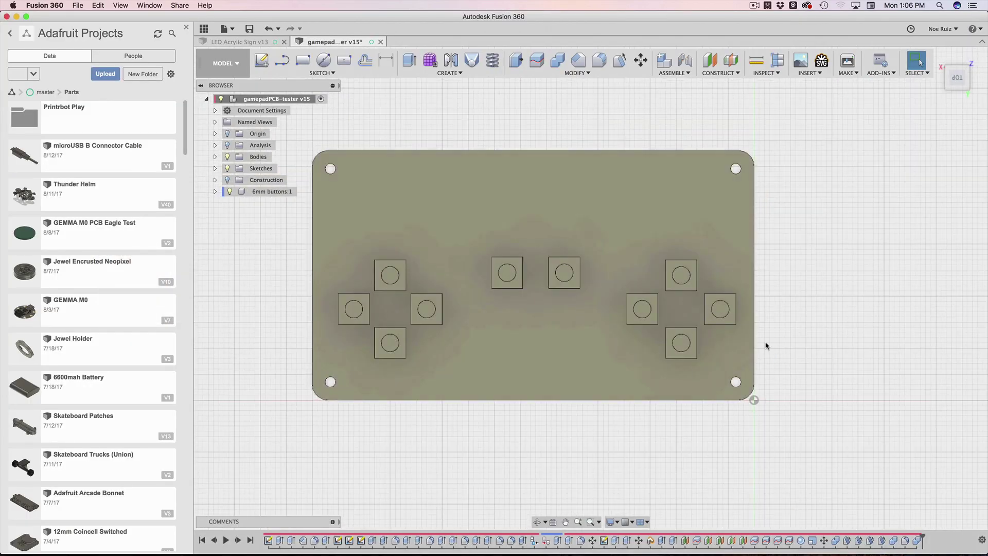
middle_click_drag(766, 344, 375, 311, "shift")
middle_click_drag(683, 414, 521, 451, "shift")
scroll(514, 283, "up", 3)
scroll(492, 287, "down", 2)
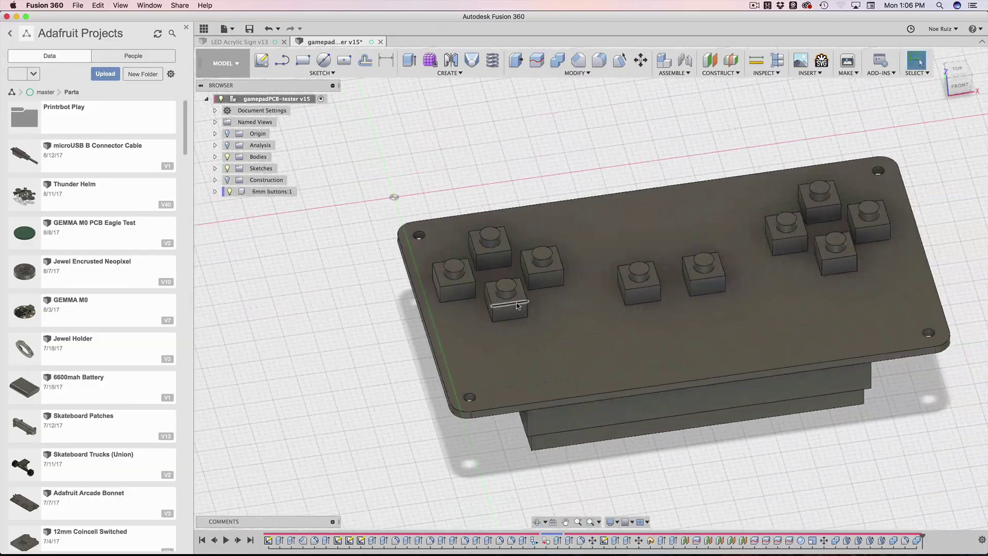
left_click(959, 73)
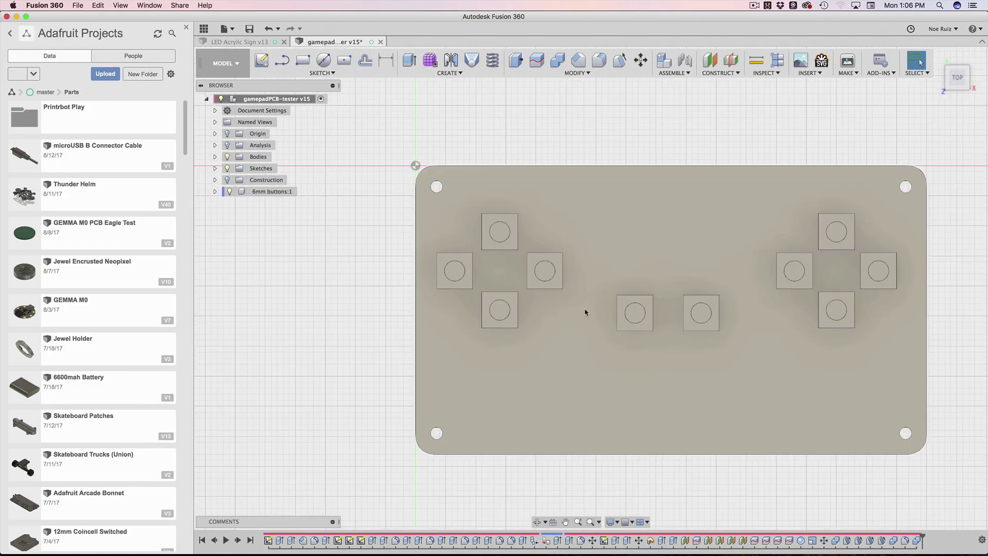
middle_click_drag(338, 363, 354, 315, "shift")
scroll(497, 371, "up", 3)
scroll(496, 370, "down", 2)
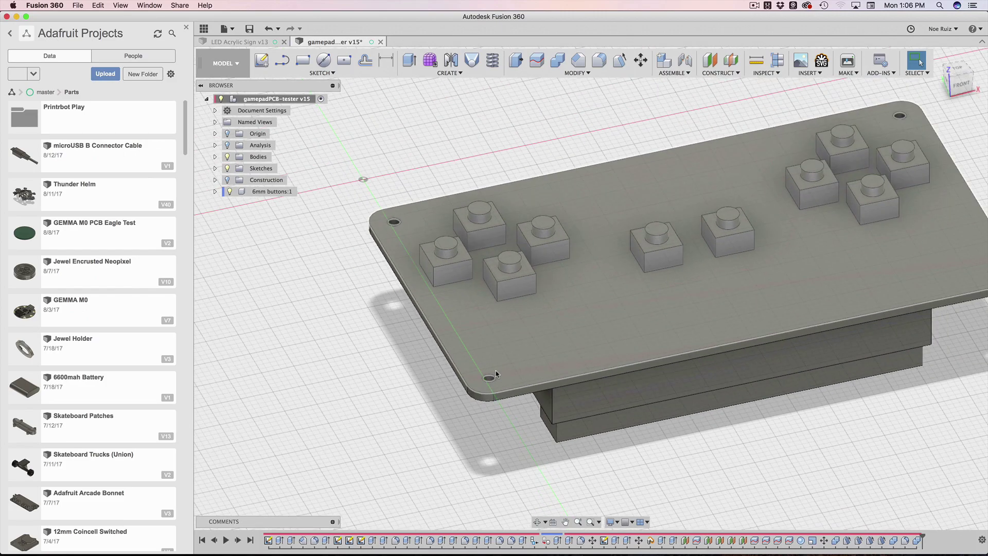
scroll(489, 378, "up", 3)
scroll(489, 378, "down", 5)
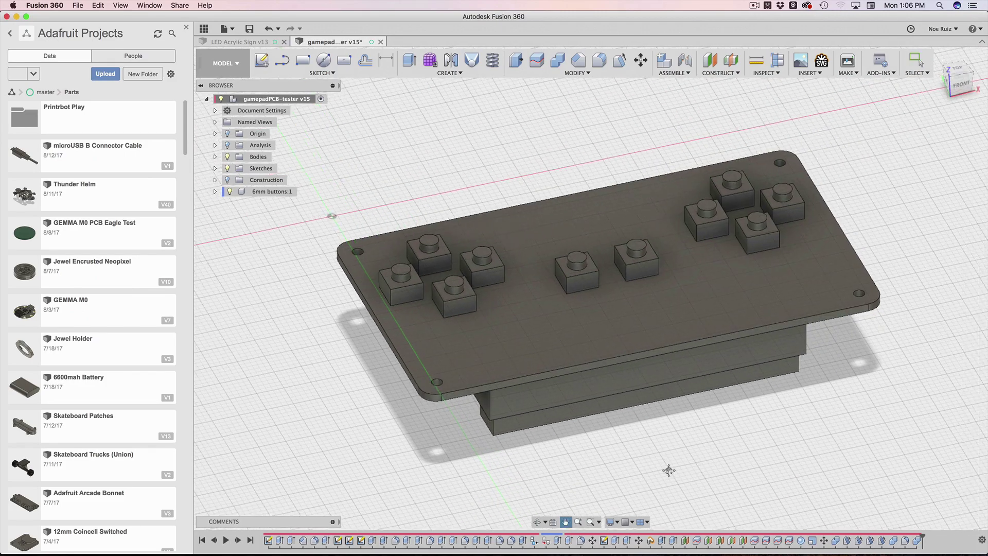
Step: Inspect the header on the underside of the gamepad board model, finishing with a top view
middle_click_drag(845, 416, 460, 290, "shift")
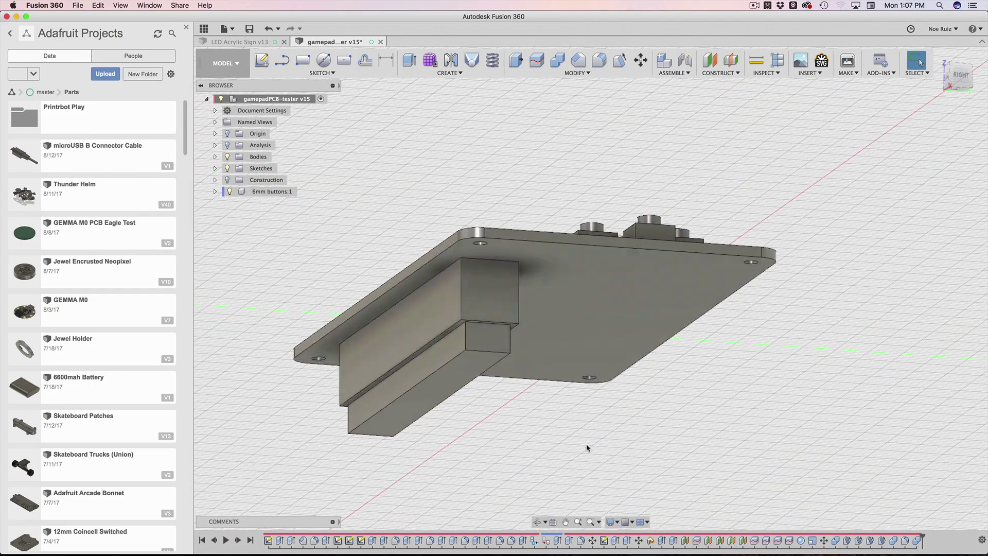
middle_click_drag(566, 232, 634, 332, "shift")
scroll(616, 380, "up", 3)
scroll(614, 353, "down", 2)
scroll(535, 227, "down", 8)
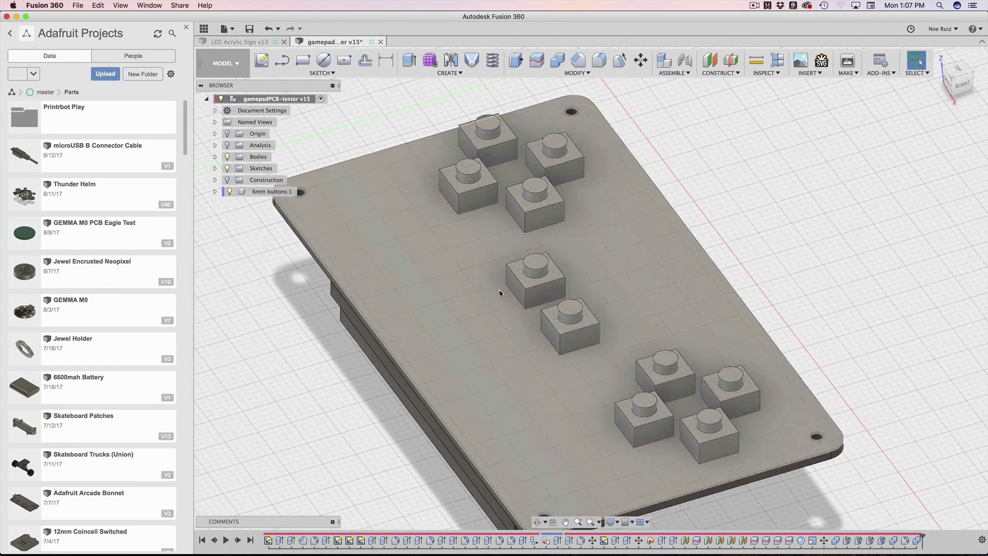
middle_click_drag(313, 384, 373, 357, "shift")
middle_click_drag(475, 203, 455, 168)
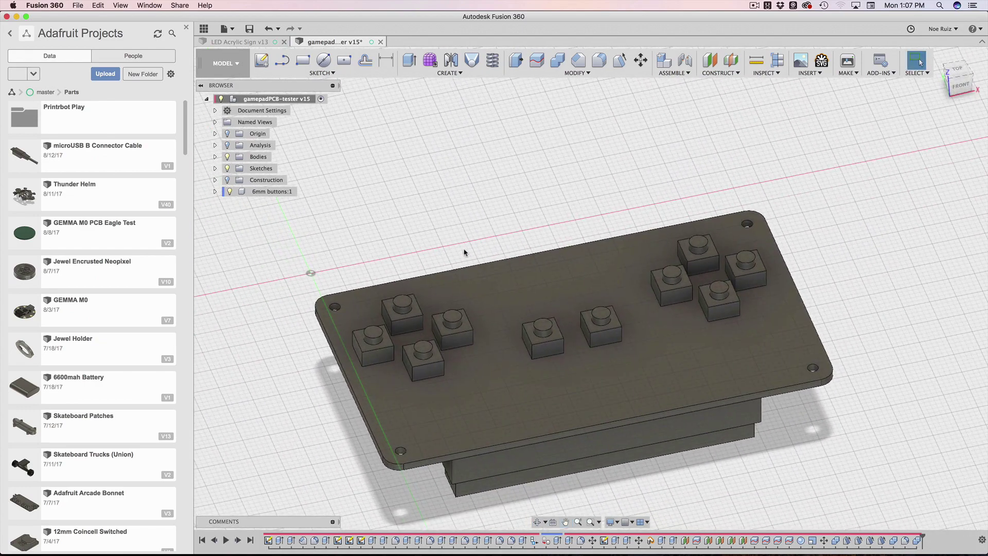
scroll(426, 217, "down", 2)
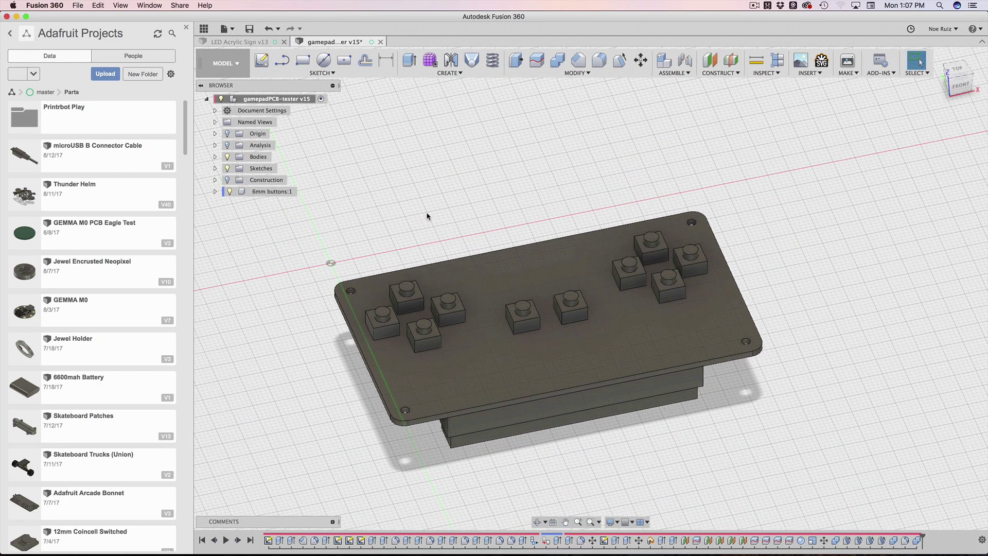
left_click(960, 70)
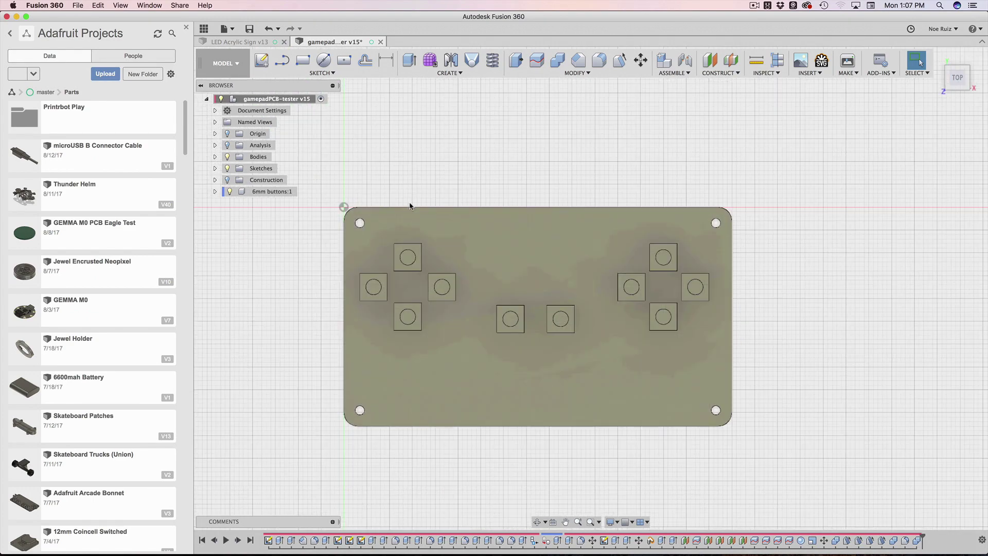
Step: Open the gamepad sketch to examine the board outline and mounting hole dimensions, and exit the sketch
left_click(215, 169)
left_click(248, 180)
double_click(248, 181)
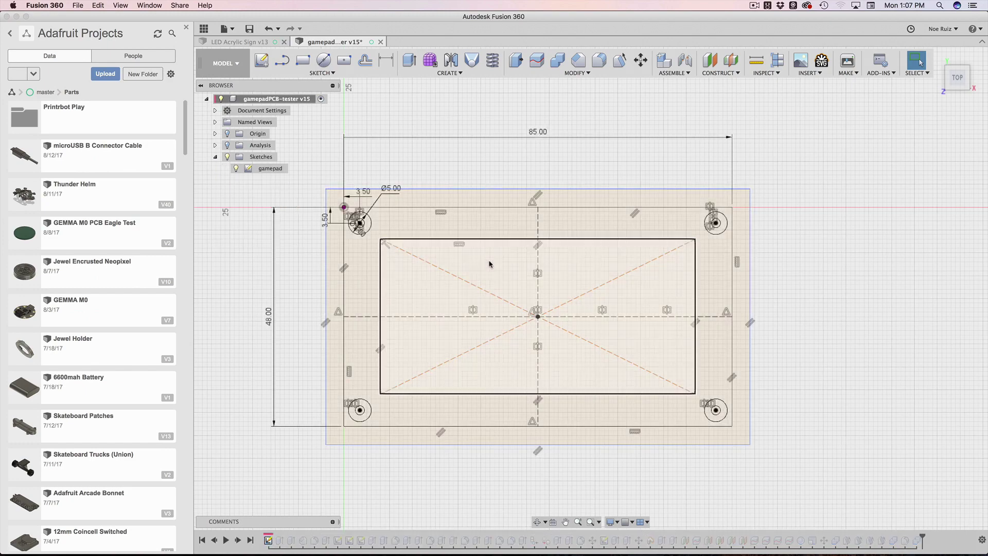
scroll(334, 210, "up", 3)
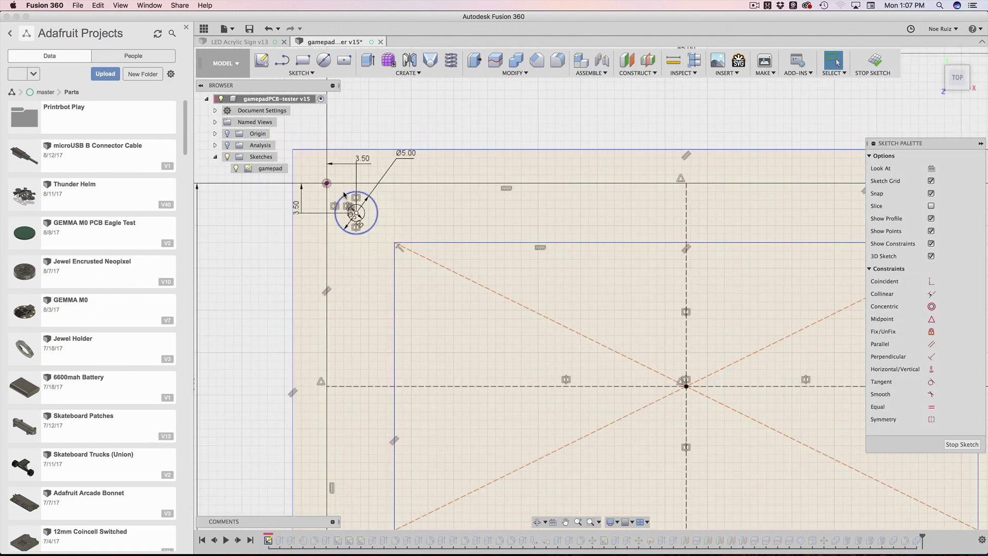
scroll(340, 208, "down", 3)
left_click(871, 60)
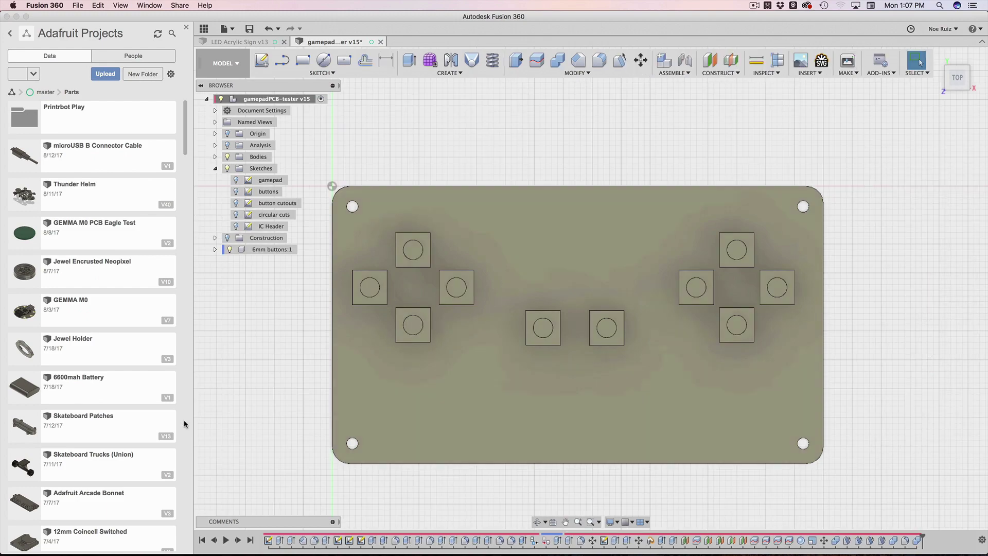
Step: Switch to EAGLE and reposition the Fusion Sync window over the PiGRRL-ButtonPCB board
key("super+Tab")
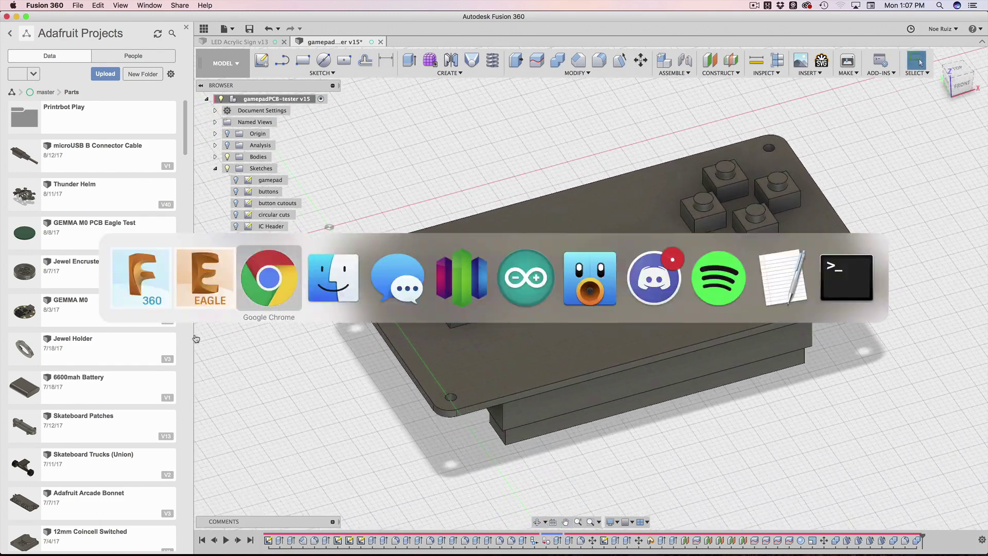
left_click(216, 290)
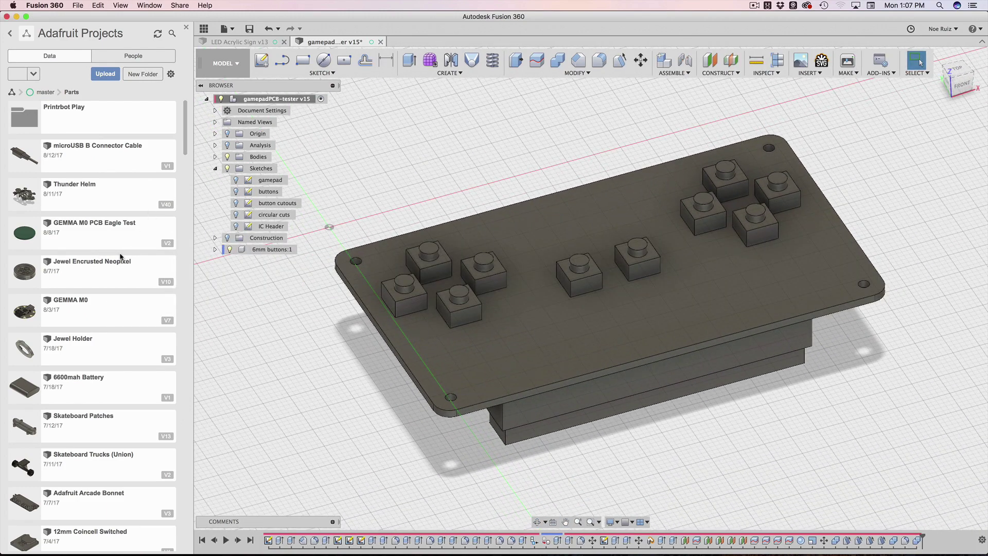
scroll(124, 247, "down", 3)
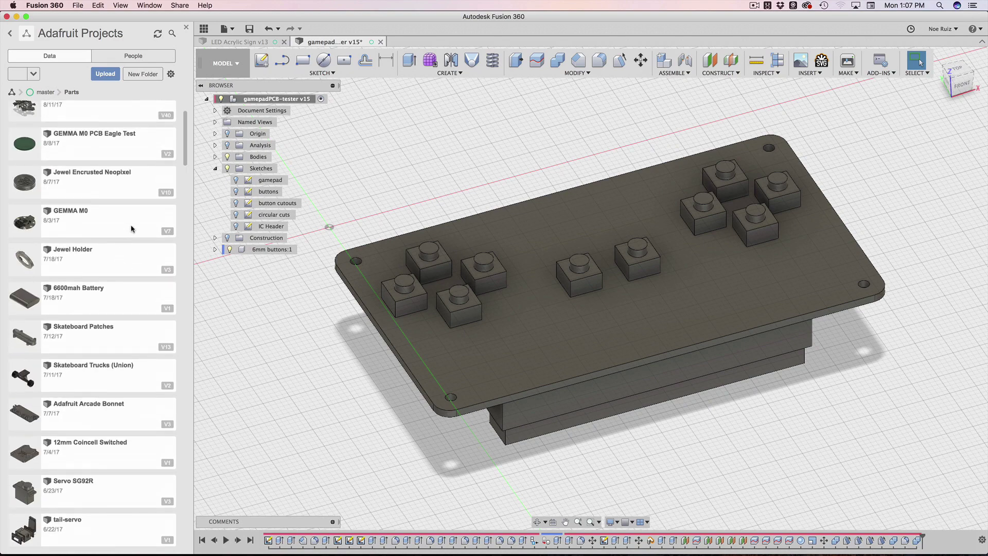
key("super+Tab")
left_click(218, 292)
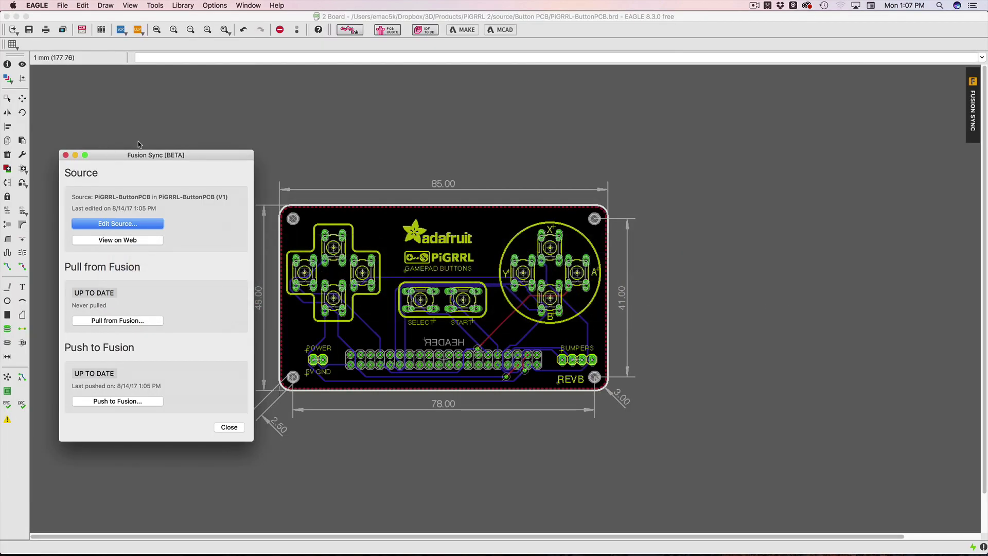
left_click_drag(150, 157, 323, 152)
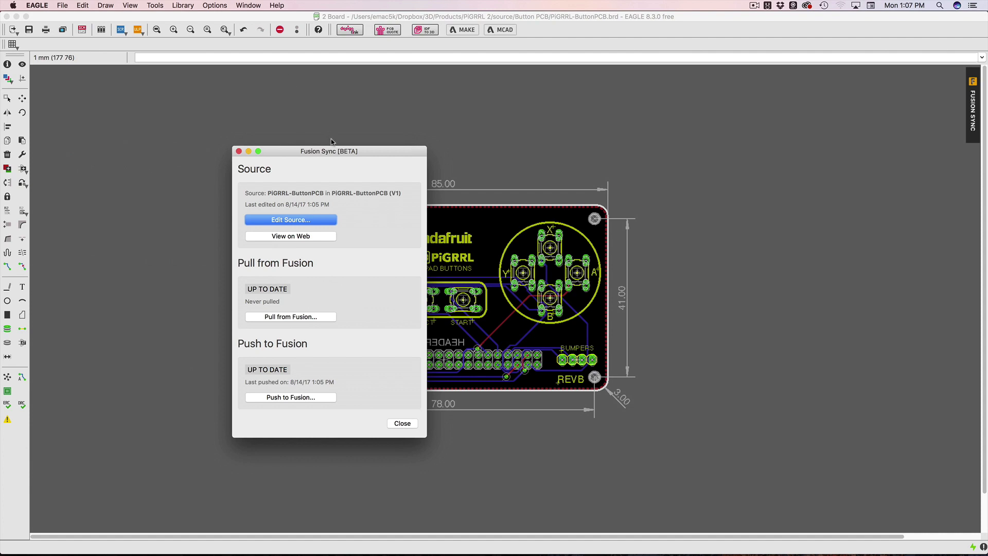
left_click_drag(334, 149, 270, 116)
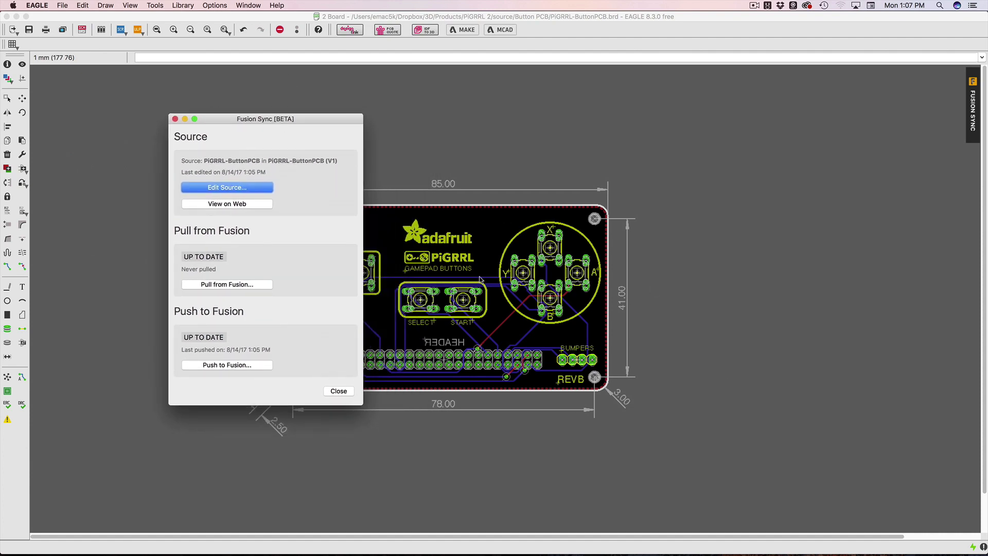
Step: Push the PiGRRL-ButtonPCB board to Fusion 360 again without a version description
left_click(215, 367)
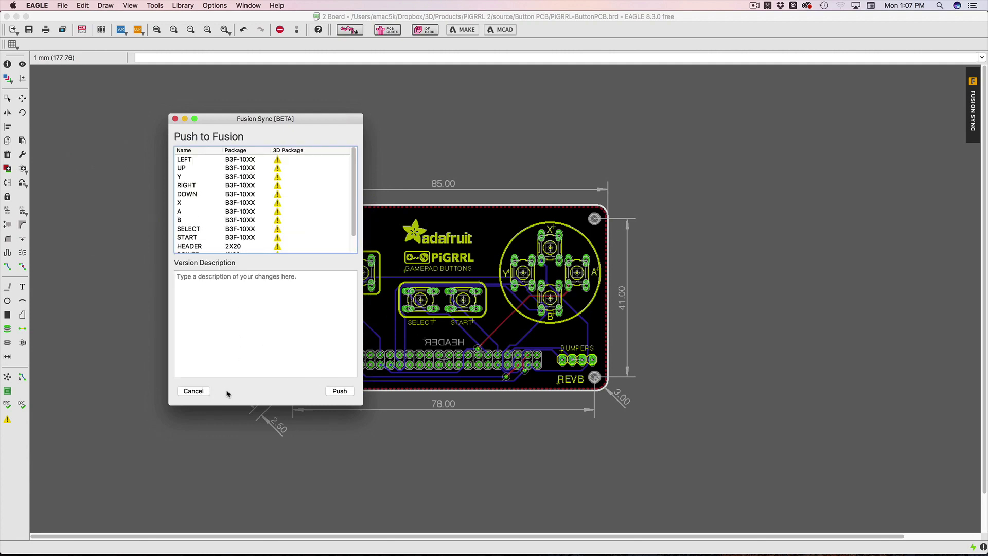
left_click(193, 391)
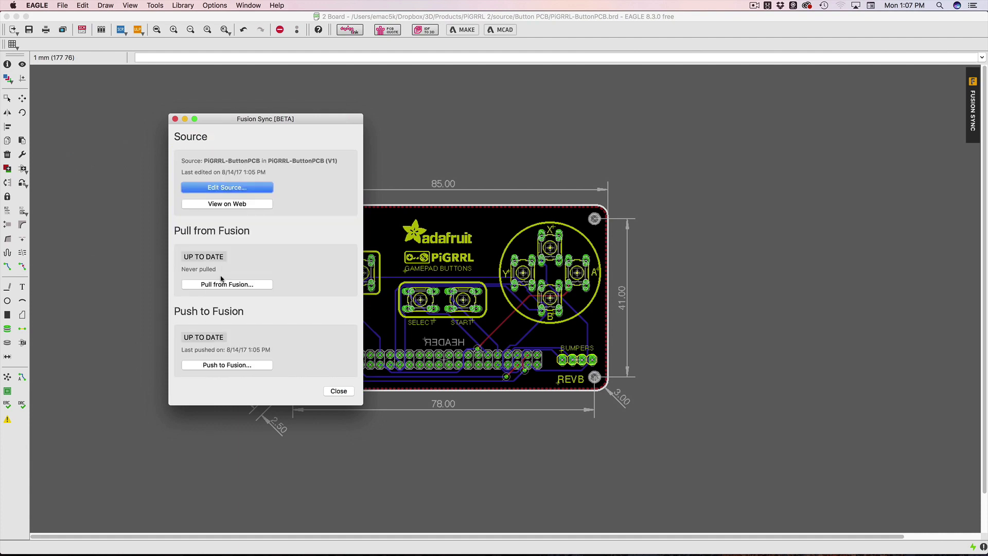
left_click(229, 367)
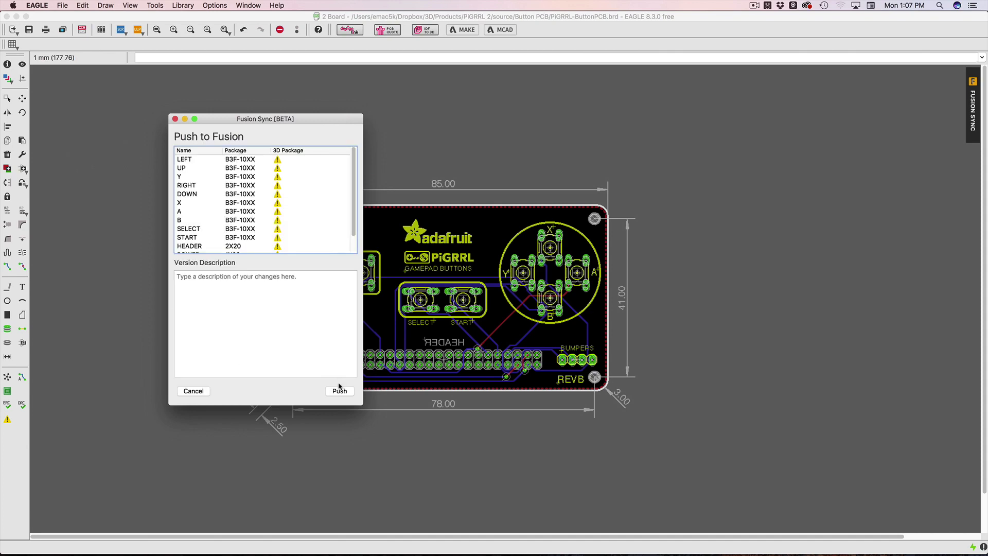
left_click(340, 391)
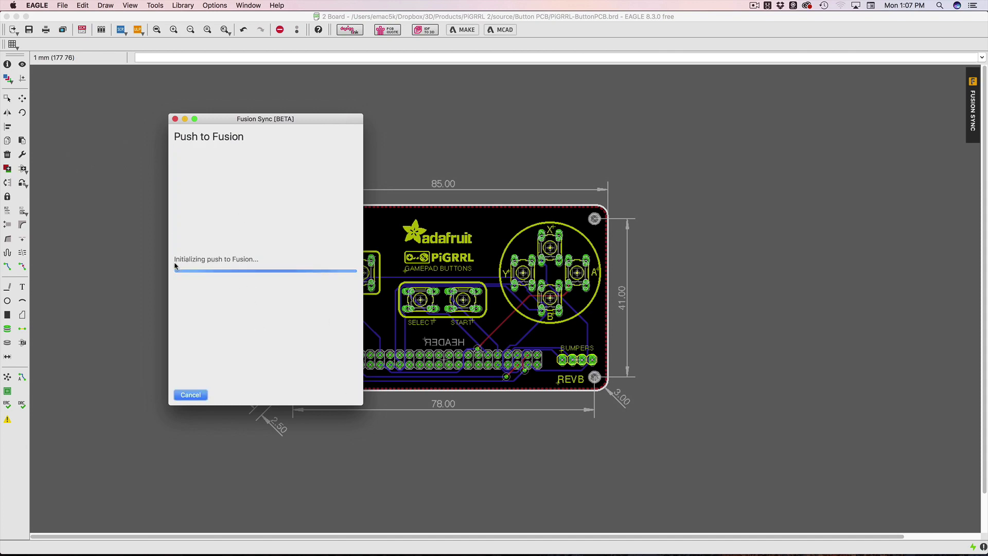
Step: Switch to Fusion 360 and find the PiGRRL-ButtonPCB design in the master folder of Adafruit Projects
key("super+Tab")
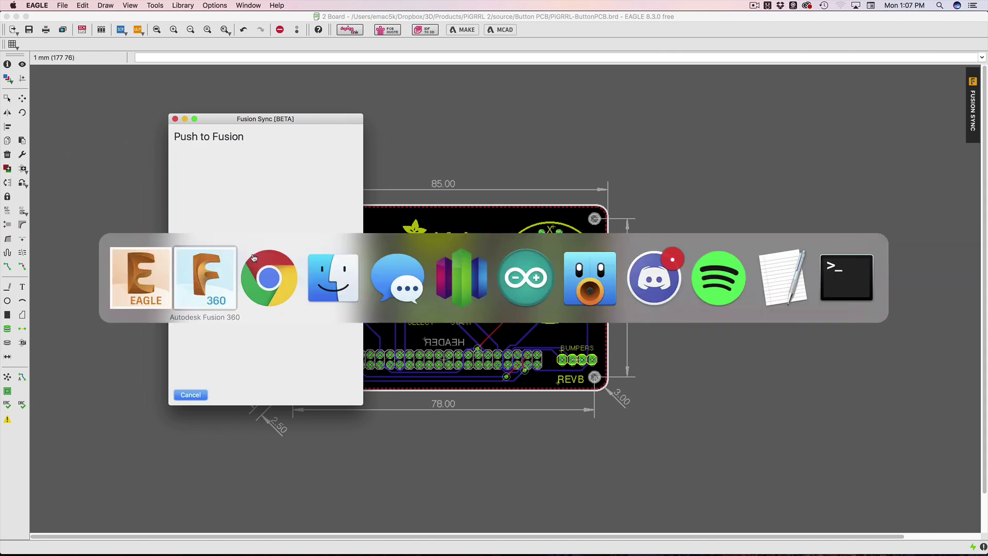
left_click(202, 297)
scroll(79, 152, "up", 3)
left_click(46, 92)
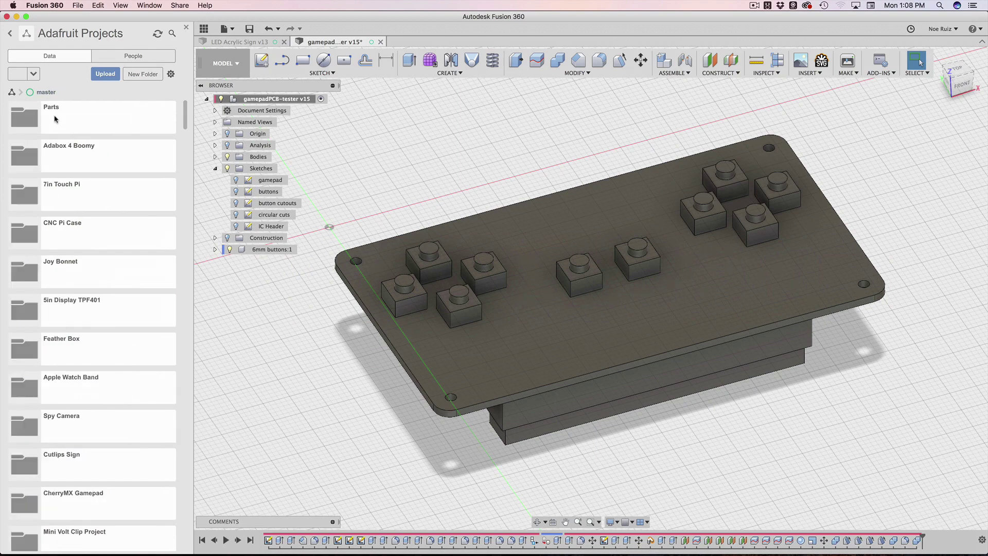
scroll(84, 204, "down", 10)
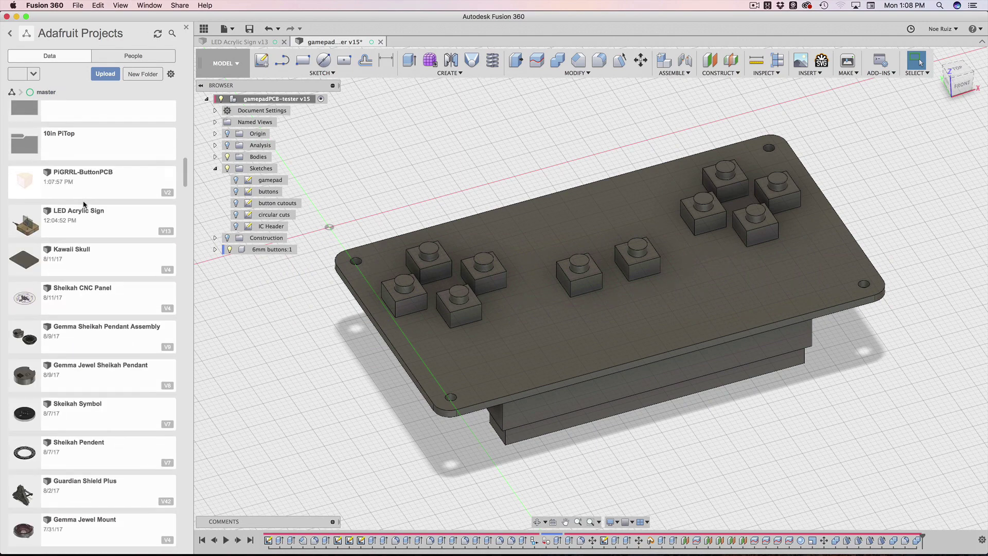
scroll(85, 205, "up", 2)
Step: Check the push progress in EAGLE and try to open PiGRRL-ButtonPCB in Fusion 360, declining its previous version and dismissing the error message
key("super+Tab")
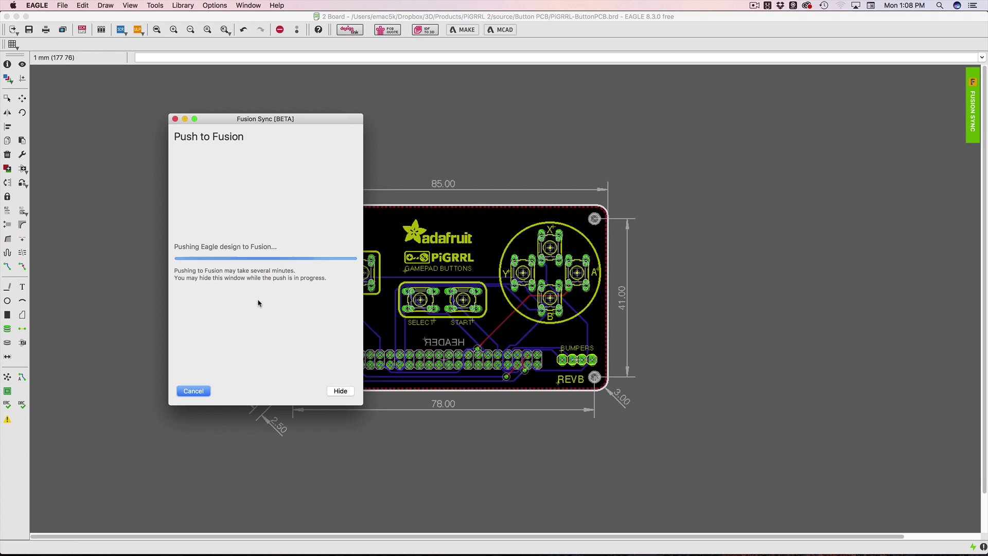
key("super+Tab")
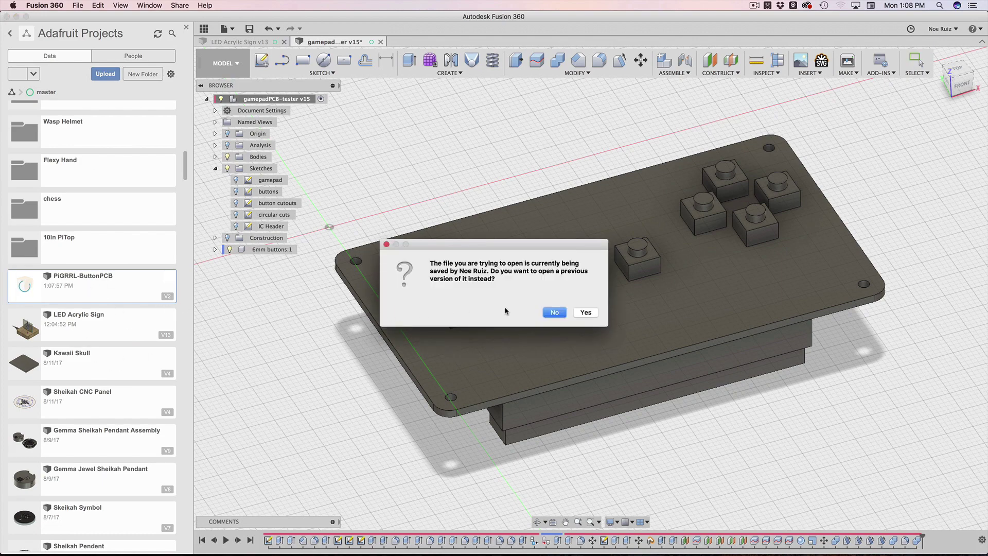
left_click(554, 312)
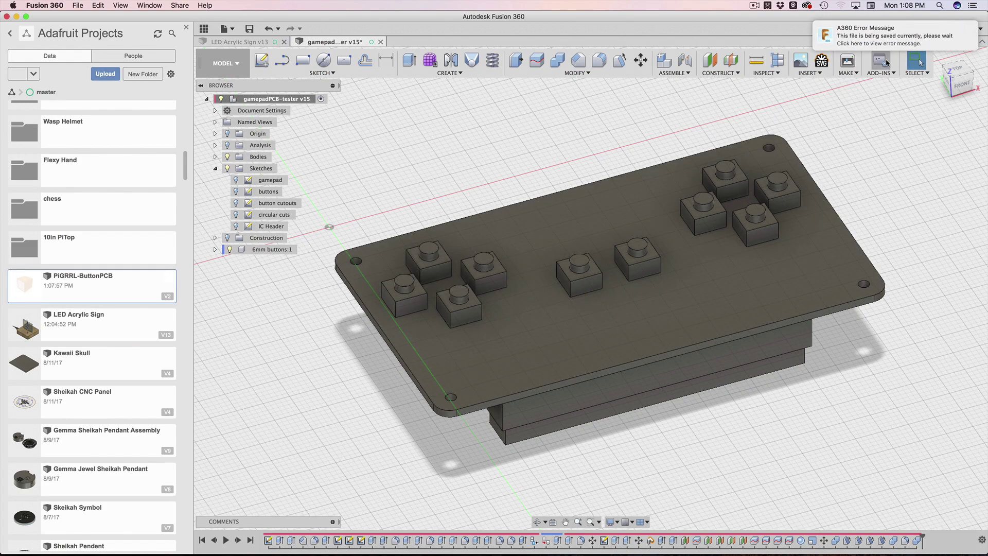
left_click(891, 37)
left_click(562, 293)
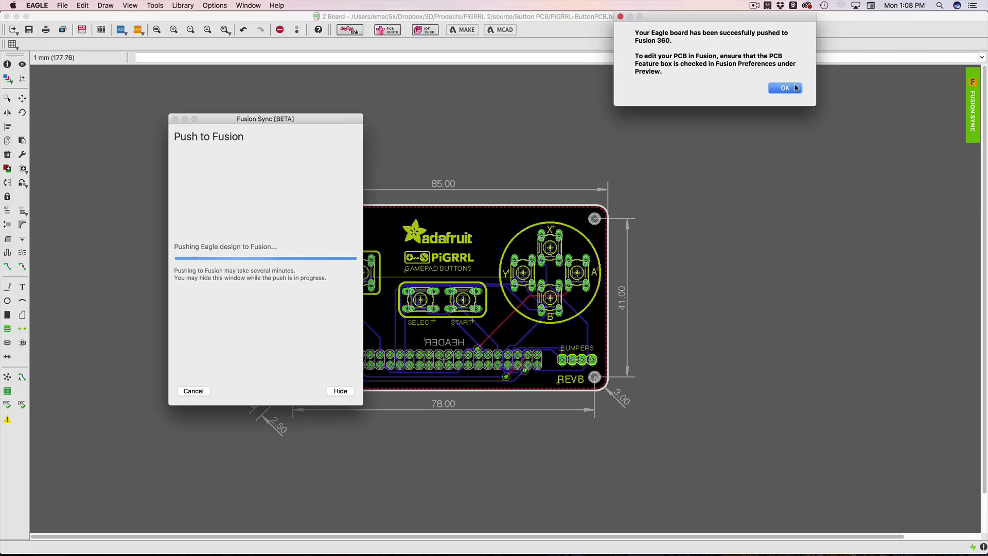
Step: Acknowledge the push notification in EAGLE, and open the PiGRRL-ButtonPCB design from the master folder in Fusion 360
left_click(788, 88)
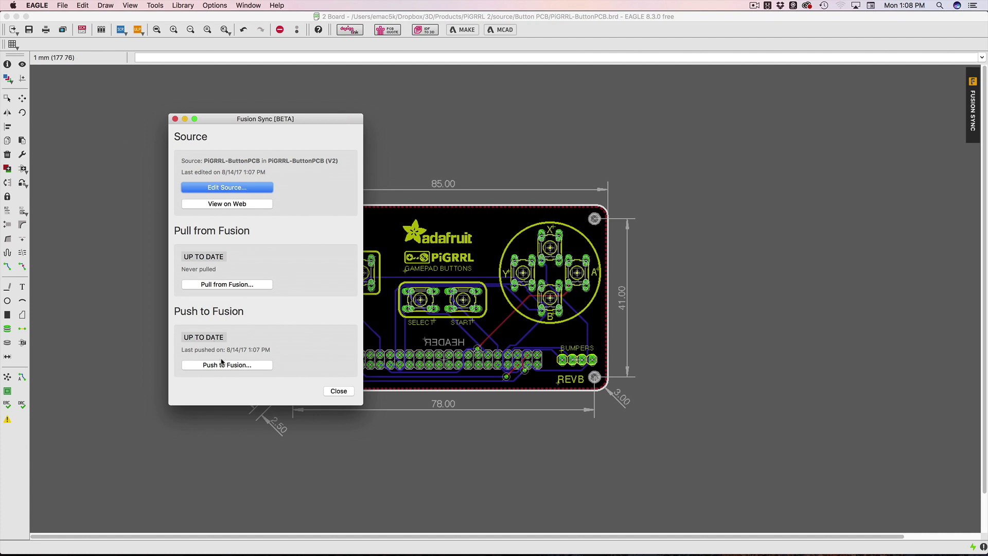
left_click_drag(230, 120, 394, 140)
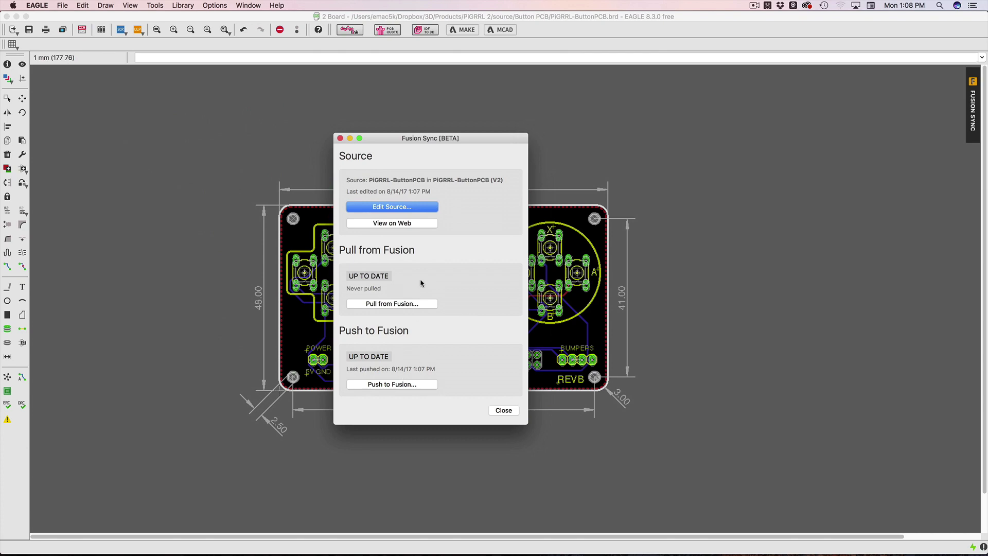
key("super+Tab")
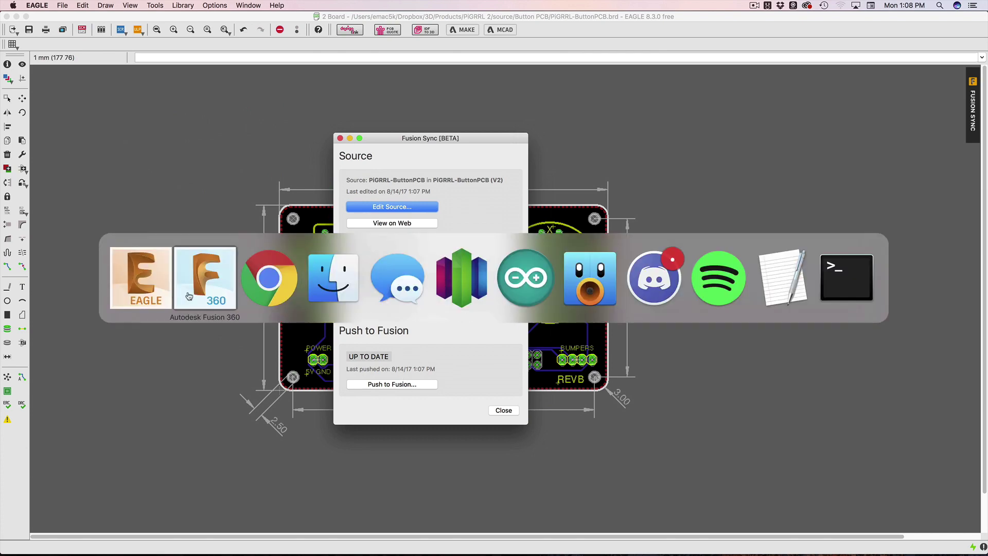
scroll(389, 251, "up", 3)
scroll(138, 261, "up", 1)
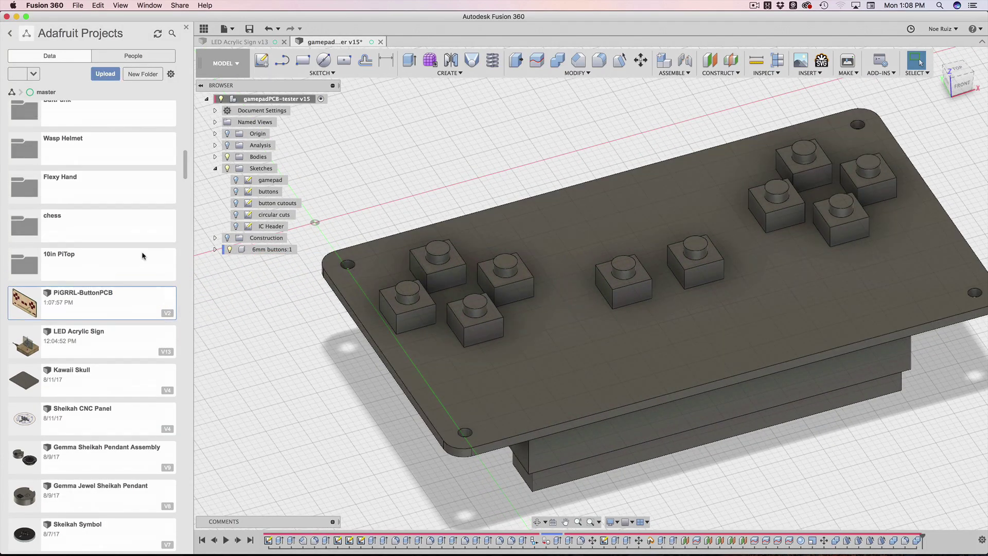
scroll(79, 303, "down", 3)
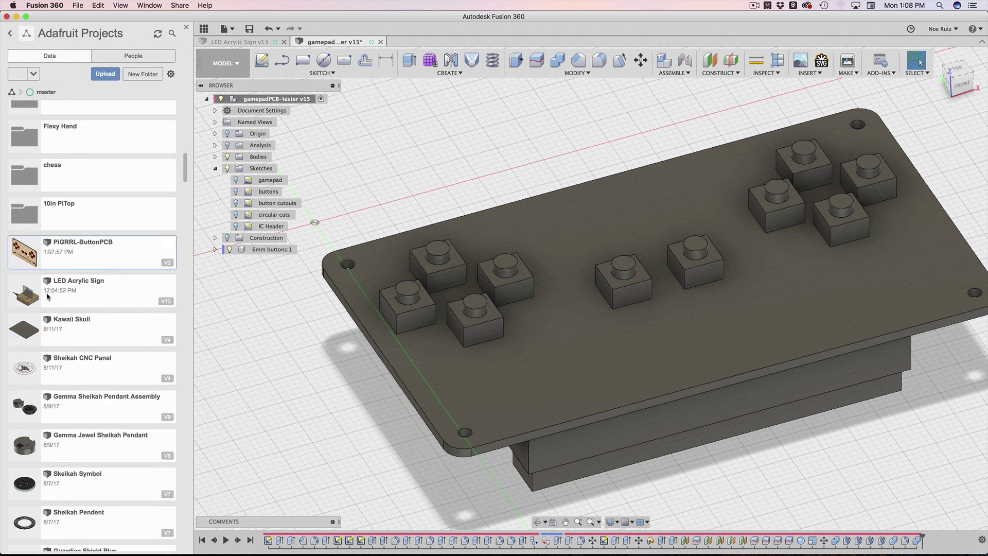
double_click(82, 260)
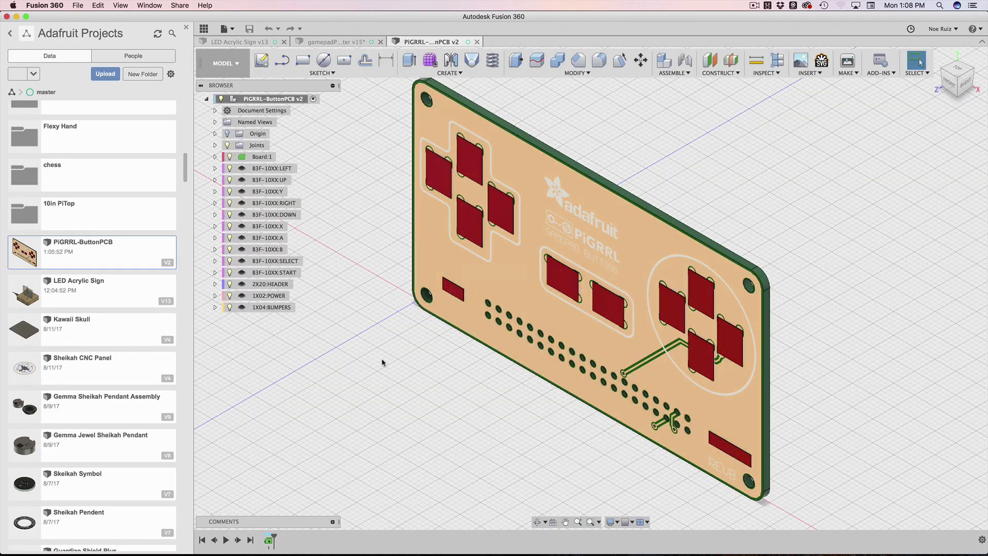
Step: Inspect the copper traces, pads and header on the underside of the pushed board, finishing with a straight back view
middle_click_drag(382, 362, 615, 345, "shift")
scroll(439, 238, "up", 5)
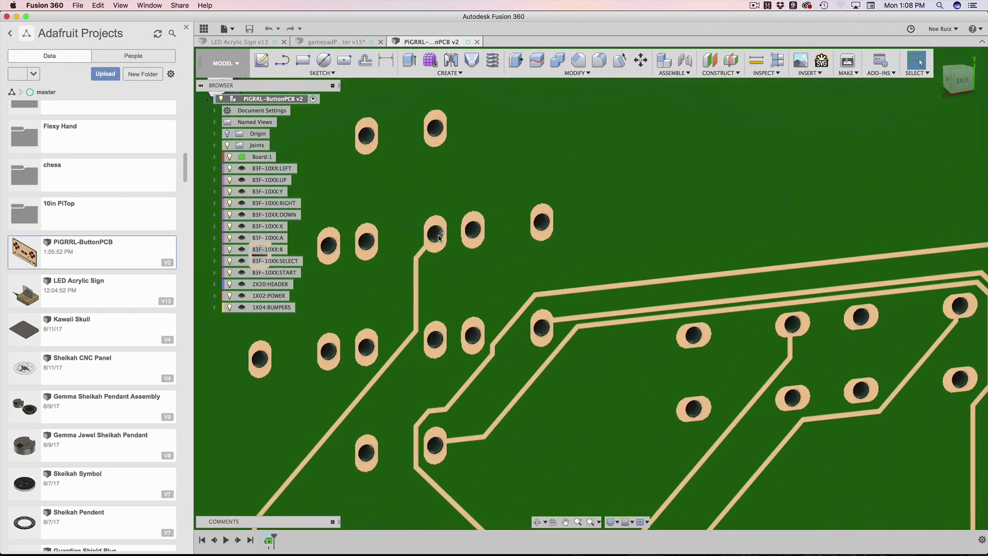
scroll(440, 237, "down", 6)
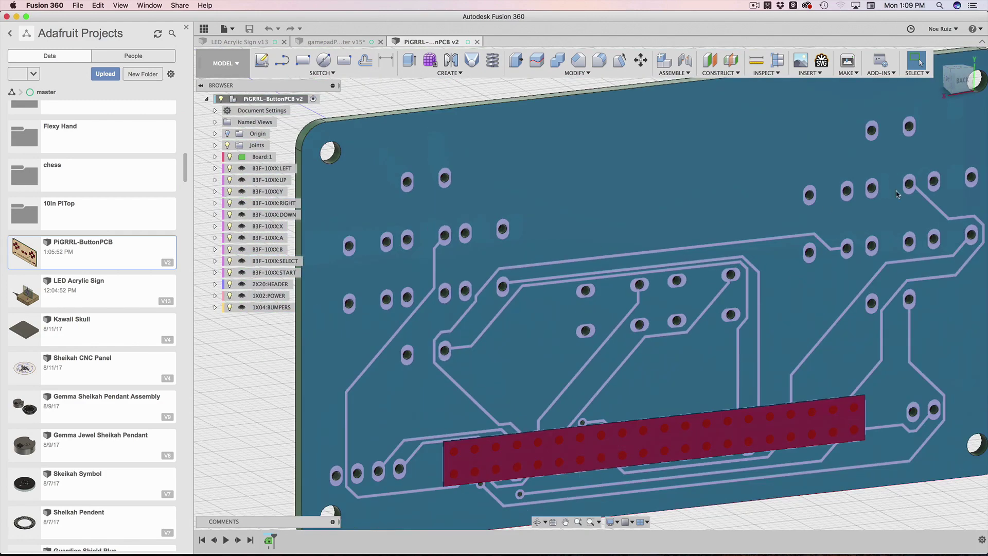
scroll(881, 219, "down", 3)
left_click(960, 80)
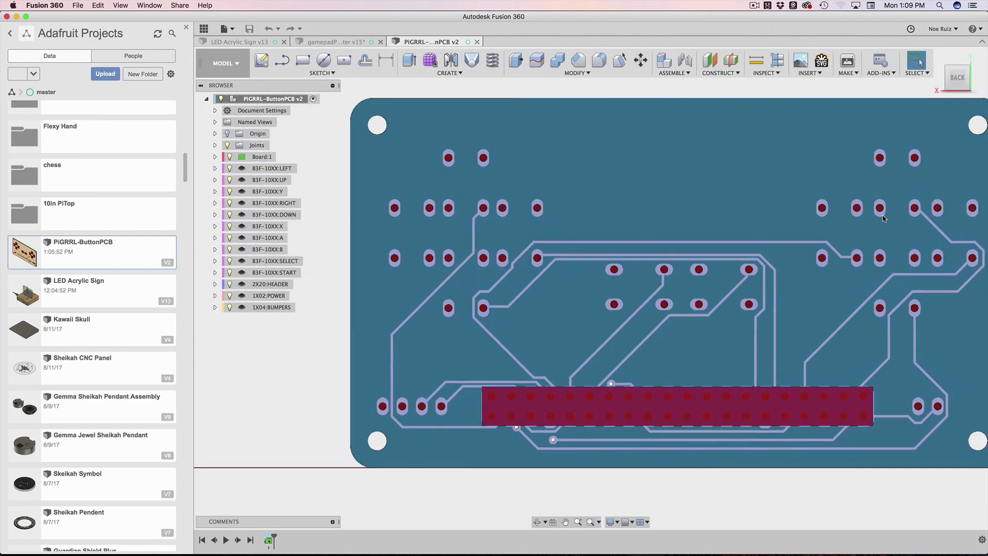
Step: Inspect the front of the board, including the Adafruit and PiGRRL silkscreen artwork and the button packages
middle_click_drag(882, 215, 702, 204)
scroll(641, 235, "down", 3)
scroll(638, 324, "up", 1)
middle_click_drag(796, 280, 646, 293, "shift")
scroll(653, 286, "up", 5)
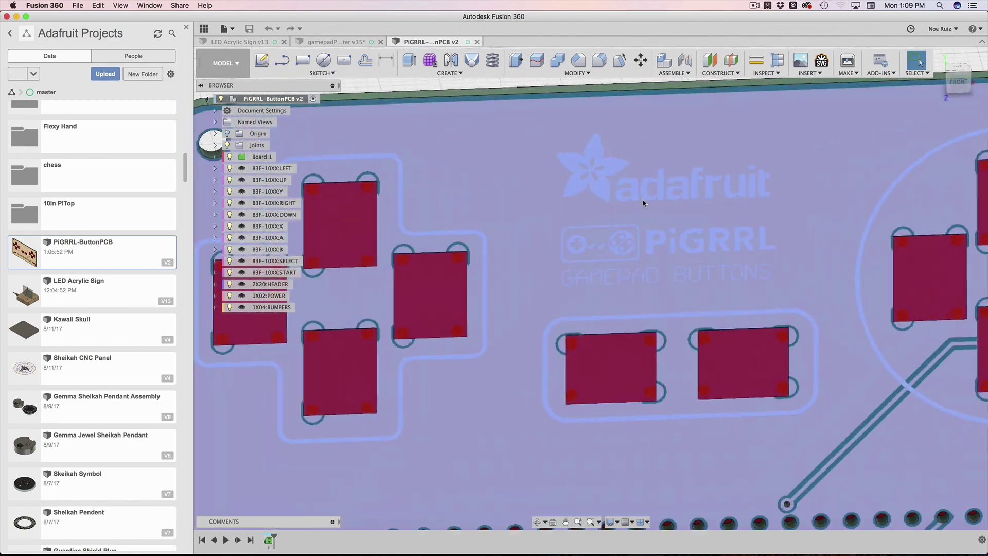
scroll(643, 211, "up", 2)
scroll(641, 209, "down", 5)
key("Escape")
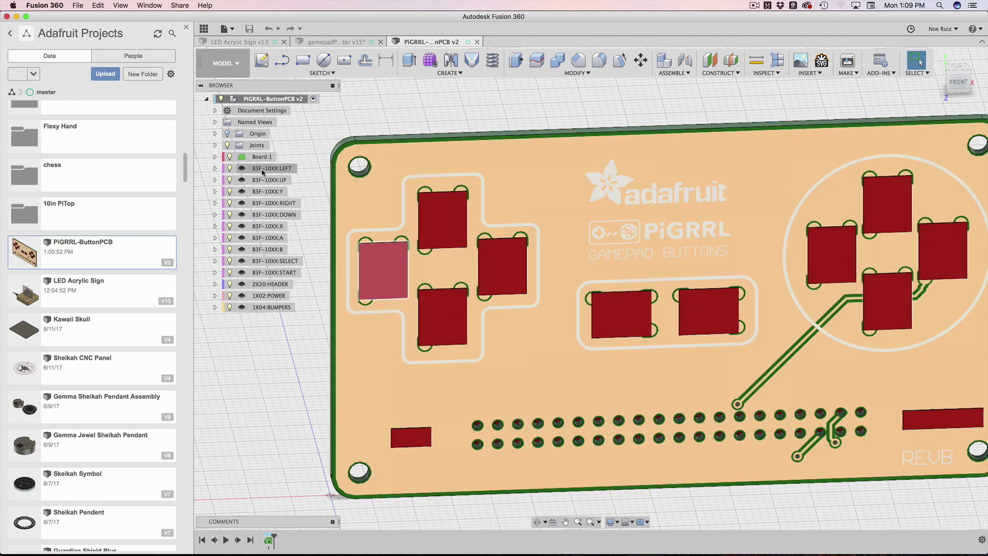
Step: Examine the body and sketch inside the B3F-10XX:Y component, toggle Sketch1's visibility, and collapse the component
left_click(262, 168)
left_click(263, 180)
left_click(265, 190)
left_click(215, 191)
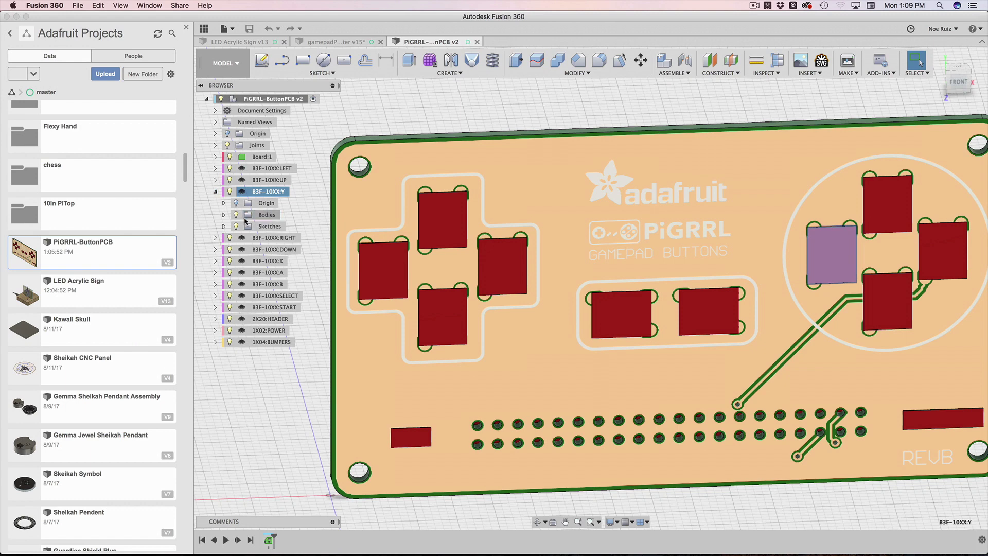
left_click(224, 215)
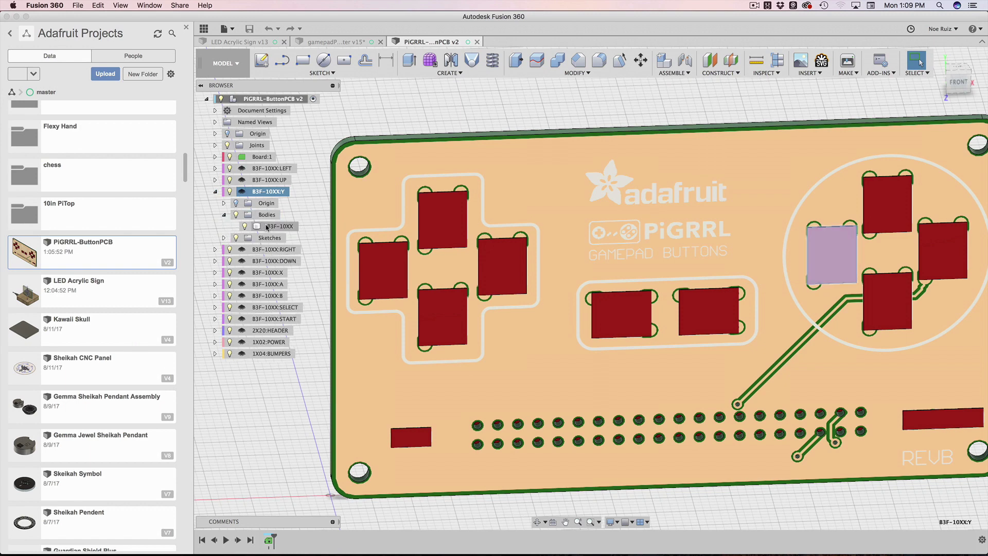
left_click(269, 226)
left_click(224, 238)
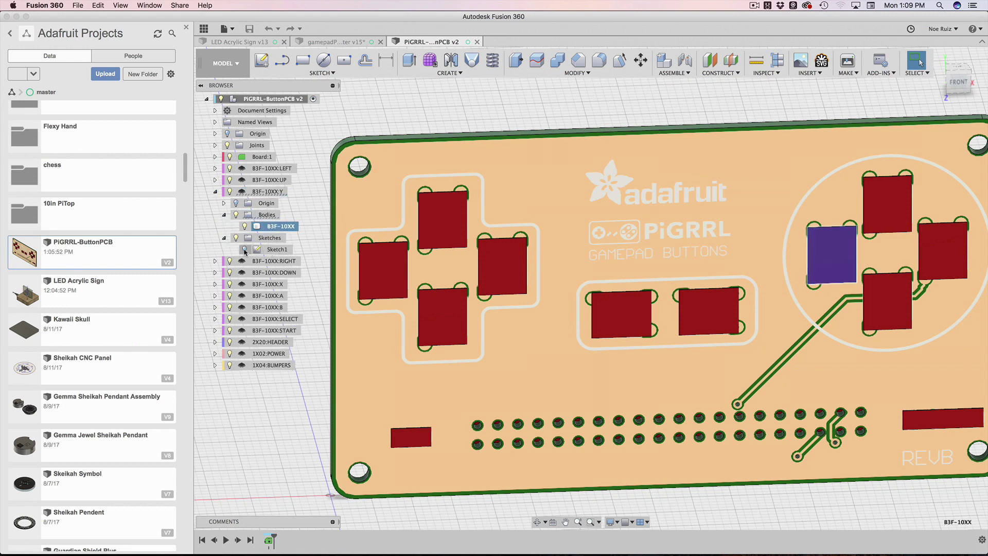
left_click(245, 250)
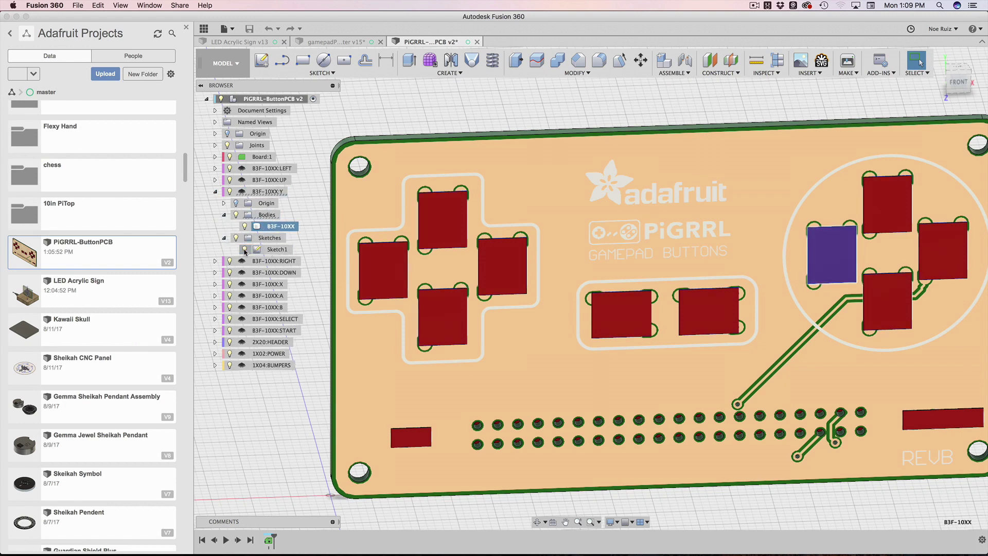
left_click(215, 191)
left_click(326, 443)
Step: Select the face of the DOWN button package and examine its shape and thickness at an angle and close up
left_click(433, 310)
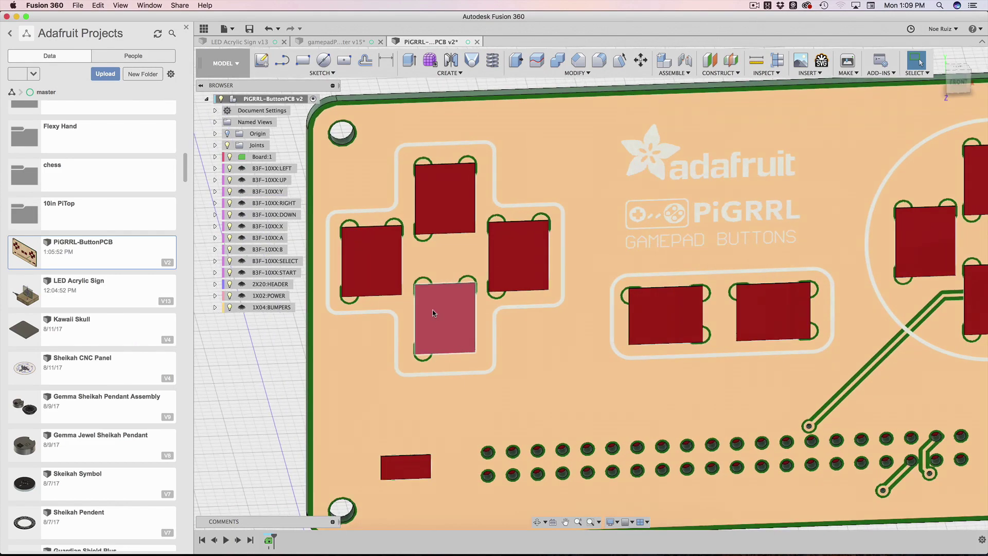
scroll(408, 301, "up", 5)
scroll(408, 302, "down", 3)
middle_click_drag(310, 351, 351, 354, "shift")
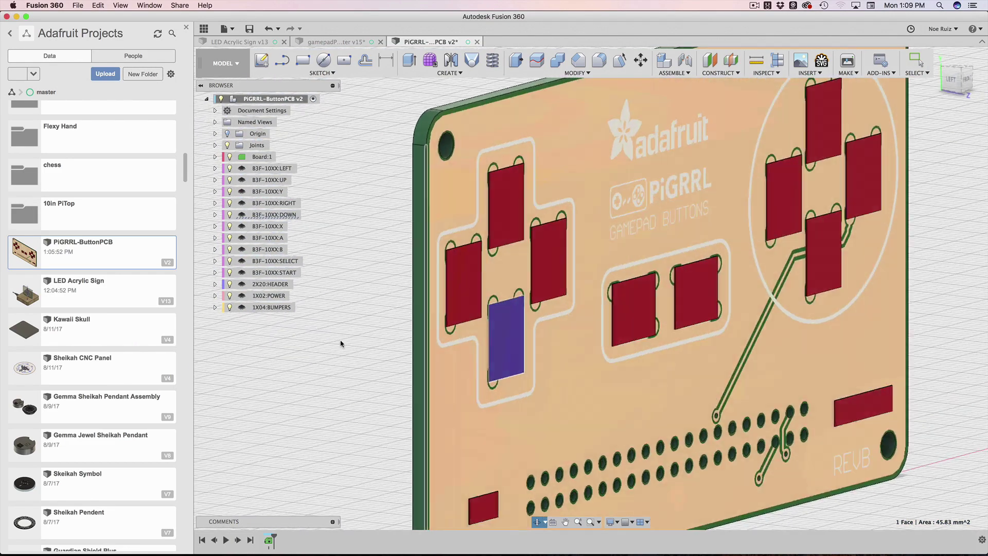
middle_click_drag(341, 344, 351, 273)
scroll(356, 292, "down", 3)
key("Escape")
scroll(459, 253, "up", 2)
scroll(463, 256, "up", 8)
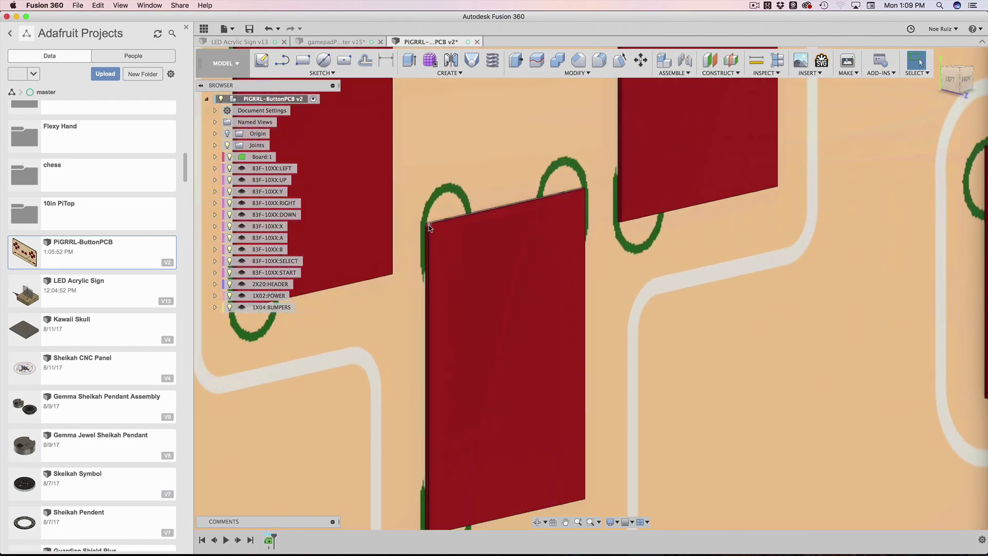
scroll(429, 225, "up", 3)
scroll(428, 223, "down", 8)
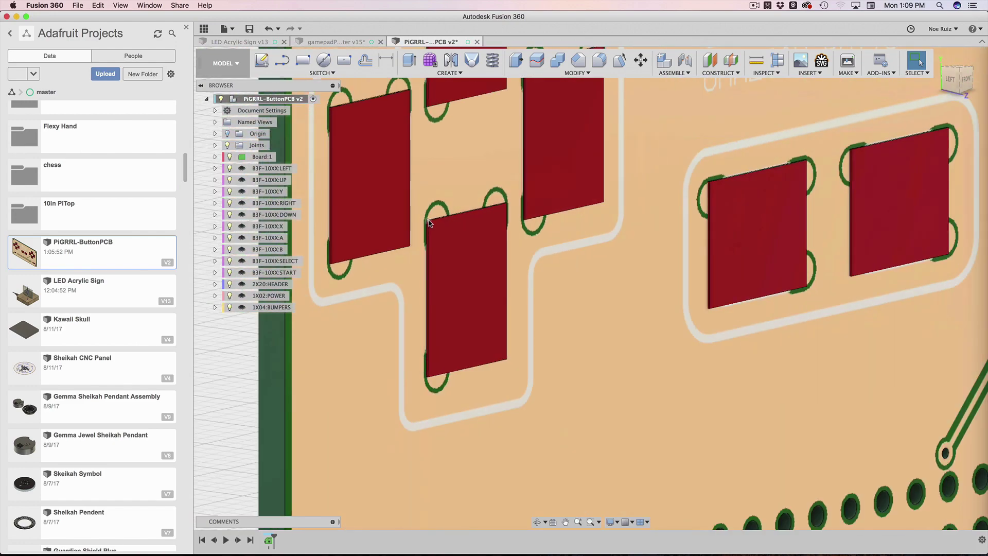
Step: Select the board's front surface and the face of the 1X02:POWER package beside the header holes
scroll(430, 222, "down", 4)
left_click(449, 235)
scroll(669, 336, "up", 5)
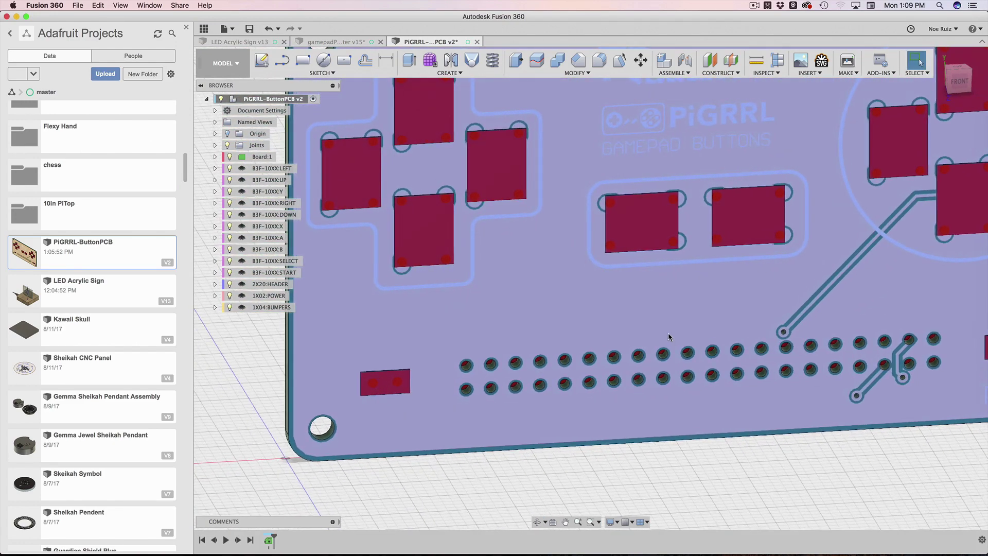
scroll(397, 354, "up", 6)
left_click(397, 356)
scroll(398, 356, "down", 5)
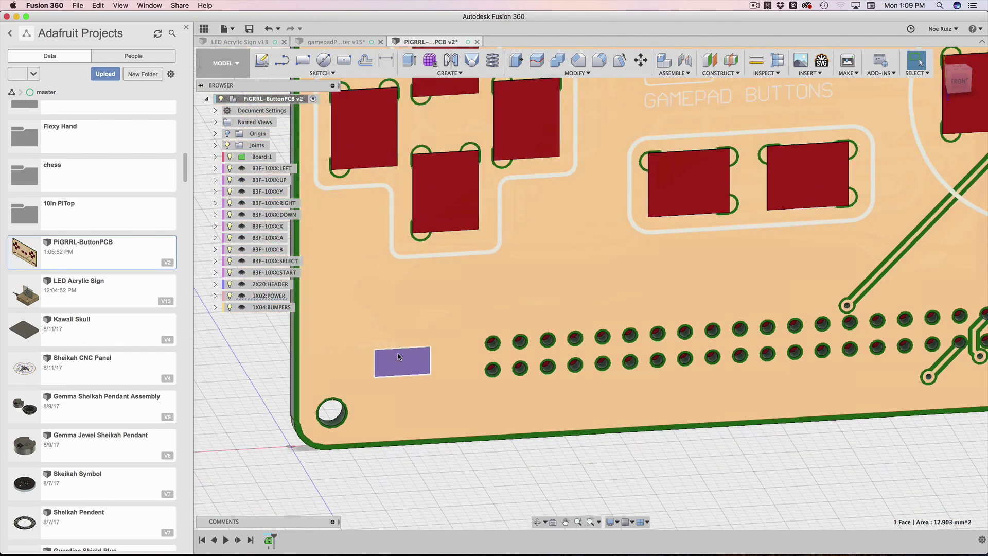
Step: Reselect the board's front surface and bring the whole board into a straight front view
scroll(398, 356, "down", 3)
left_click(585, 443)
middle_click_drag(748, 423, 684, 451)
left_click(960, 82)
scroll(532, 244, "down", 2)
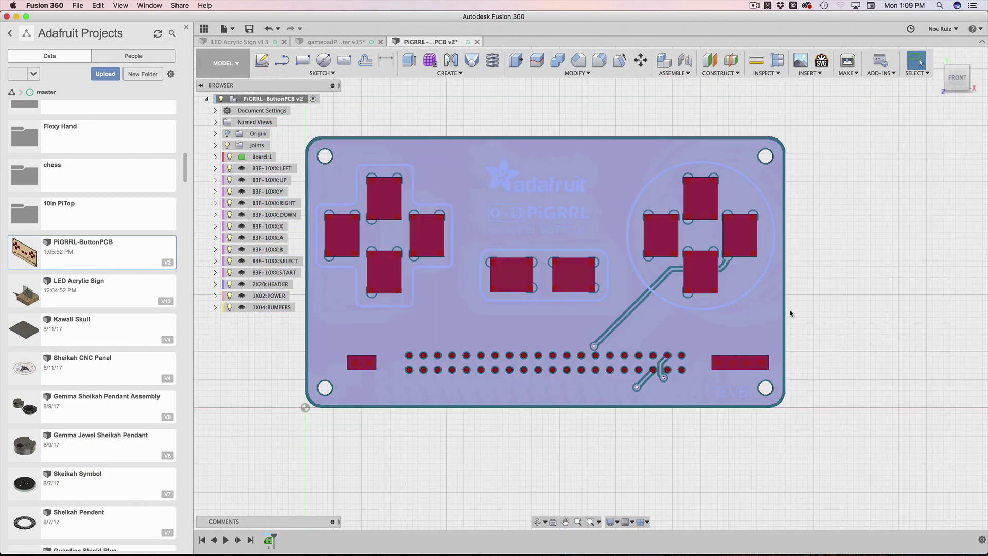
Step: Examine the underside traces, pads and 2X20 header package straight on and at an angle, ending in a straight back view
middle_click_drag(873, 269, 704, 288, "shift")
left_click(958, 81)
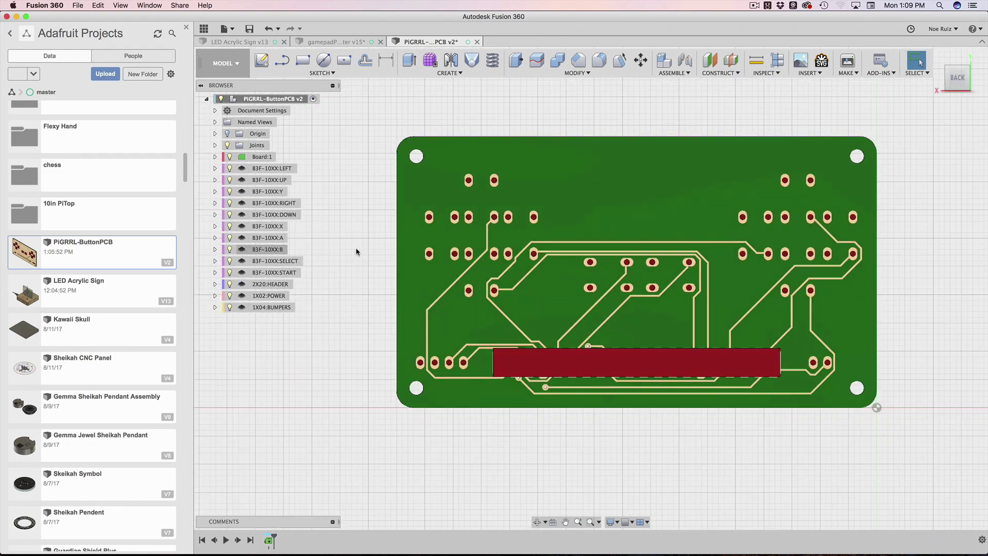
scroll(471, 198, "up", 3)
scroll(396, 163, "down", 4)
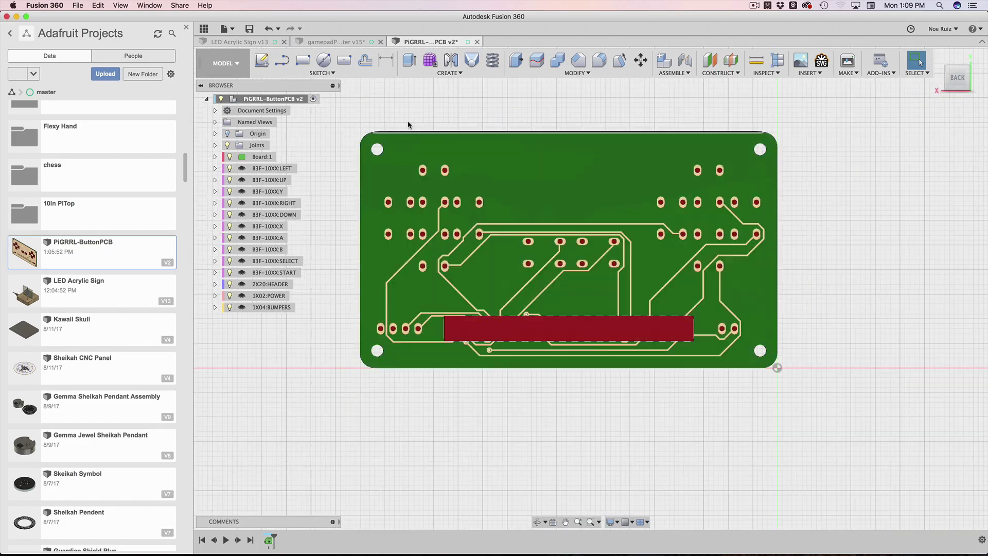
middle_click_drag(415, 147, 446, 257)
scroll(446, 262, "up", 10)
scroll(445, 262, "down", 3)
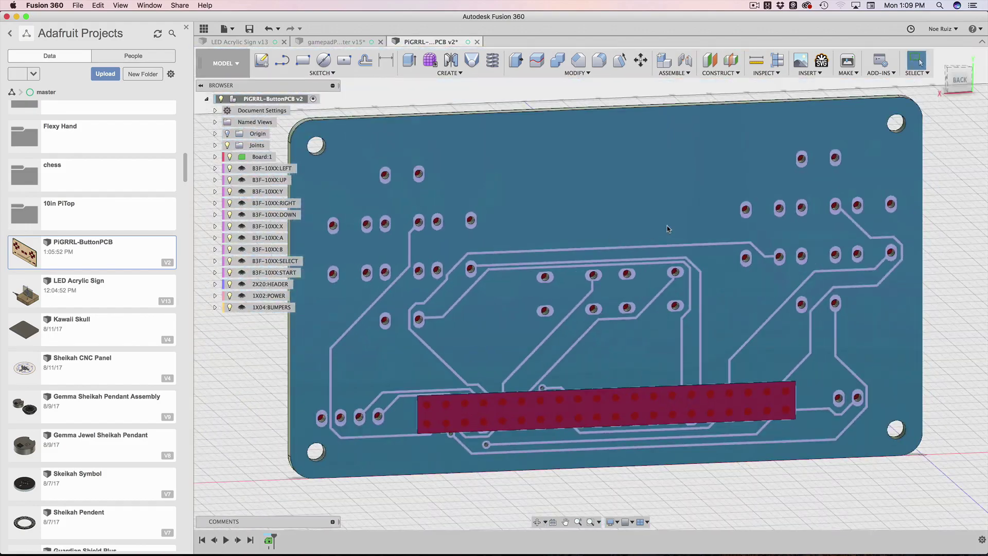
scroll(682, 224, "down", 3)
left_click(957, 79)
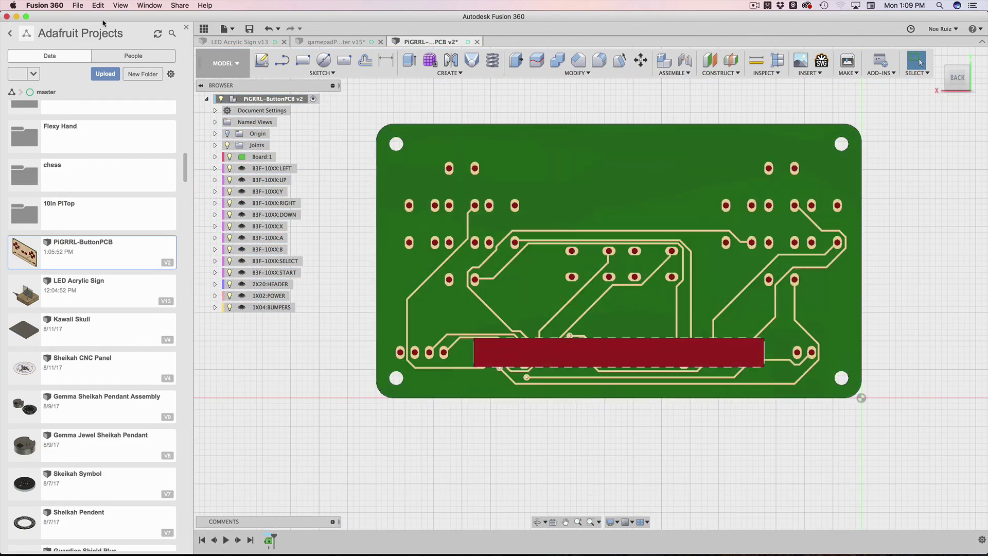
Step: Examine the directional button packages on the front of the board at an angle and close up
middle_click_drag(710, 218, 670, 214, "shift")
scroll(410, 200, "up", 5)
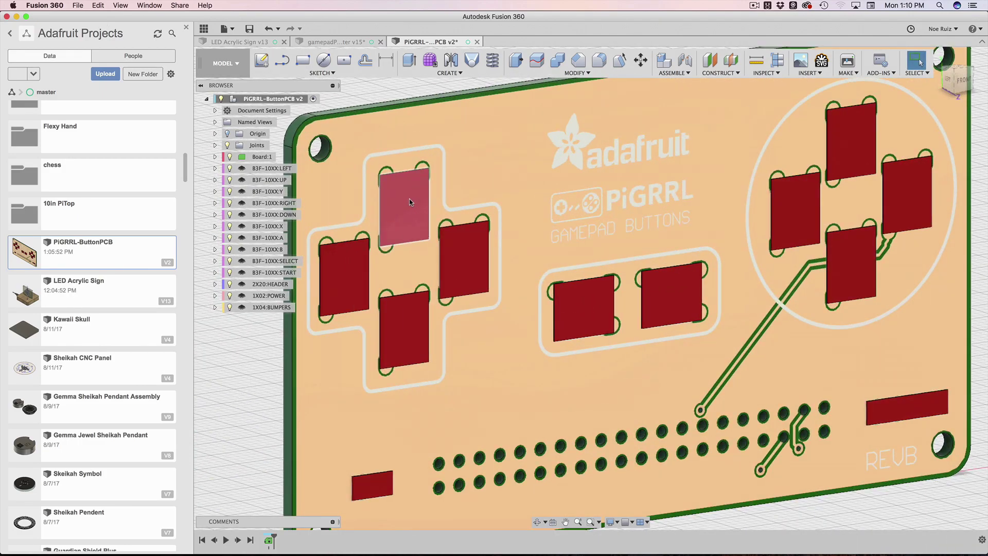
scroll(409, 199, "down", 5)
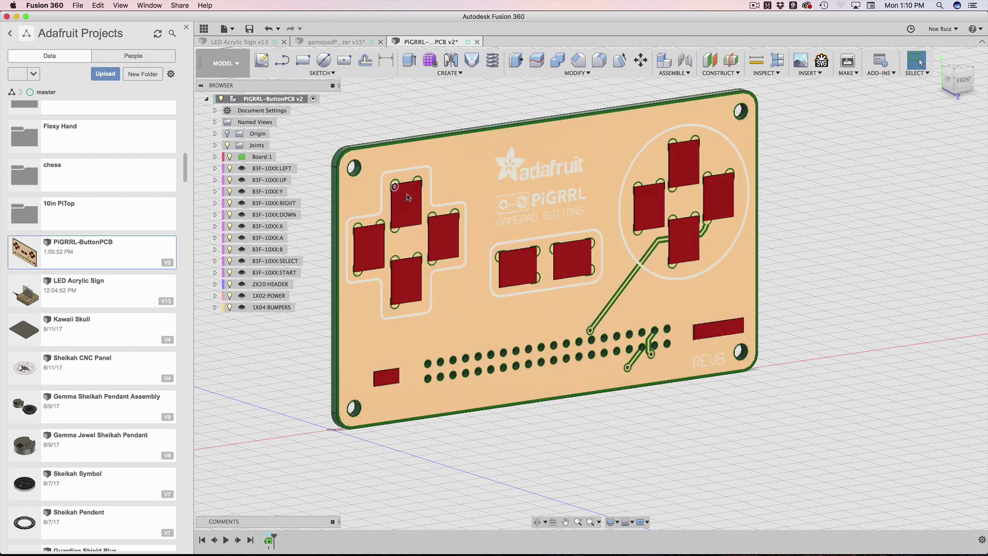
scroll(397, 238, "up", 3)
key("super+Tab")
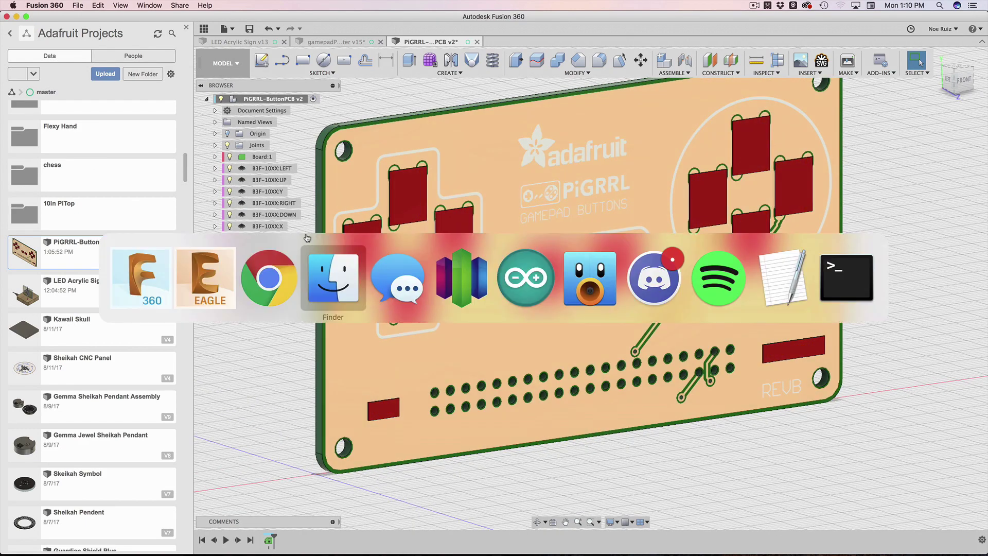
scroll(408, 190, "up", 3)
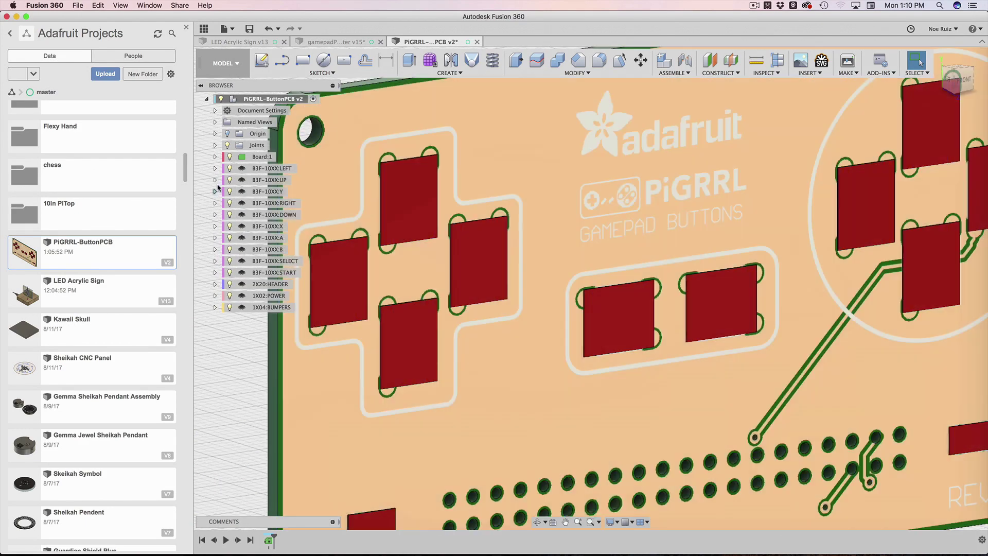
Step: Select the B3F-10XX:LEFT component to locate it on the board, and return to a straight front view
left_click(270, 167)
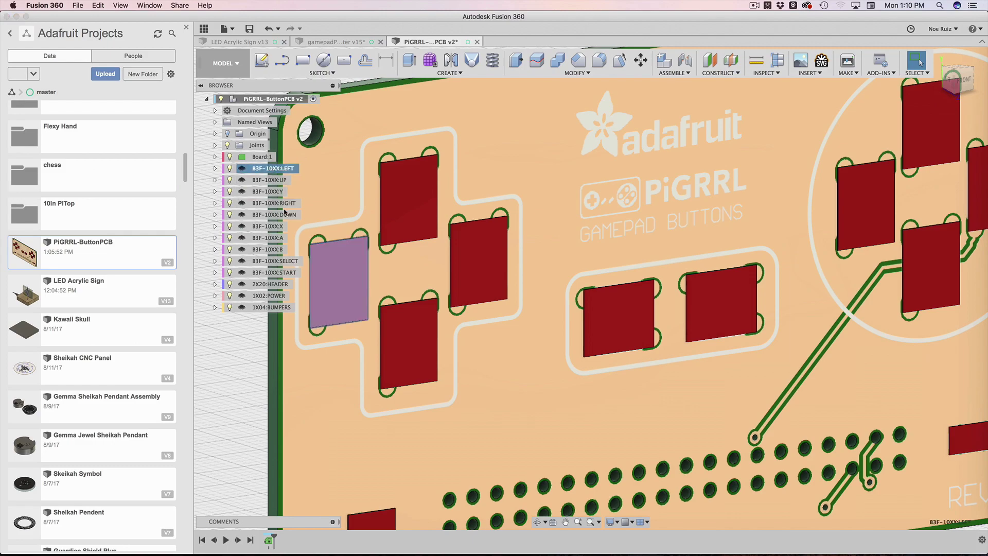
scroll(400, 209, "down", 3)
left_click(959, 81)
middle_click_drag(554, 116, 565, 172)
scroll(565, 169, "up", 2)
scroll(564, 169, "down", 3)
Step: Switch to Finder and try to open Adafruit Gemma M0.brd from the Adafruit-Gemma-M0-PCB-master folder
key("super+Tab")
key("super+Tab")
key("super+Tab")
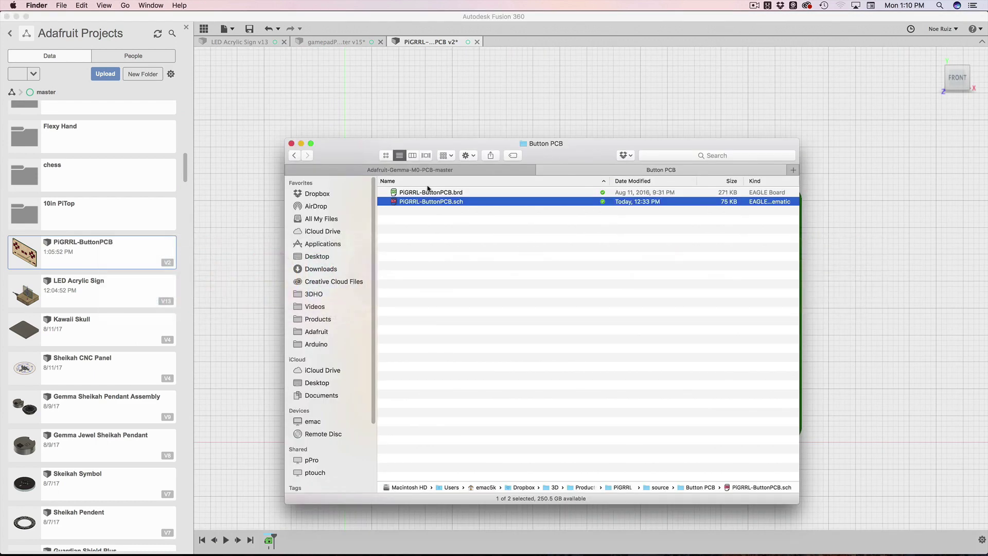
left_click(435, 170)
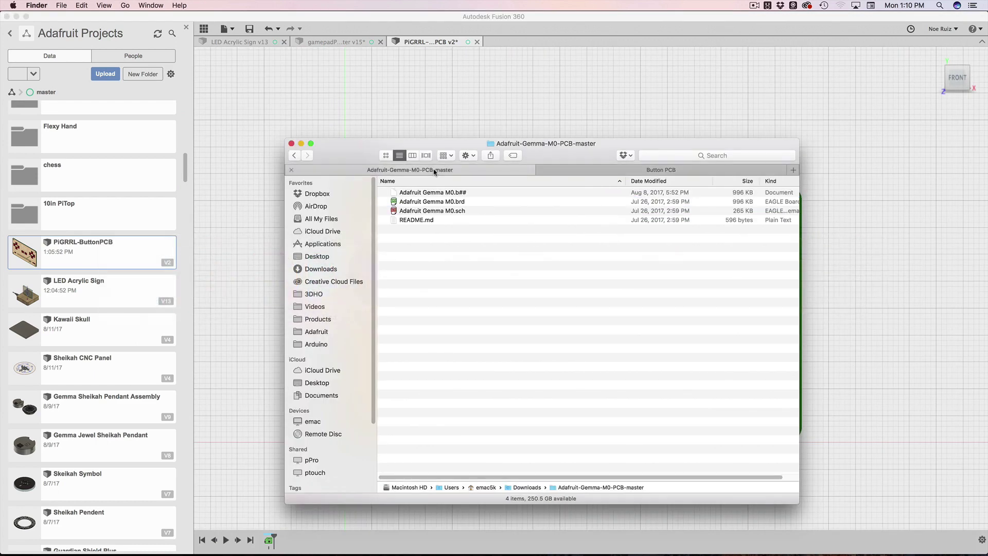
double_click(424, 203)
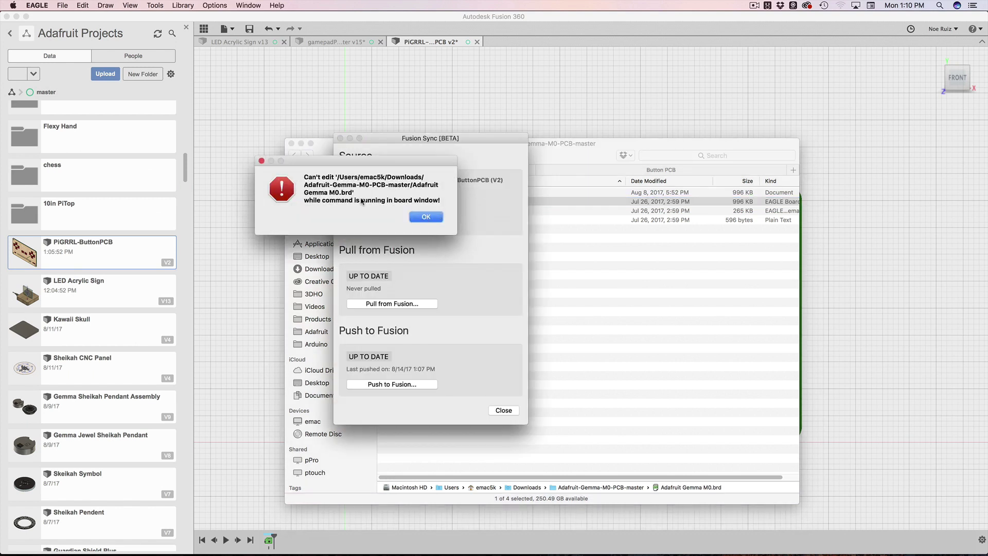
Step: Dismiss the error and close the open Fusion Sync dialog in EAGLE
left_click(426, 218)
left_click(503, 411)
key("super+grave")
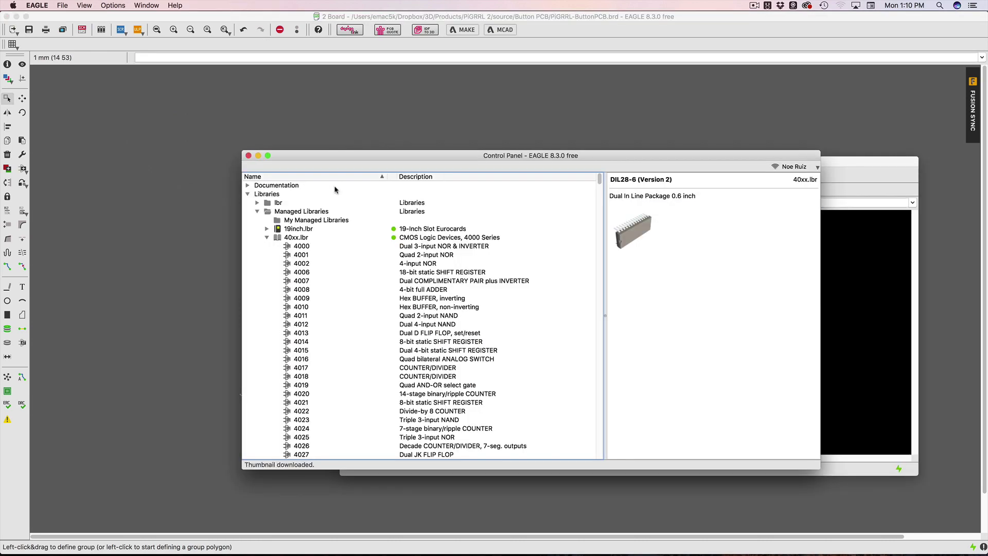
Step: Open Adafruit Gemma M0.brd from Finder in EAGLE, discarding the PiGRRL-ButtonPCB board changes and loading the matching schematic as well
key("super+Tab")
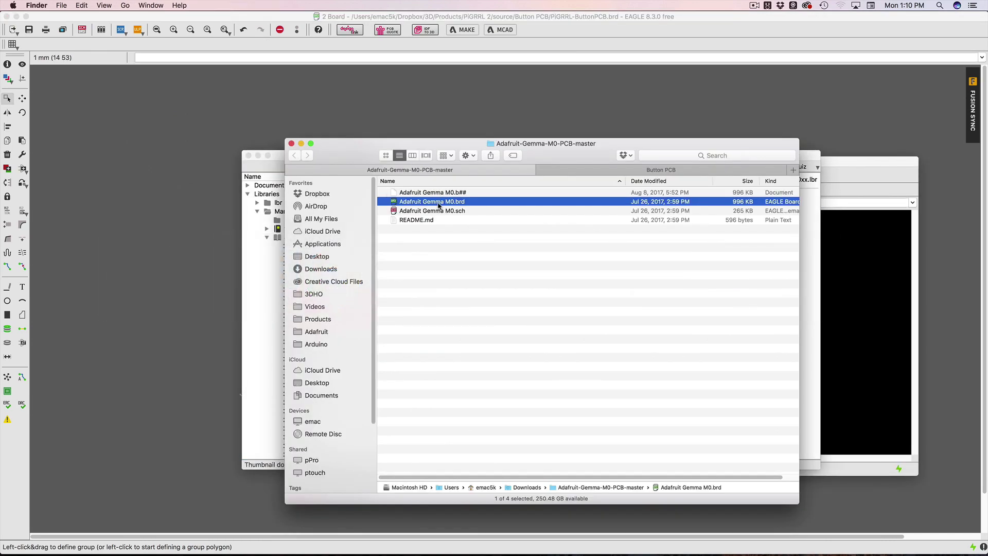
double_click(438, 205)
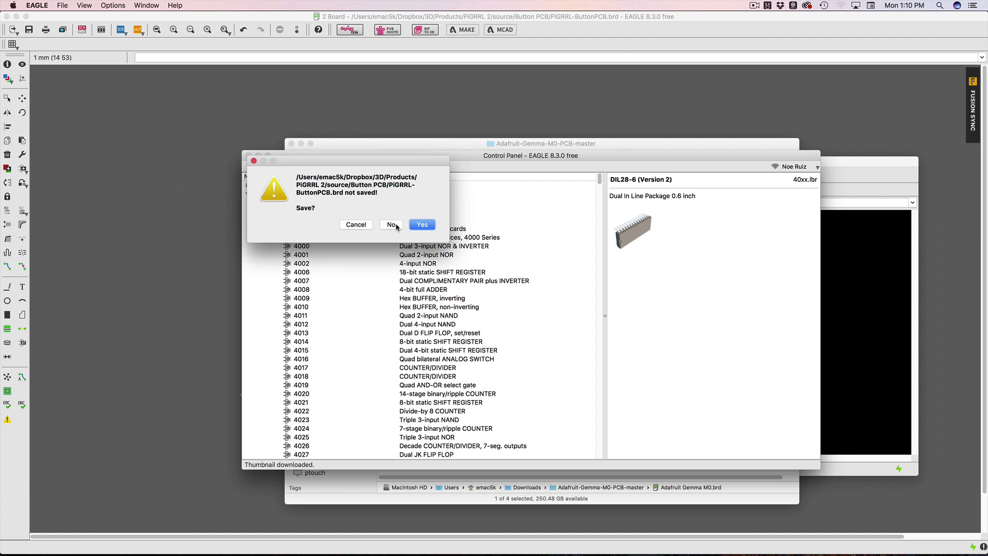
left_click(399, 225)
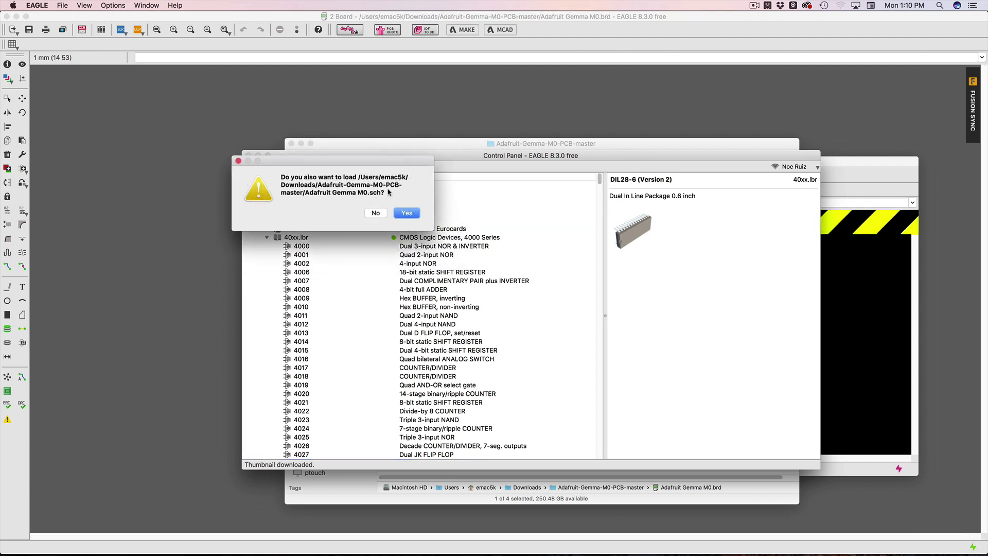
left_click(407, 213)
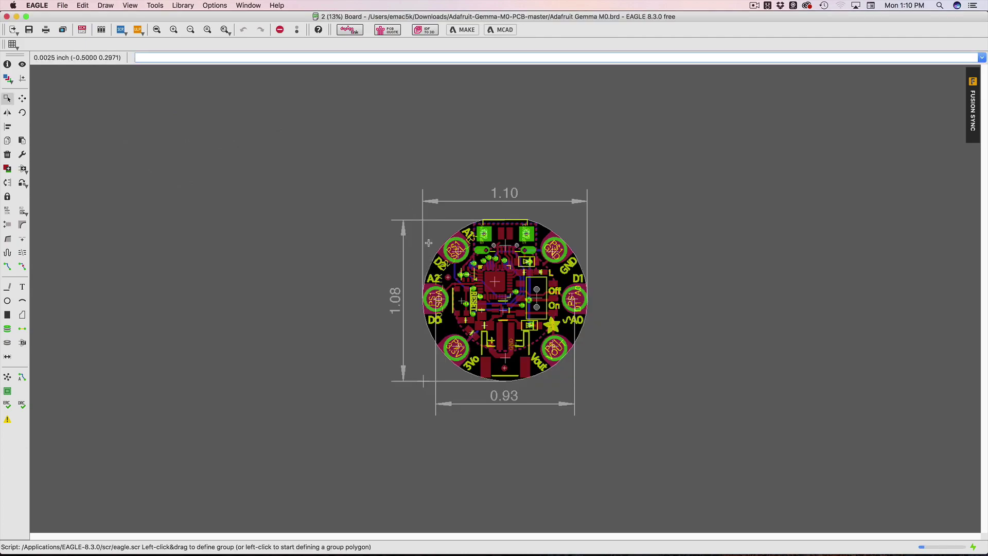
Step: Examine the Gemma M0 board layout up close and as a whole
scroll(508, 269, "down", 2)
scroll(508, 269, "up", 10)
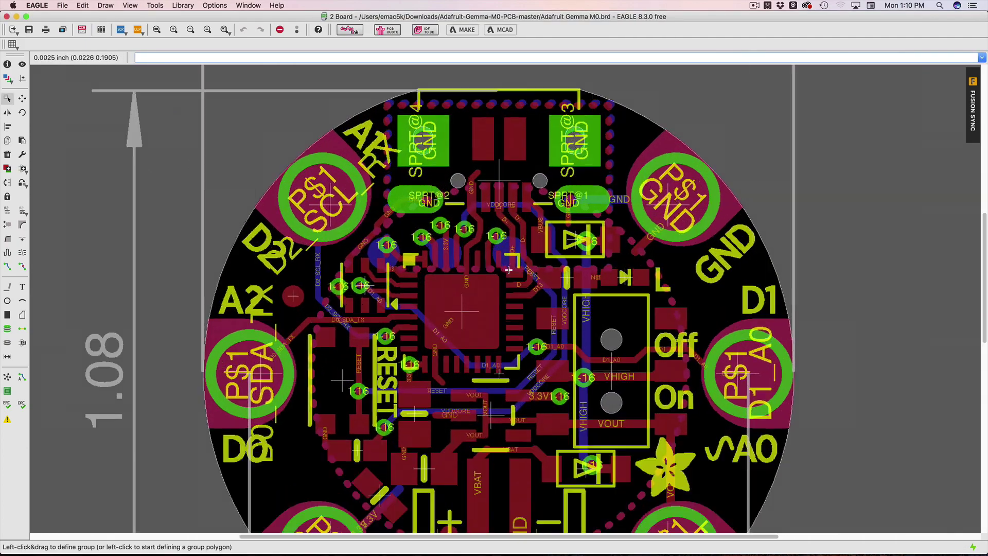
scroll(508, 270, "up", 2)
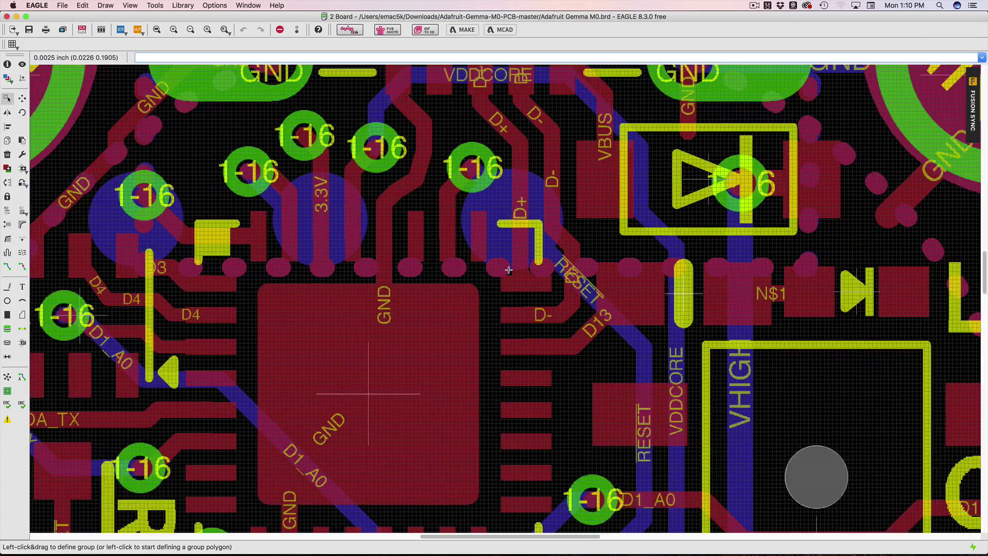
scroll(508, 270, "down", 10)
middle_click_drag(520, 283, 451, 263)
Step: Set up Fusion Sync to create a new Fusion design for the Gemma M0 board in Adafruit Projects
left_click(974, 111)
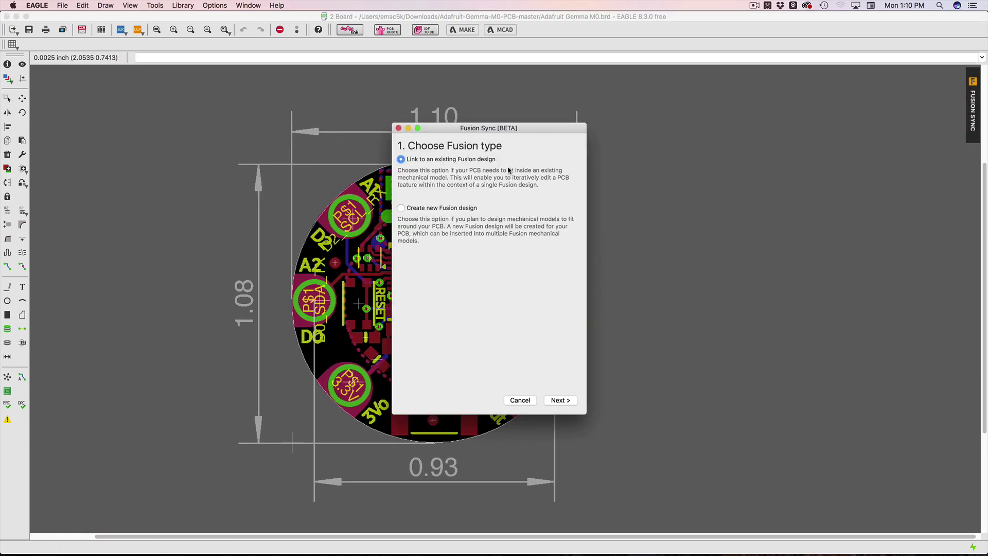
left_click(407, 207)
left_click(558, 401)
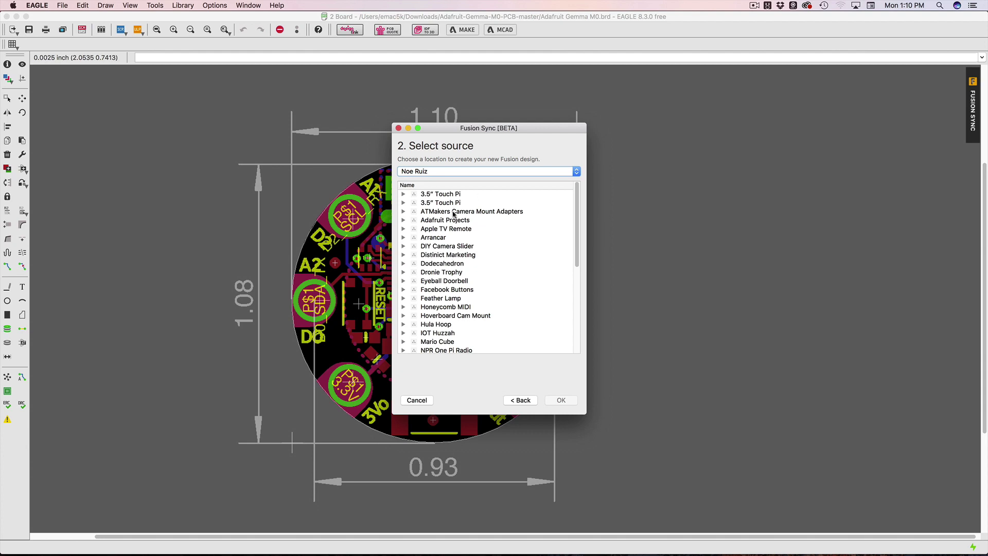
scroll(445, 251, "down", 5)
scroll(443, 240, "up", 5)
left_click(451, 220)
left_click(555, 401)
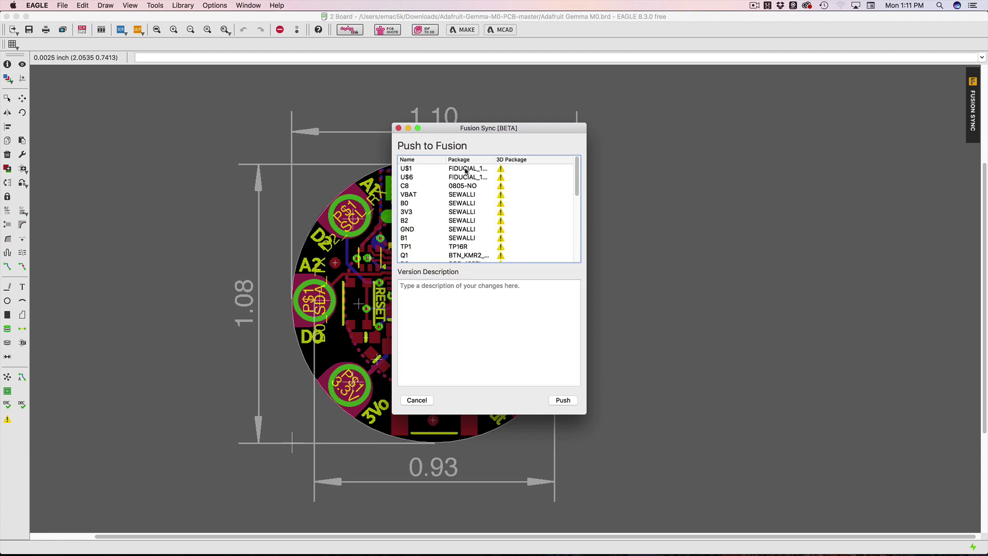
Step: Review the board's component package list and push the Gemma M0 board to Fusion
scroll(507, 167, "down", 10)
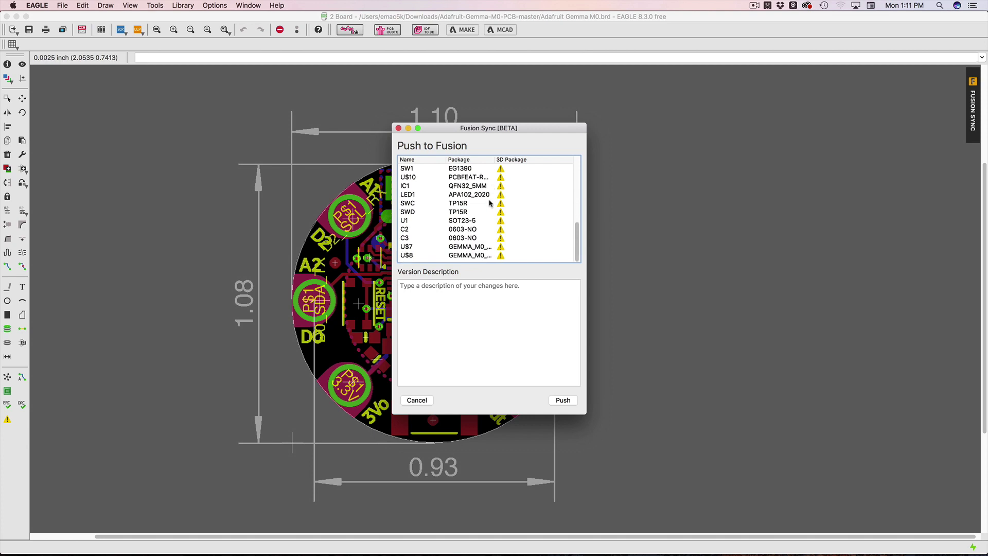
scroll(459, 239, "up", 10)
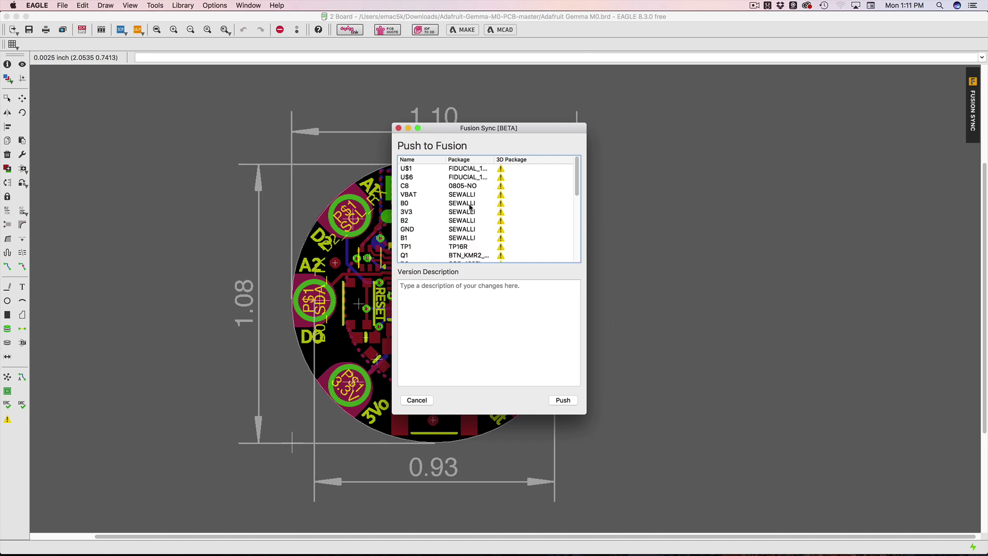
scroll(470, 207, "down", 10)
scroll(483, 202, "up", 10)
left_click(561, 402)
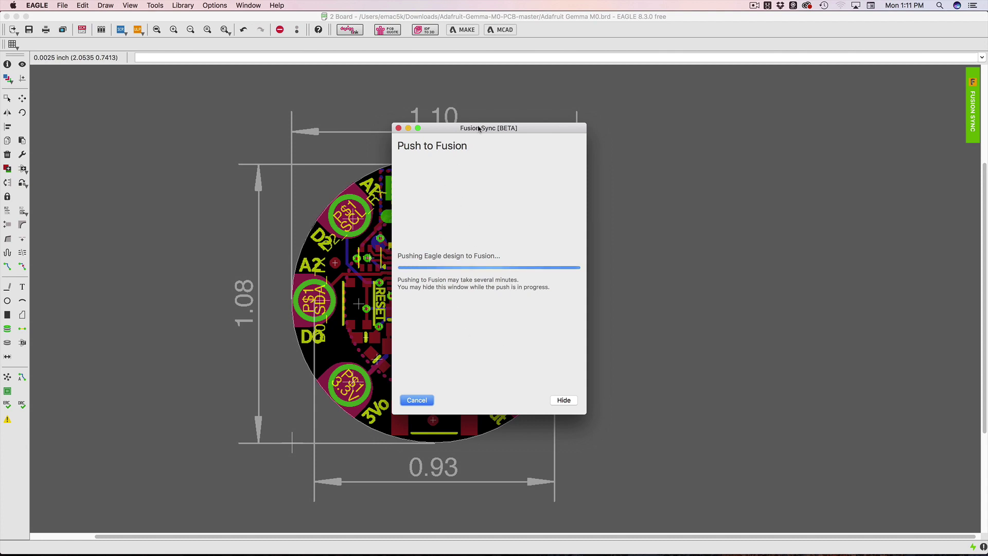
Step: Move the push progress window clear of the board layout and acknowledge the completed push
left_click_drag(470, 131, 426, 122)
key("super+Tab")
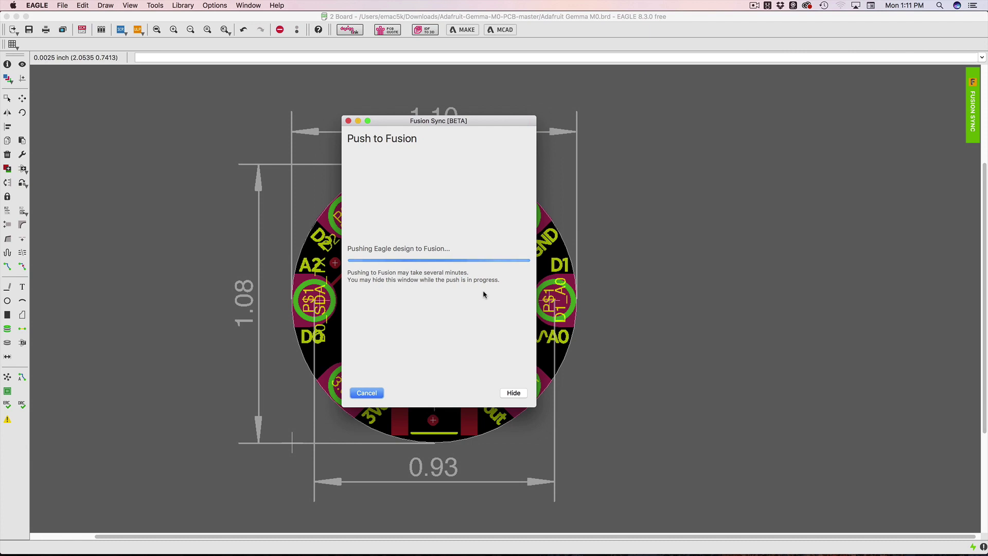
left_click_drag(463, 124, 725, 165)
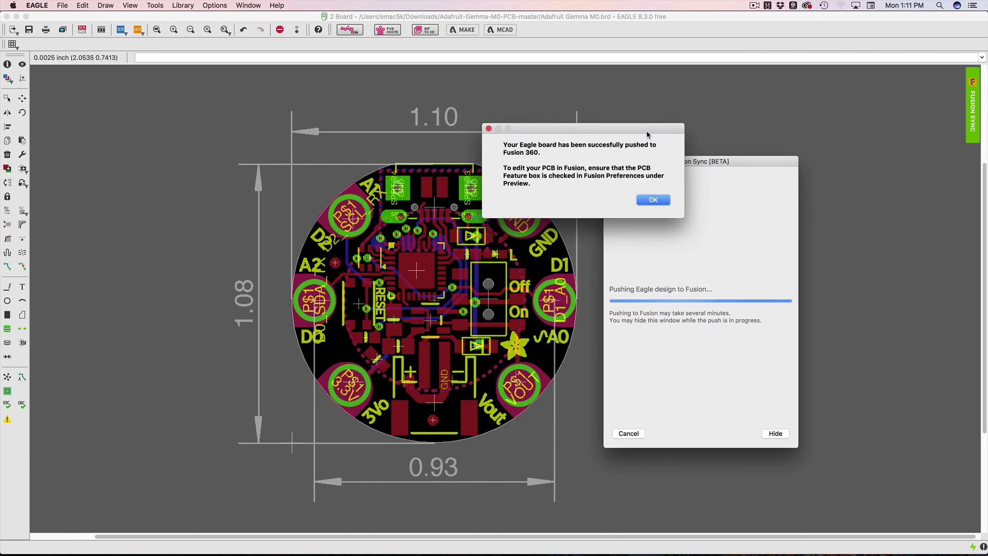
left_click_drag(652, 136, 700, 164)
left_click(703, 228)
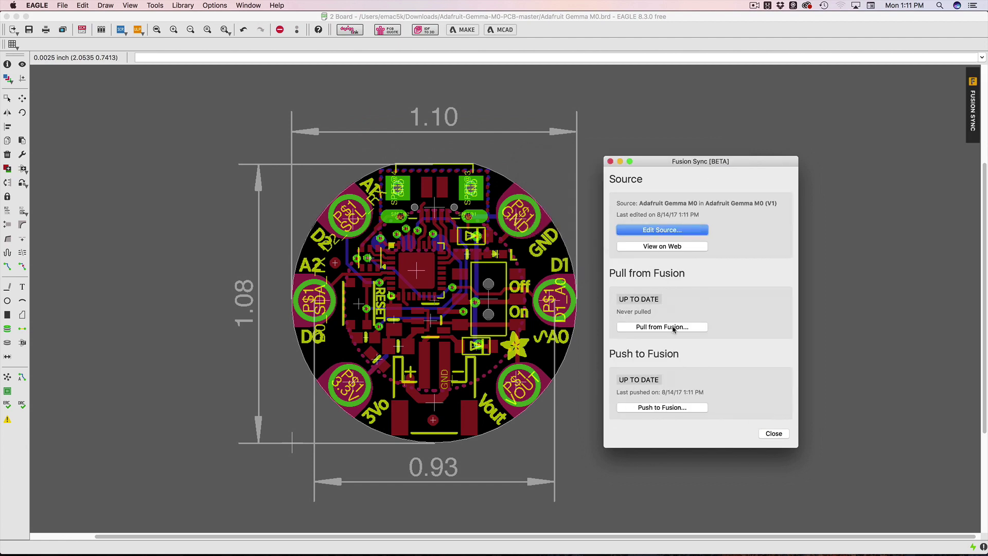
Step: Switch to Fusion 360, refresh the Adafruit Projects data and open the Adafruit Gemma M0 design
key("super+Tab")
key("super+Tab")
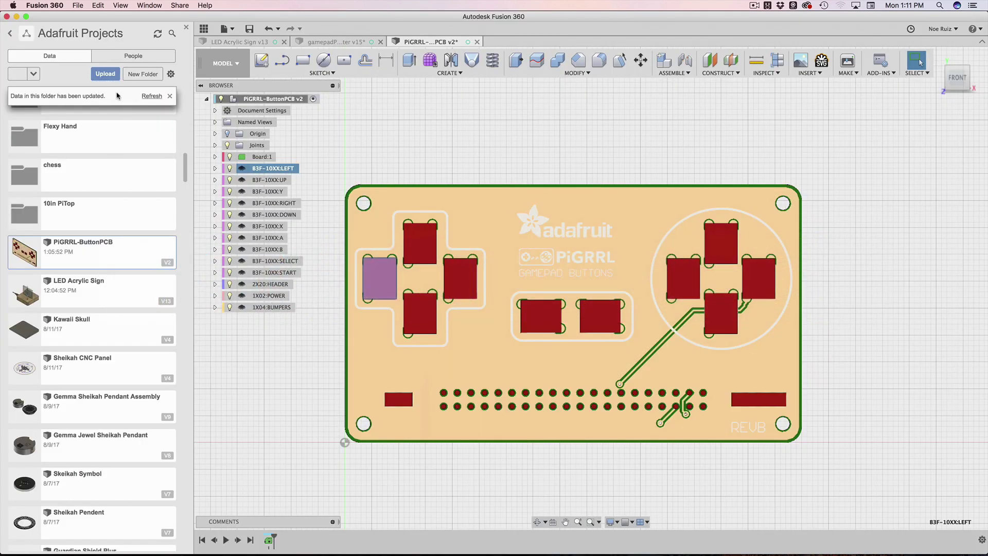
left_click(151, 96)
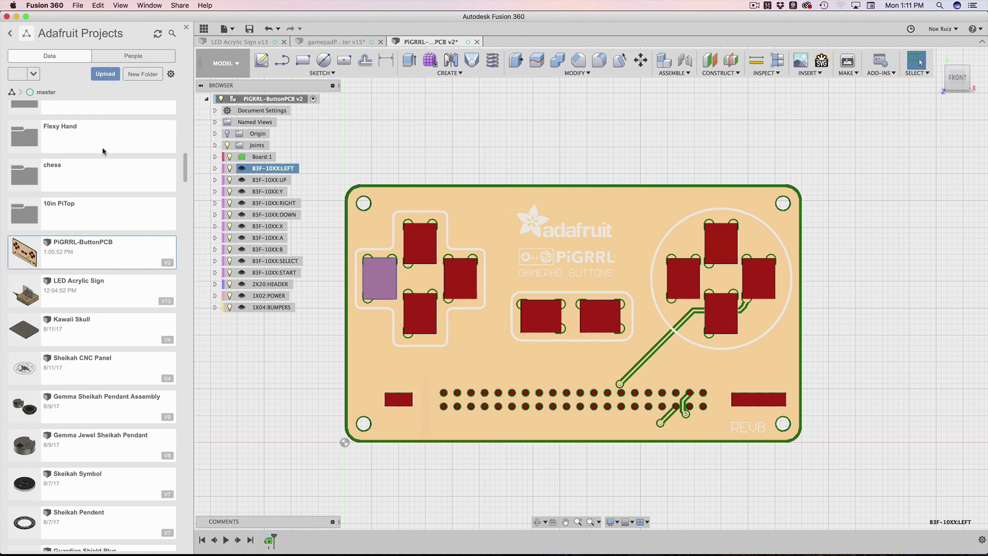
left_click(76, 245)
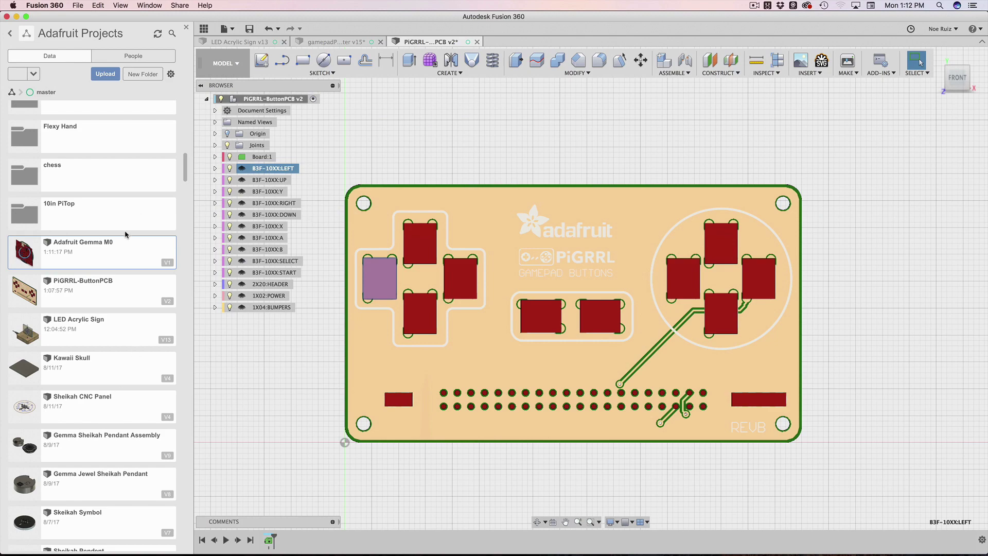
double_click(116, 263)
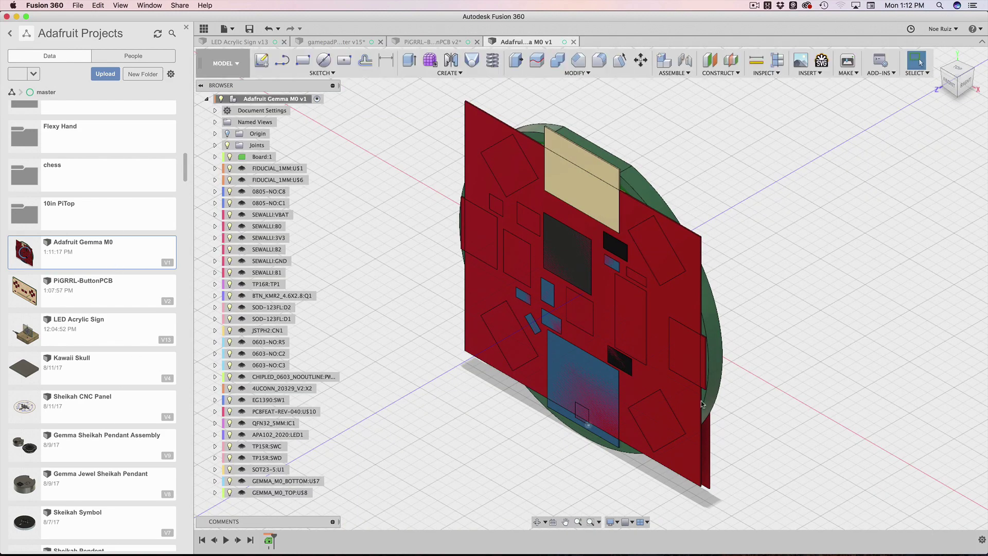
Step: Hide the large red GEMMA_M0_TOP:U$8 plate, selecting it from the board's back side
middle_click_drag(726, 335, 711, 316, "shift")
key("Escape")
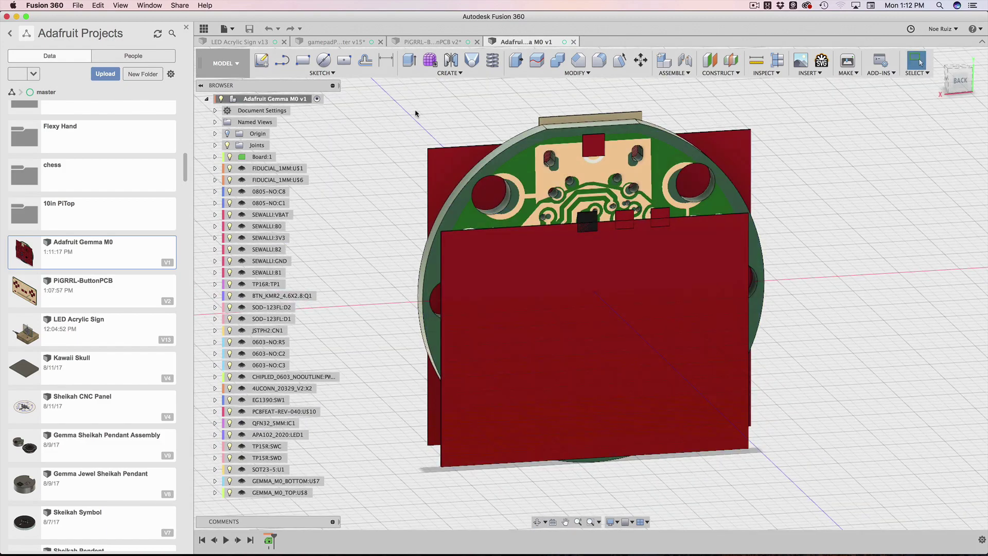
left_click(440, 159)
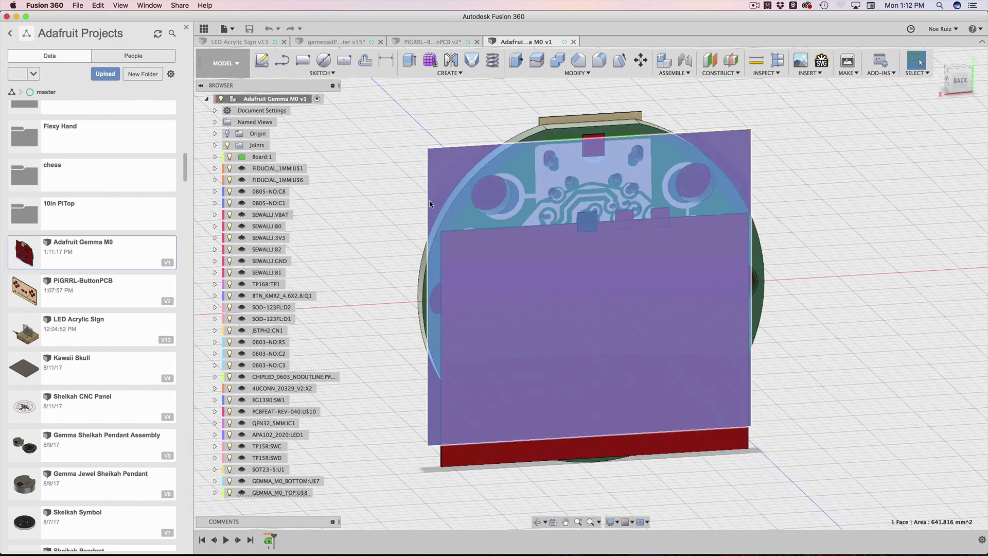
key("v")
left_click(394, 222)
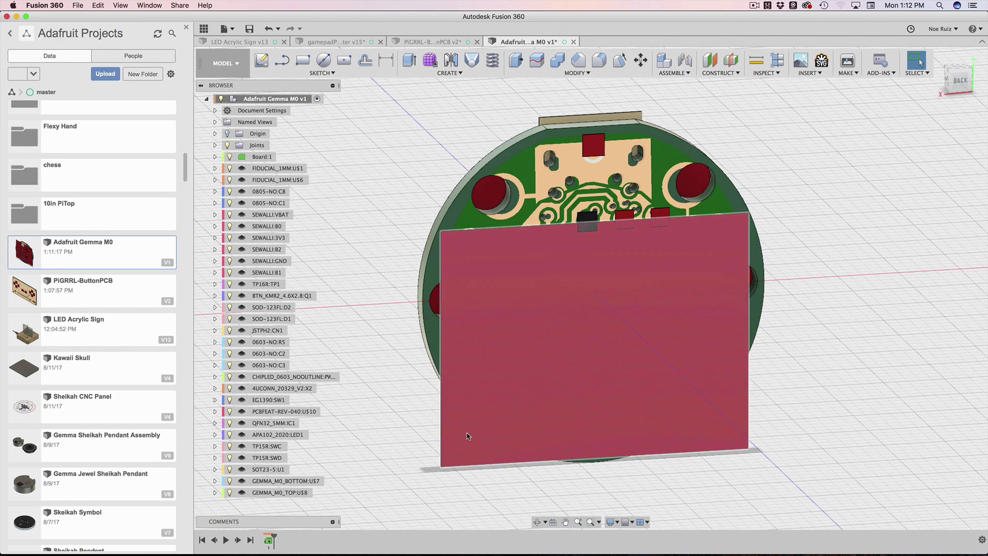
Step: Hide the large red GEMMA_M0_BOTTOM:U$7 plate covering the back face of the board
left_click(467, 436)
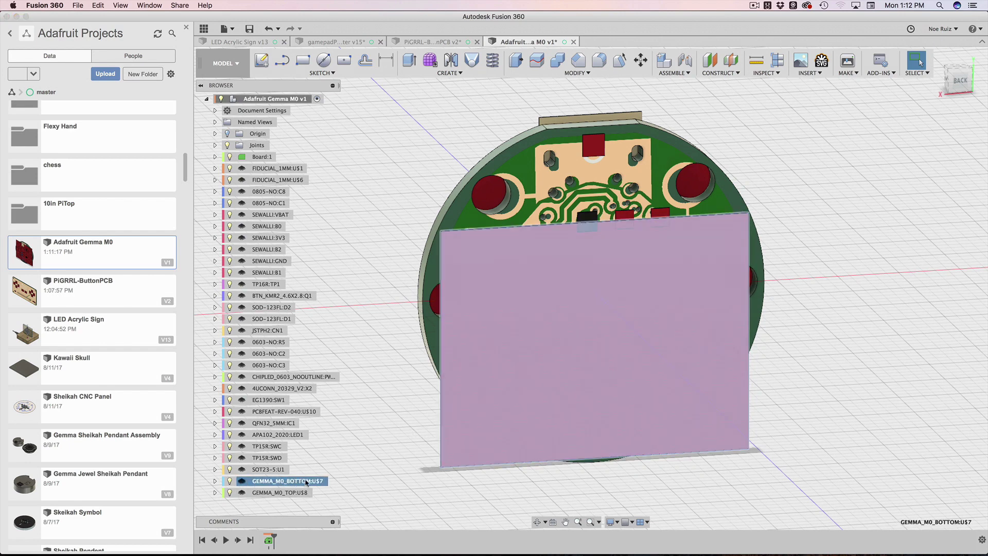
left_click(457, 430)
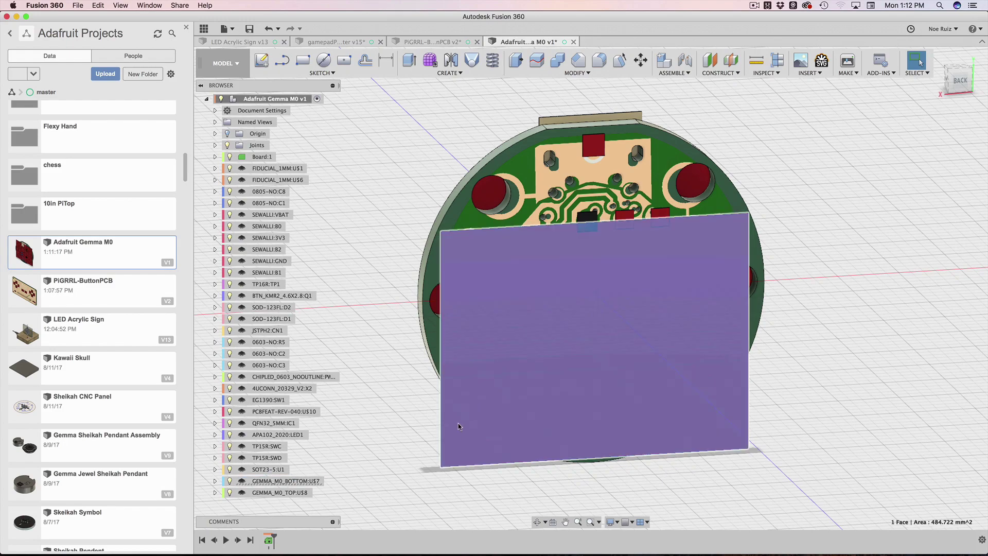
left_click(411, 433)
scroll(551, 310, "up", 3)
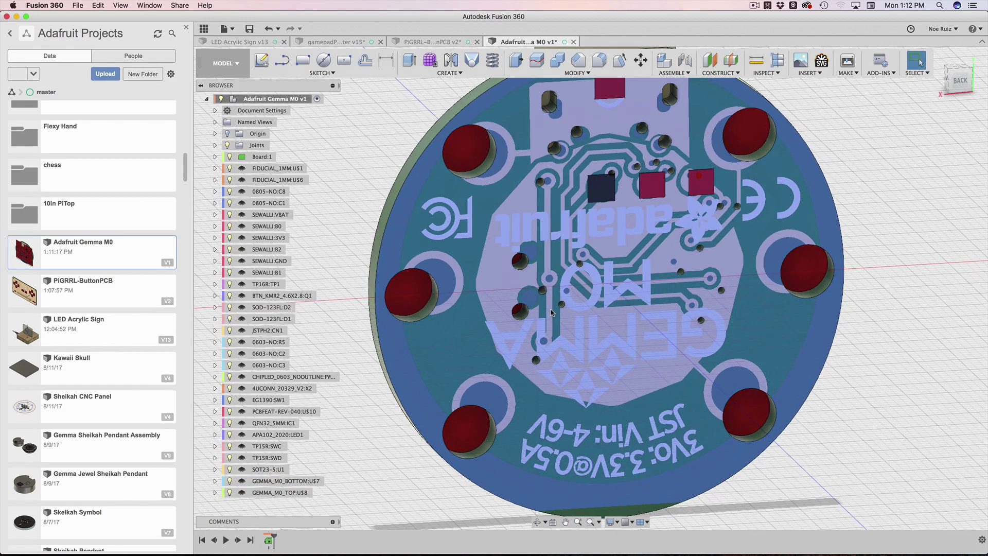
scroll(550, 310, "down", 2)
Step: Hide the red SEWALLI component blocks covering the six large holes around the board's edge
middle_click_drag(767, 401, 754, 397, "shift")
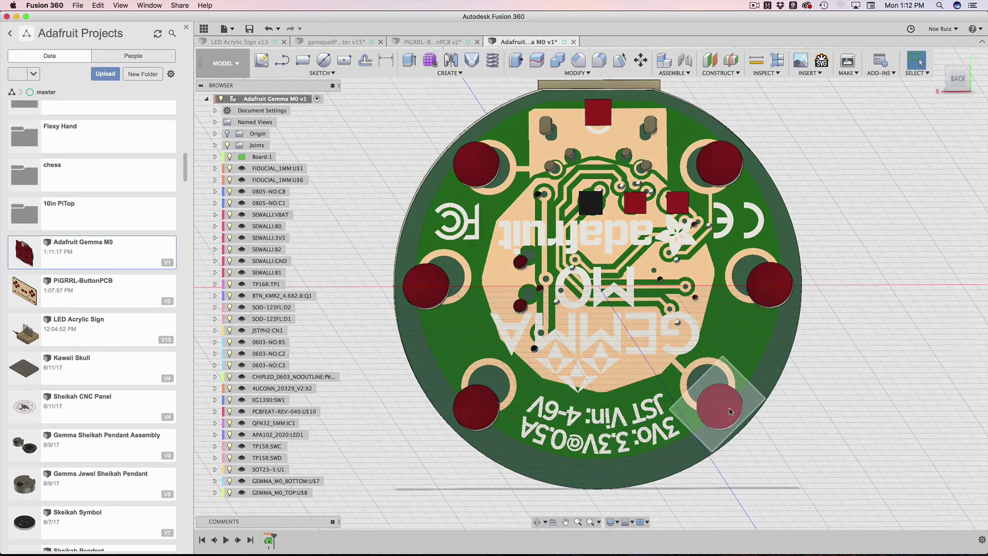
middle_click_drag(890, 353, 742, 349, "shift")
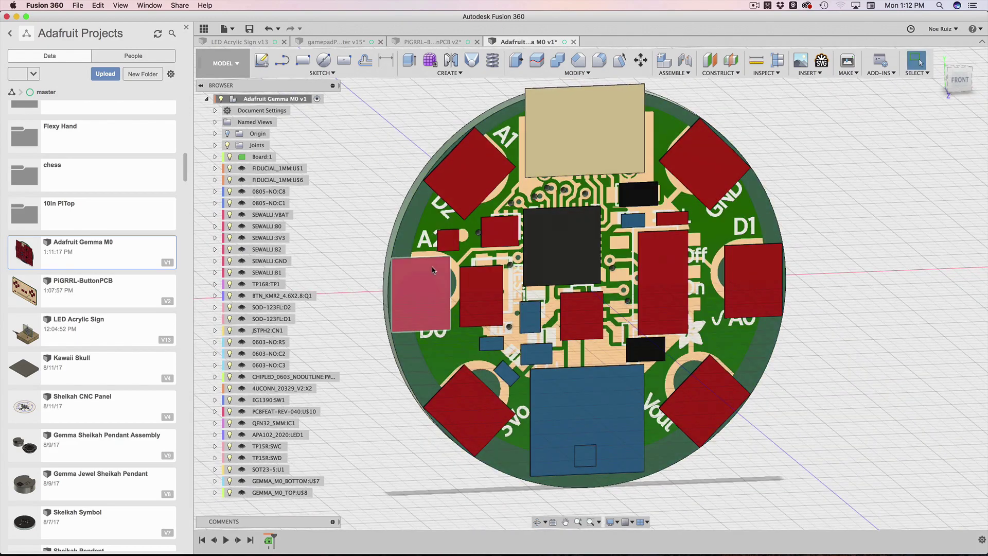
left_click(421, 293)
left_click(353, 291)
middle_click_drag(410, 496, 428, 477, "shift")
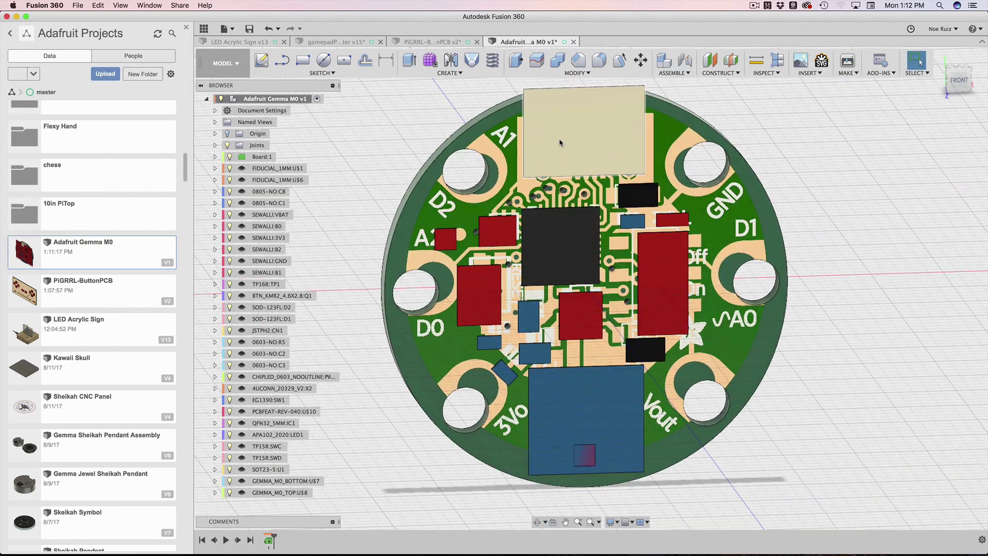
Step: Hide the tan connector block at the flat edge of the board
scroll(568, 220, "up", 3)
scroll(794, 305, "down", 5)
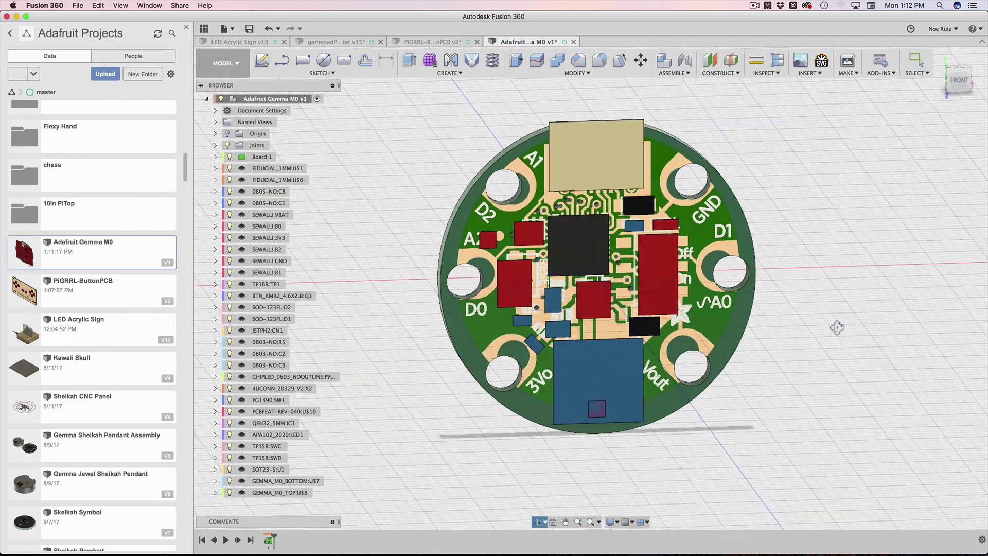
middle_click_drag(832, 326, 684, 355, "shift")
middle_click_drag(568, 340, 494, 342, "shift")
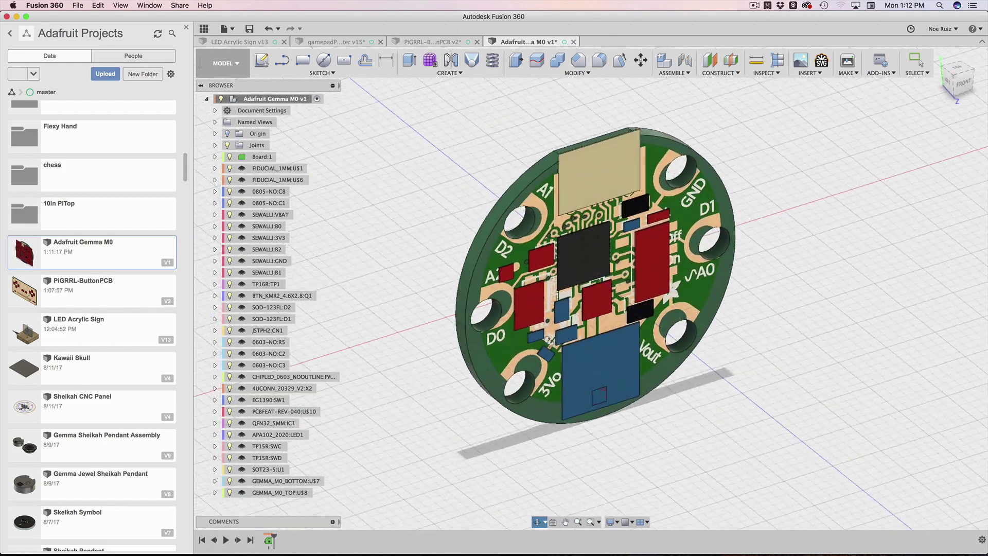
middle_click_drag(437, 114, 426, 150)
scroll(502, 196, "up", 3)
scroll(588, 201, "down", 2)
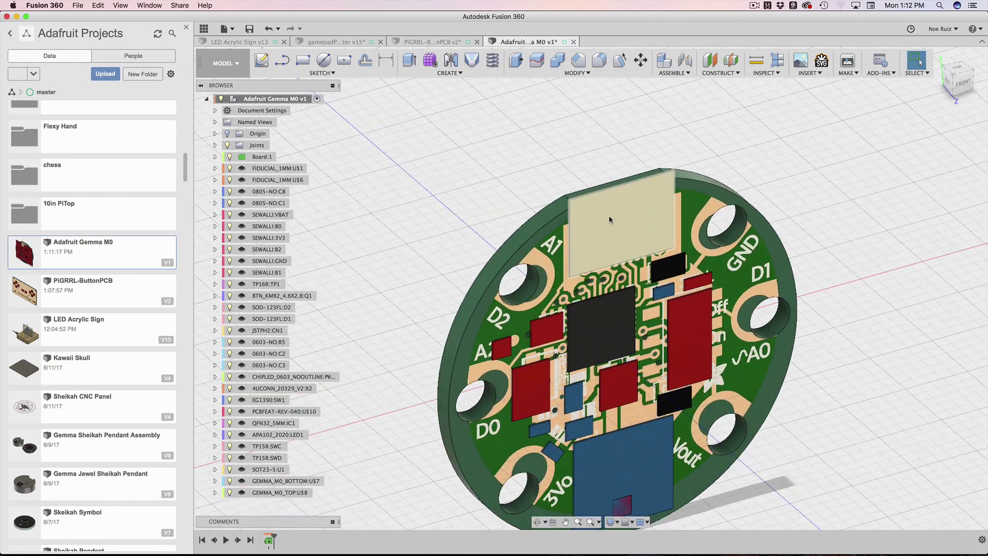
left_click(609, 215)
key("v")
Step: Expand the Decals folder of the Board:1 component and select the Board Bottom decal
middle_click_drag(776, 351, 825, 294, "shift")
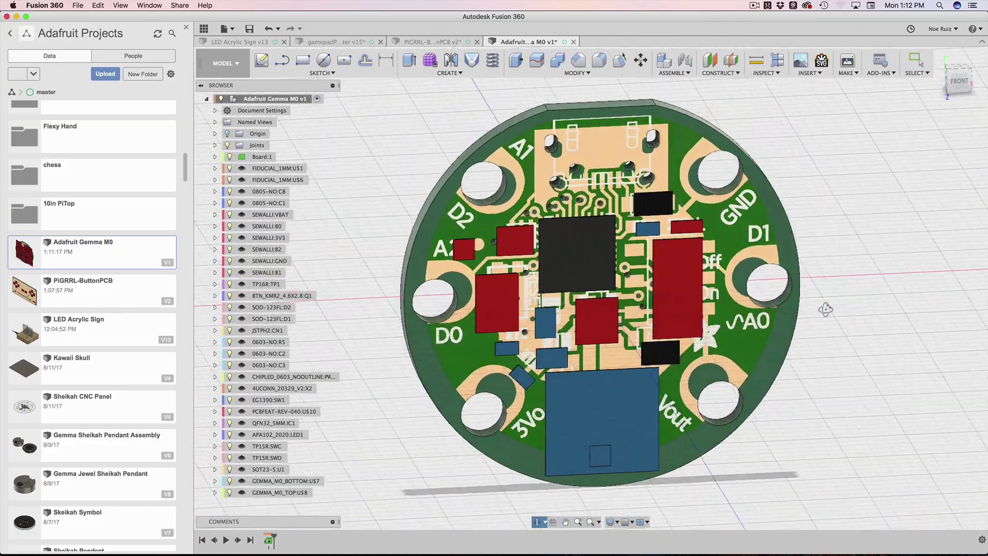
middle_click_drag(824, 311, 703, 407, "shift")
scroll(155, 130, "down", 1)
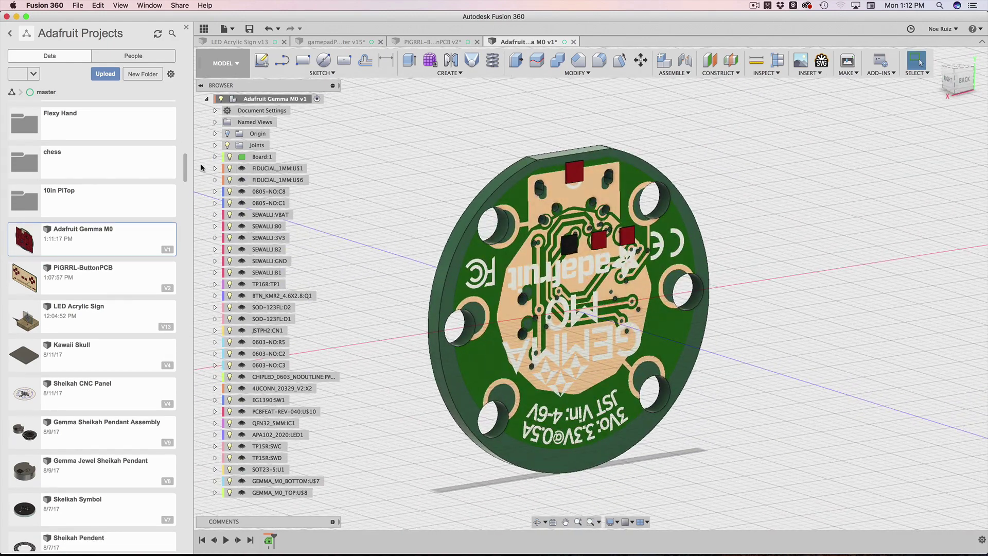
left_click(214, 156)
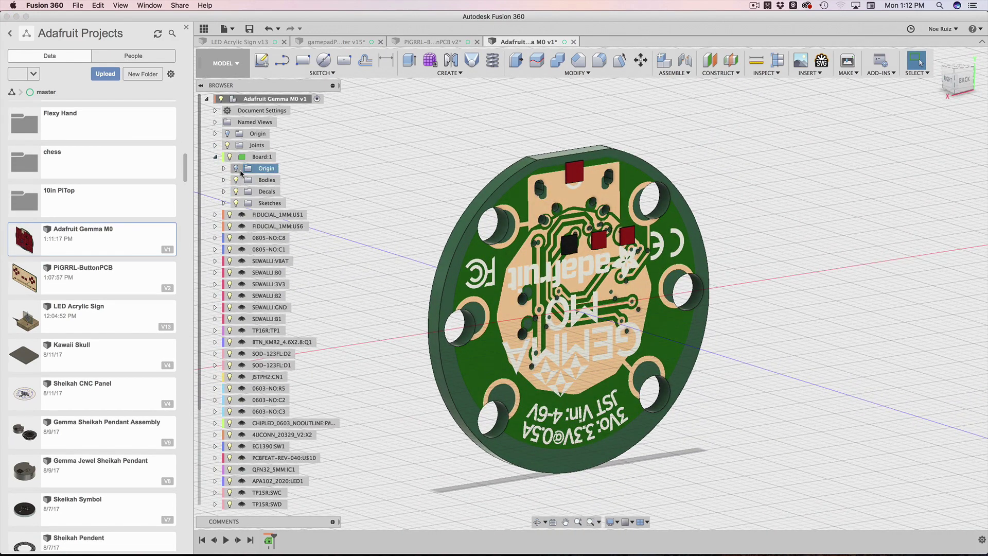
left_click(224, 192)
left_click(288, 204)
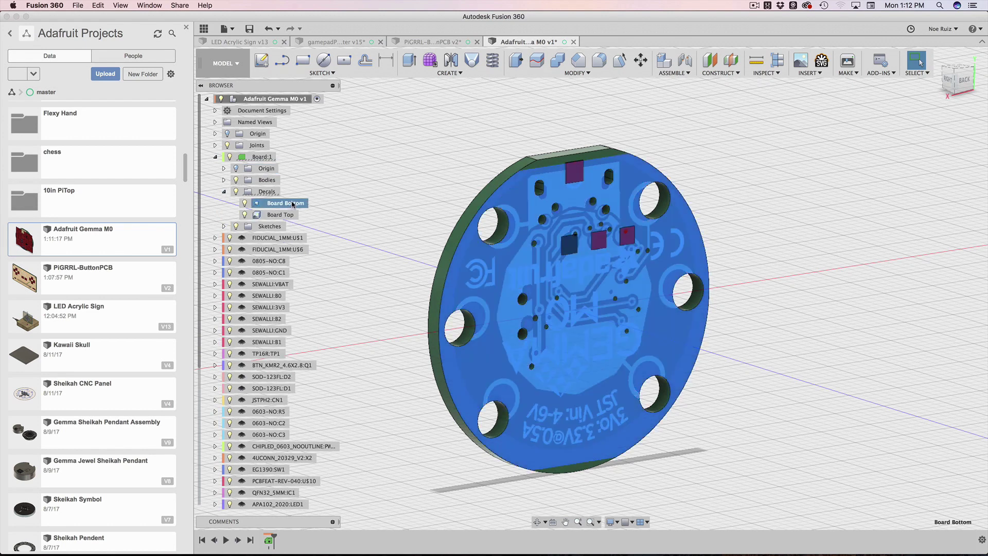
Step: Open the Board Bottom decal for editing, review its placement on the back face and cancel the edit
right_click(292, 204)
left_click(312, 217)
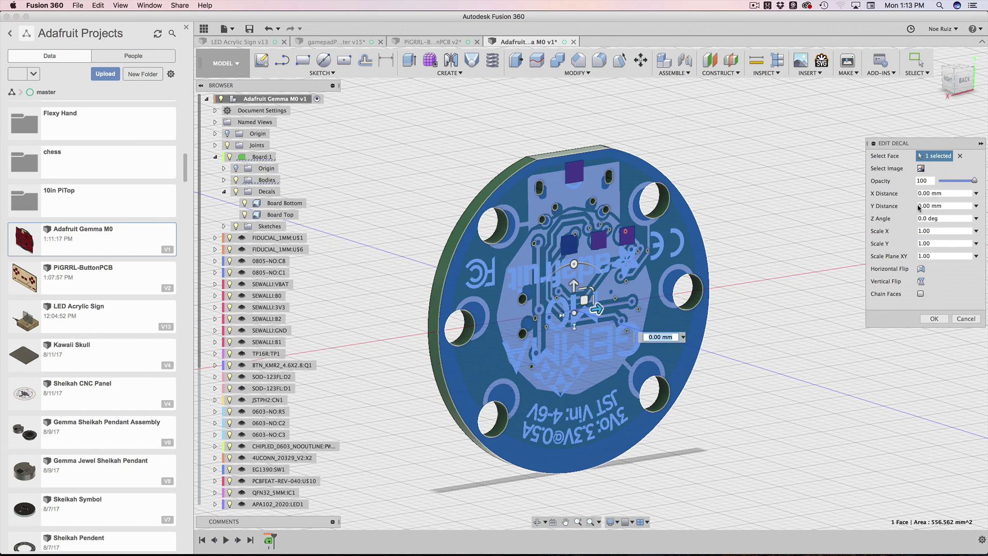
mouse_move(570, 279)
left_mouse_down()
mouse_move(569, 291)
mouse_move(570, 279)
left_mouse_up()
scroll(570, 280, "up", 2)
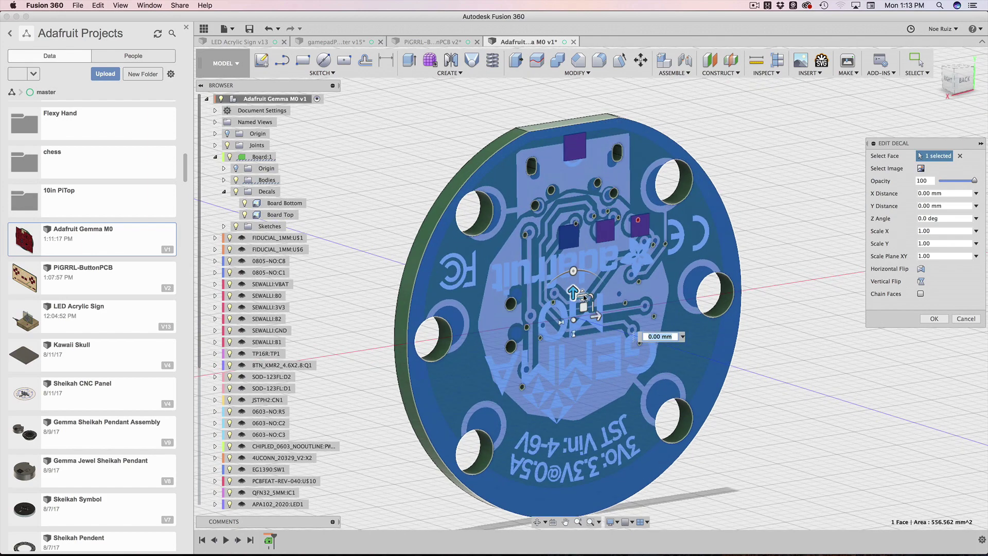
left_click_drag(597, 316, 592, 295)
left_click(957, 319)
Step: Examine the front face of the board up close, including the decal artwork around the components
middle_click_drag(822, 274, 691, 303, "shift")
scroll(547, 253, "up", 8)
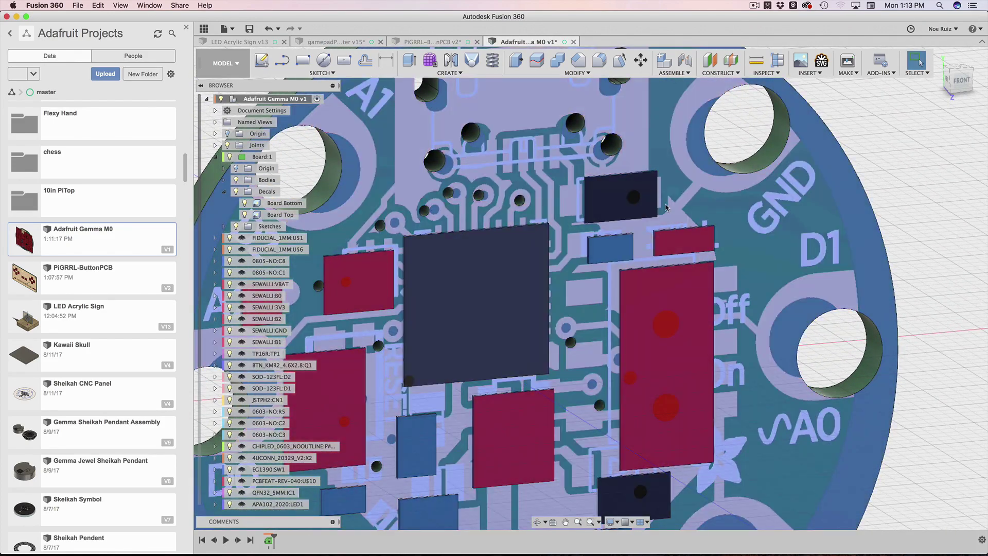
scroll(717, 179, "up", 1)
scroll(531, 299, "down", 10)
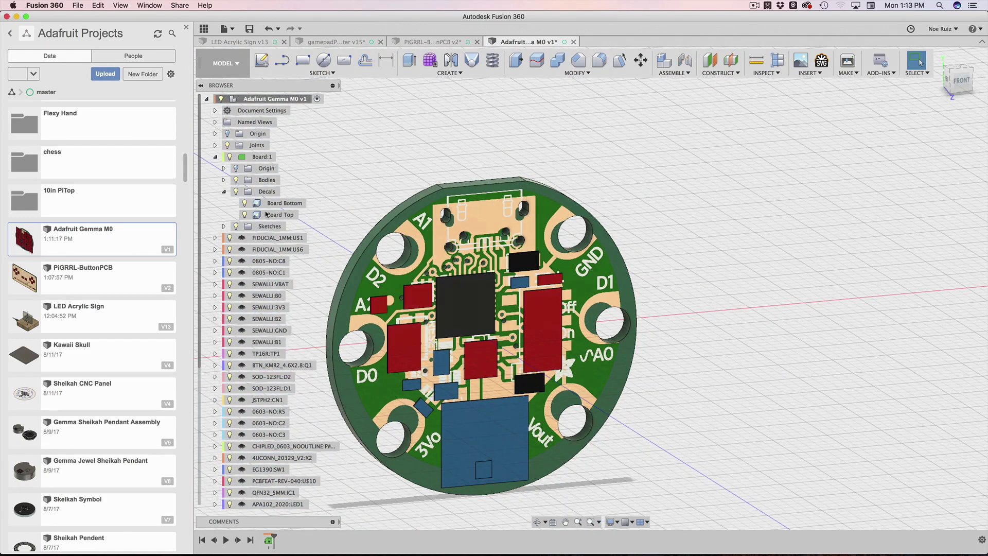
middle_click_drag(581, 146, 664, 146)
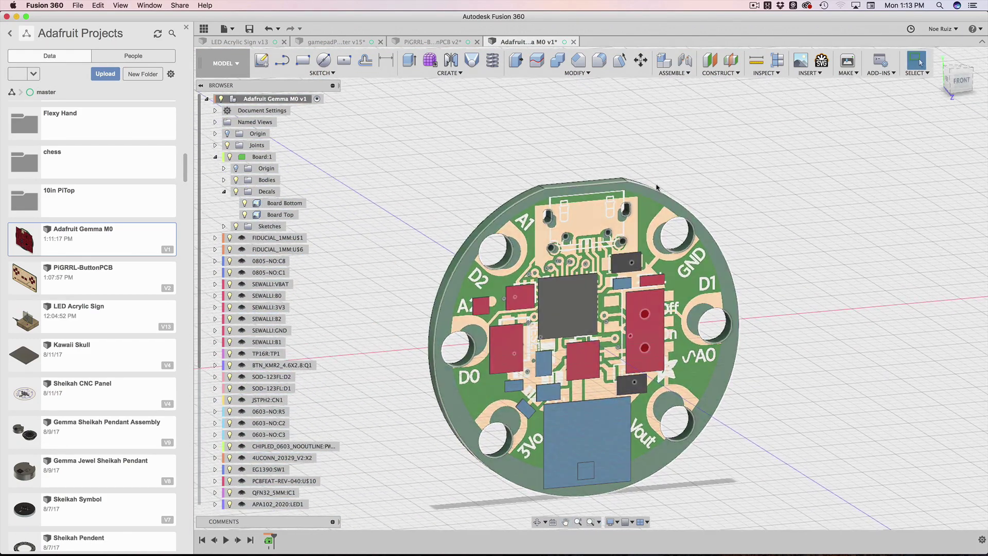
Step: Switch to the EAGLE Control Panel and collapse the 40xx.lbr library under Managed Libraries
key("super+Tab")
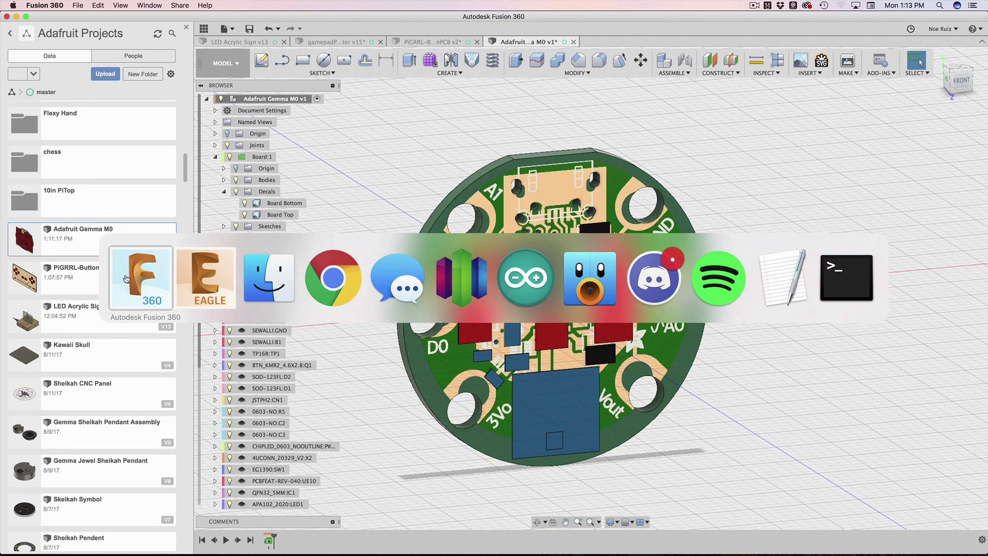
left_click(205, 276)
left_click(774, 433)
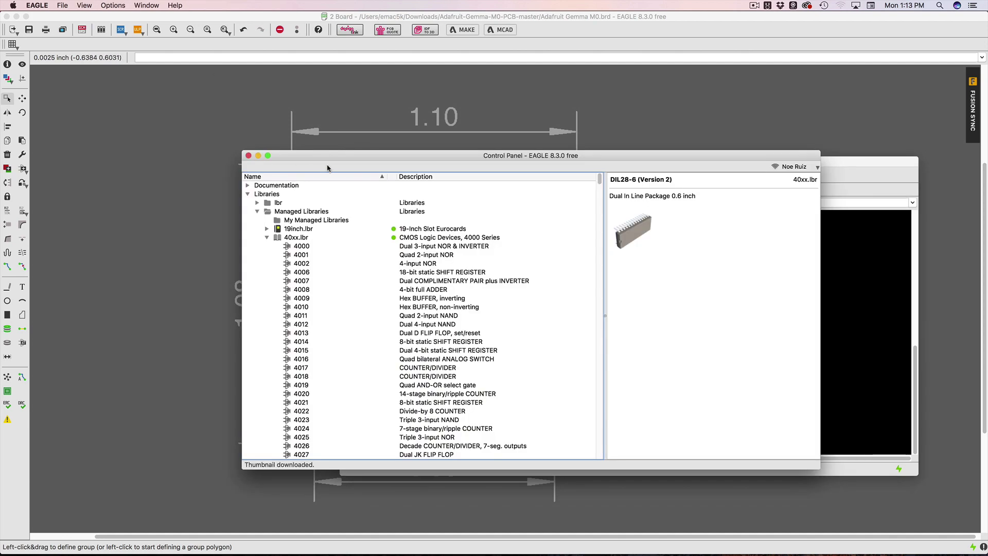
scroll(283, 214, "down", 3)
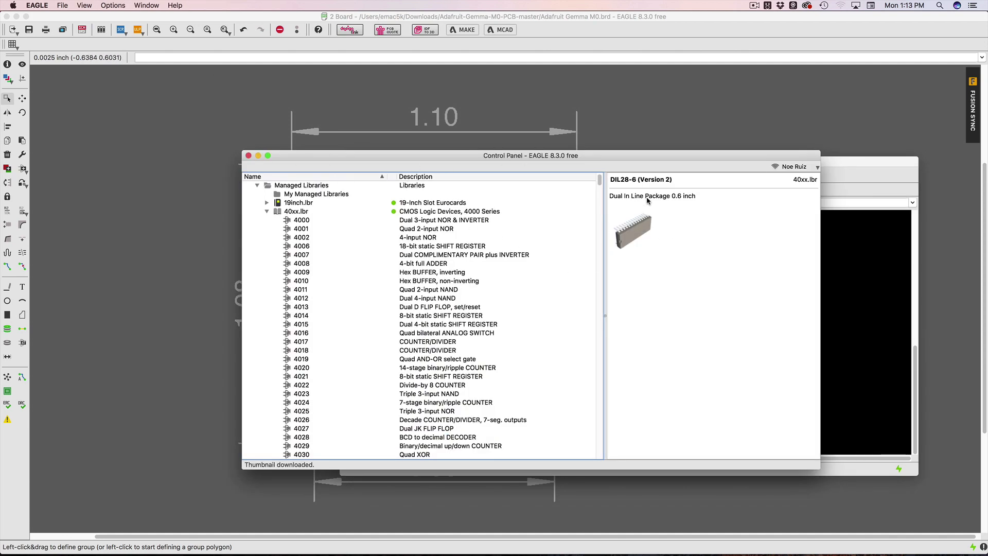
scroll(334, 228, "up", 3)
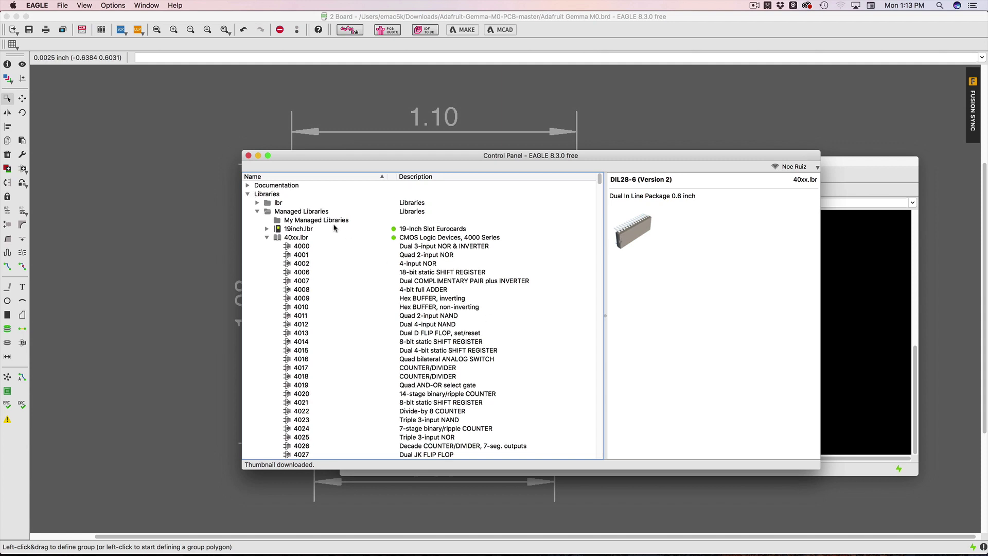
left_click(267, 238)
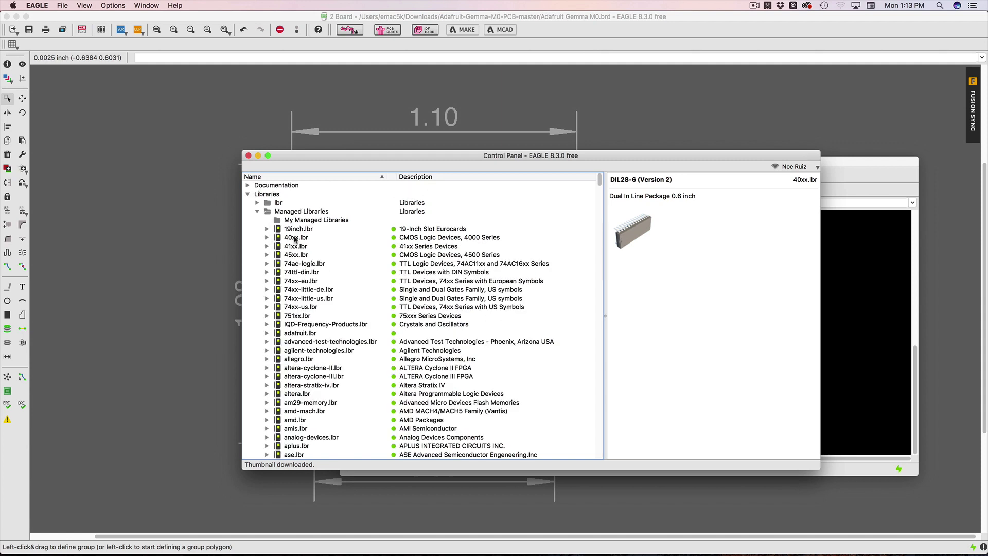
Step: Browse the managed libraries down to the switch libraries and expand switch-omron.lbr
scroll(306, 292, "down", 20)
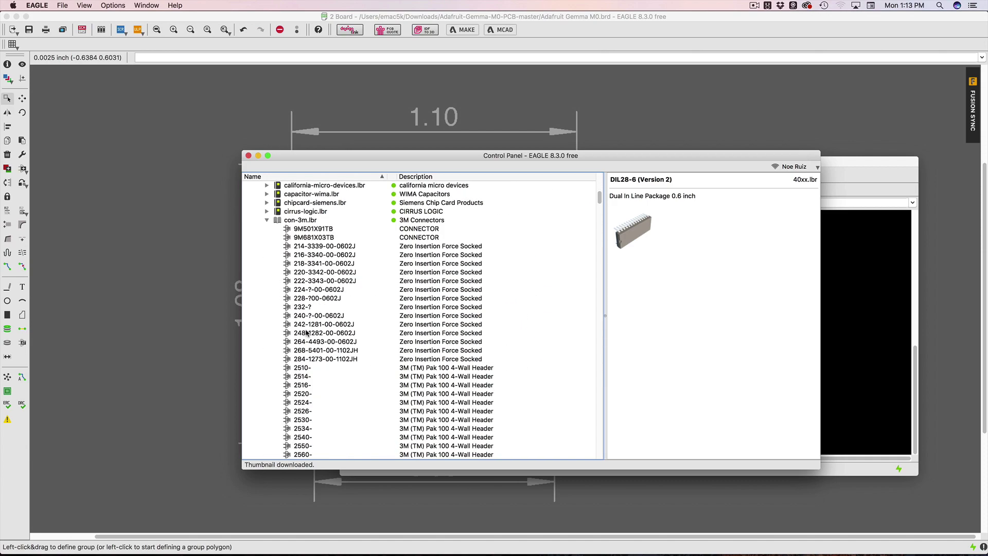
scroll(305, 332, "down", 20)
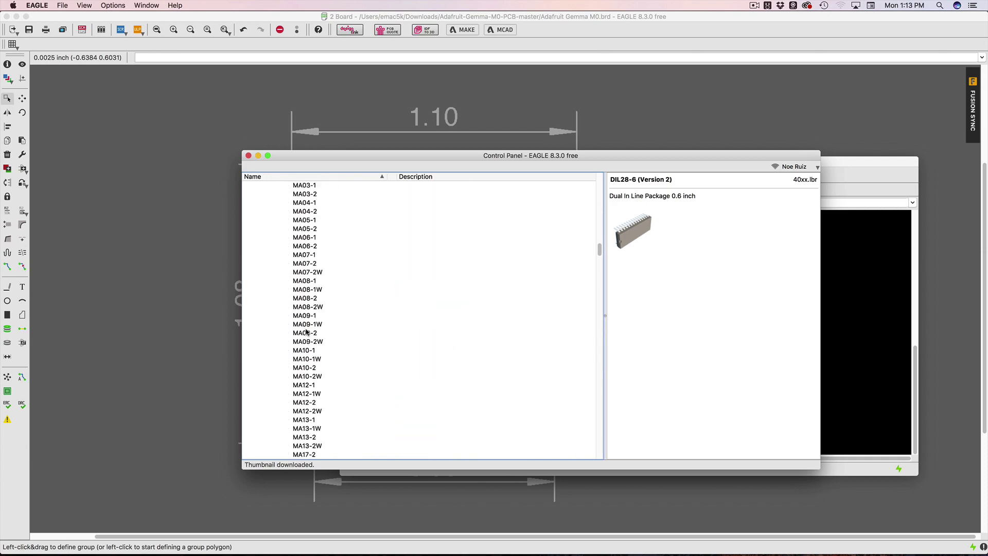
scroll(306, 332, "down", 20)
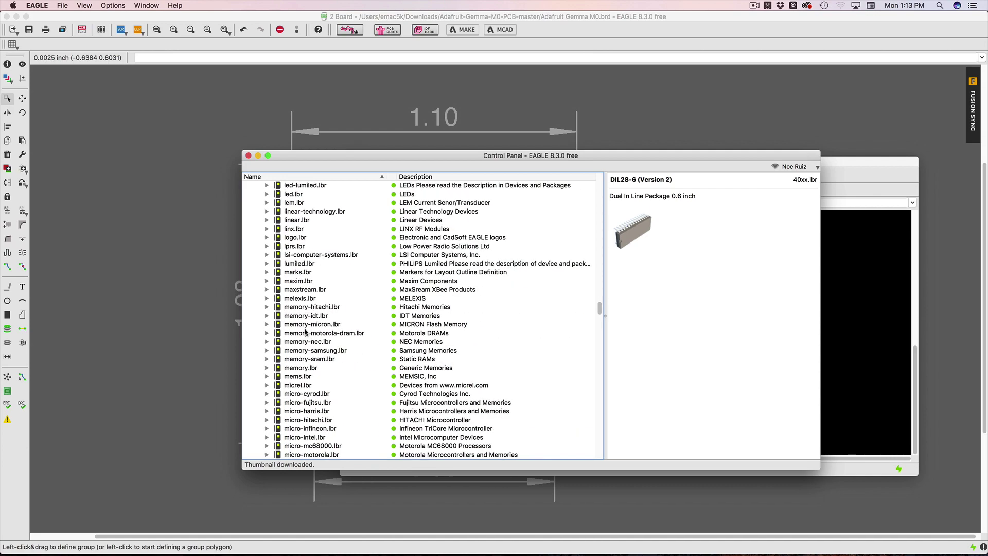
scroll(305, 332, "up", 7)
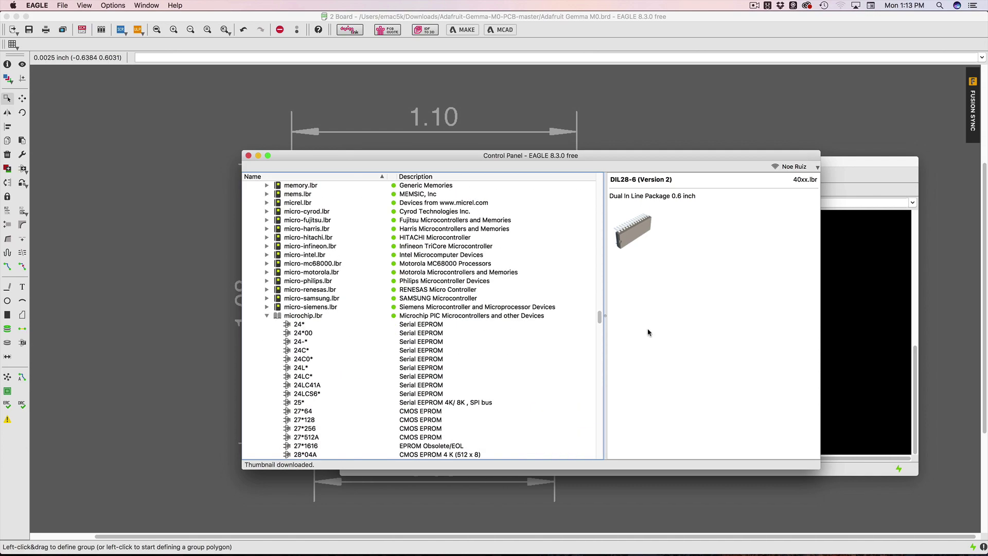
left_click_drag(600, 319, 608, 437)
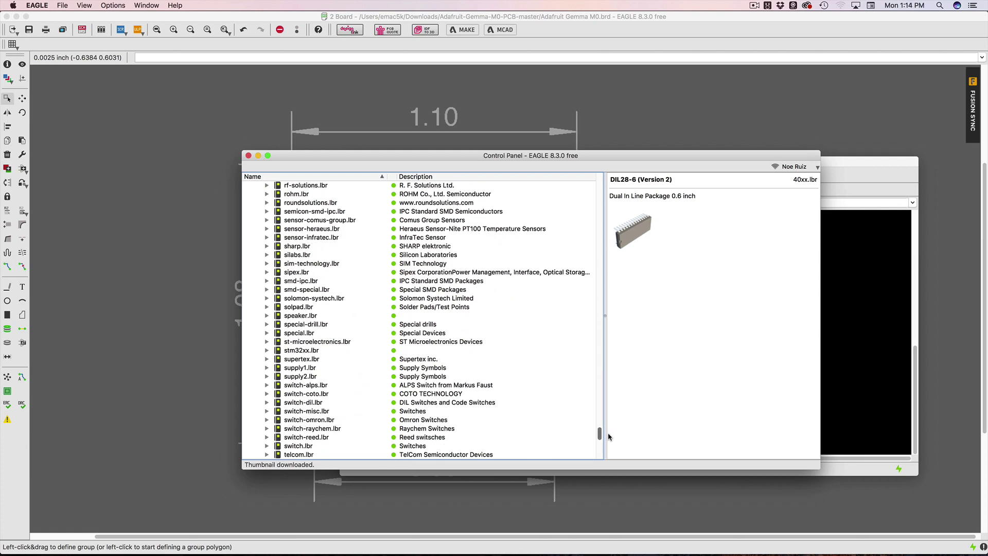
left_click(308, 420)
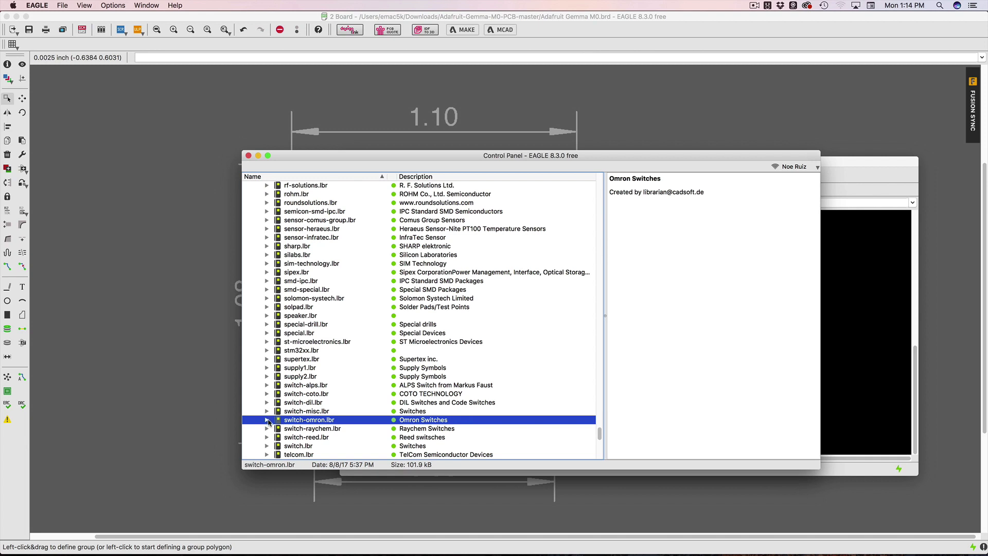
left_click(267, 420)
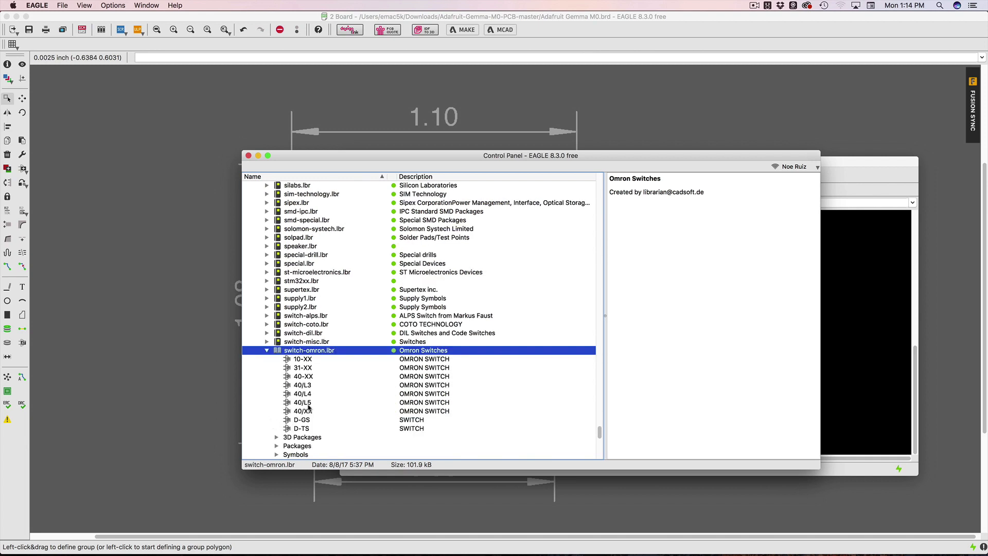
Step: Preview the 10-XX and 40-XX Omron switches and review the 40-XX device's 3D package
left_click(309, 360)
left_click(315, 377)
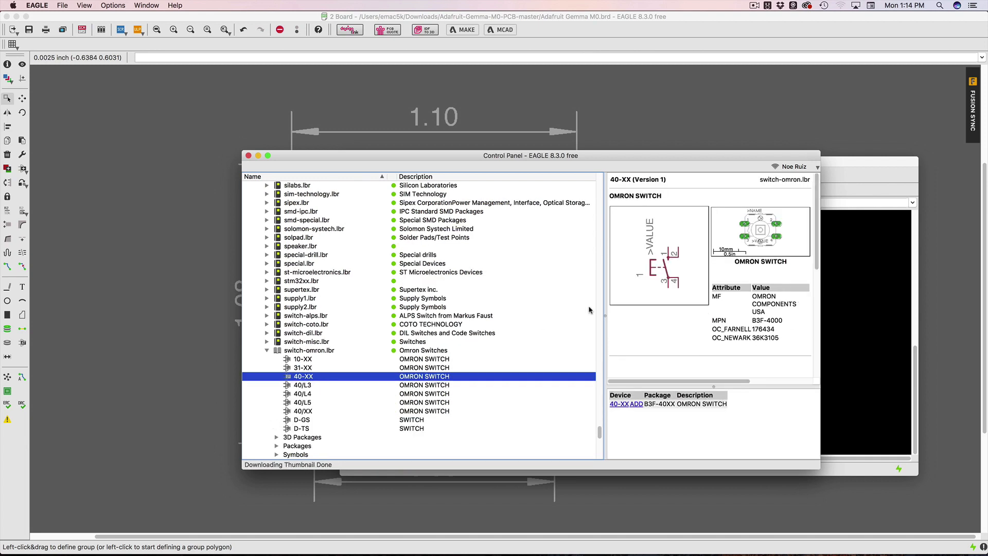
scroll(711, 324, "down", 5)
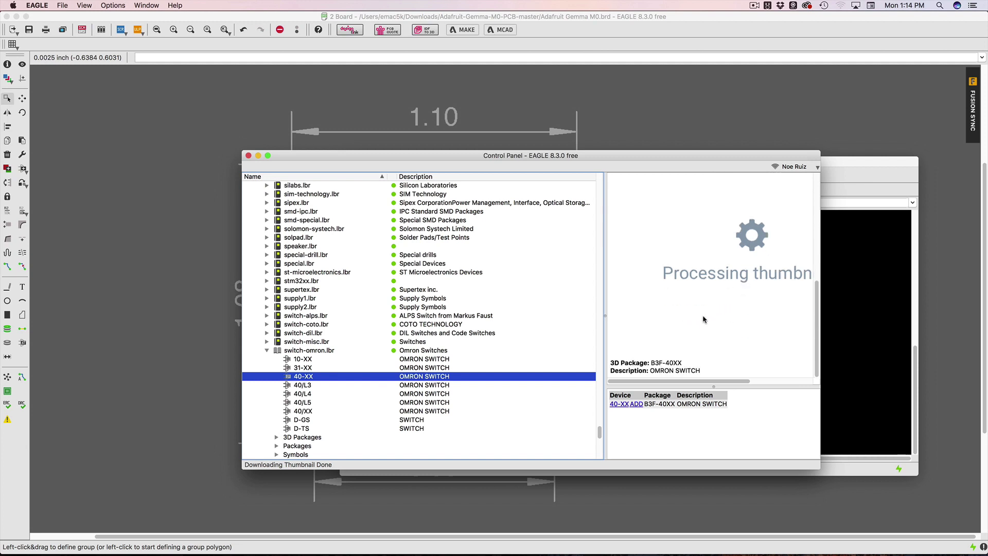
Step: Look over the full 3D package thumbnail in the 40-XX Omron switch preview
scroll(743, 292, "up", 2)
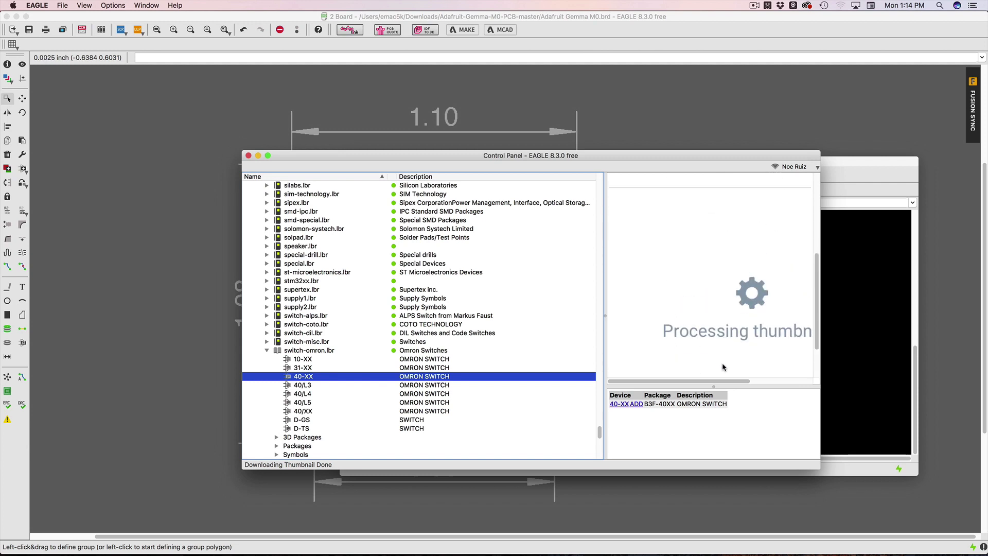
left_click_drag(732, 383, 784, 384)
scroll(646, 331, "down", 2)
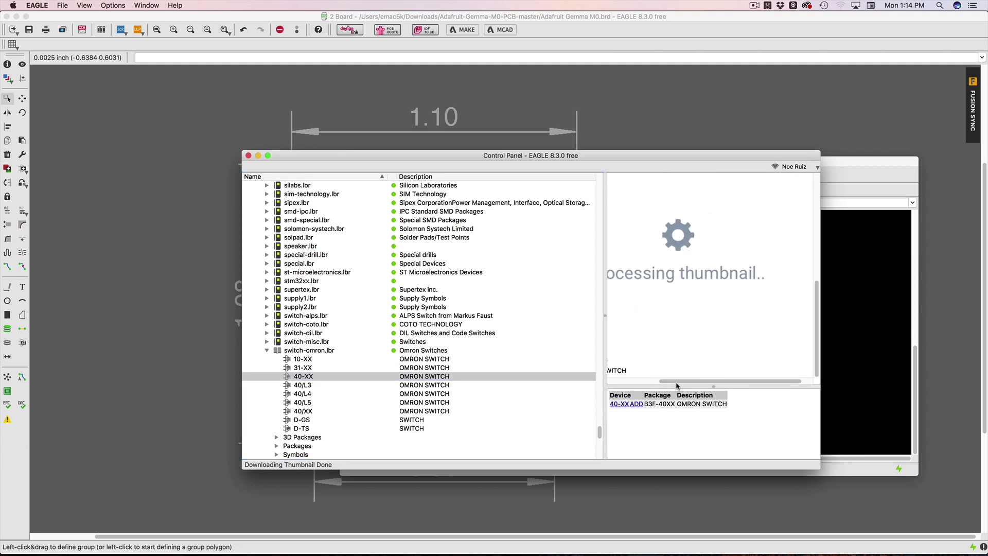
scroll(677, 385, "left", 2)
Step: Expand the 3D Packages of switch-omron.lbr and preview several of them, including B3F-10XX, B3F-31XX and B3F/40XX
scroll(398, 350, "down", 3)
left_click(290, 360)
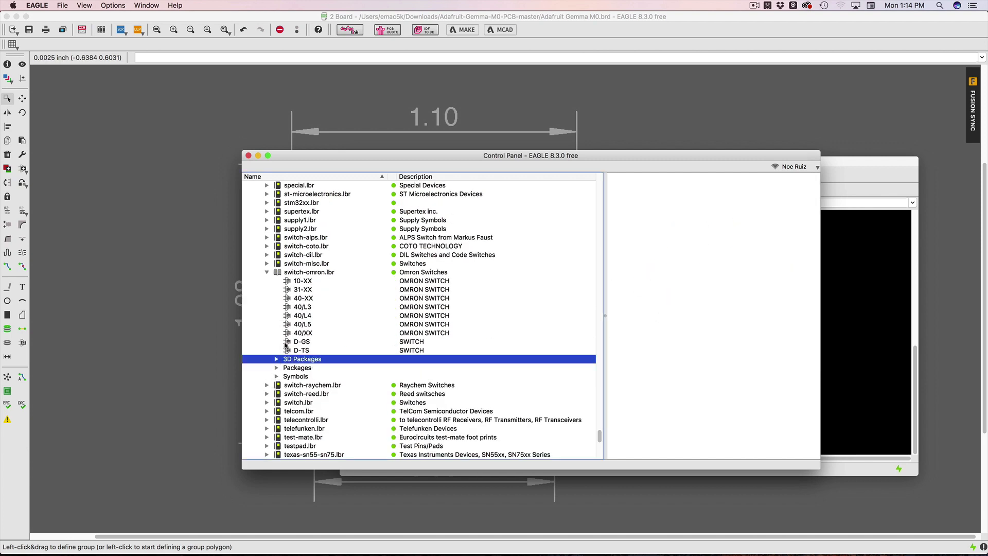
left_click(277, 360)
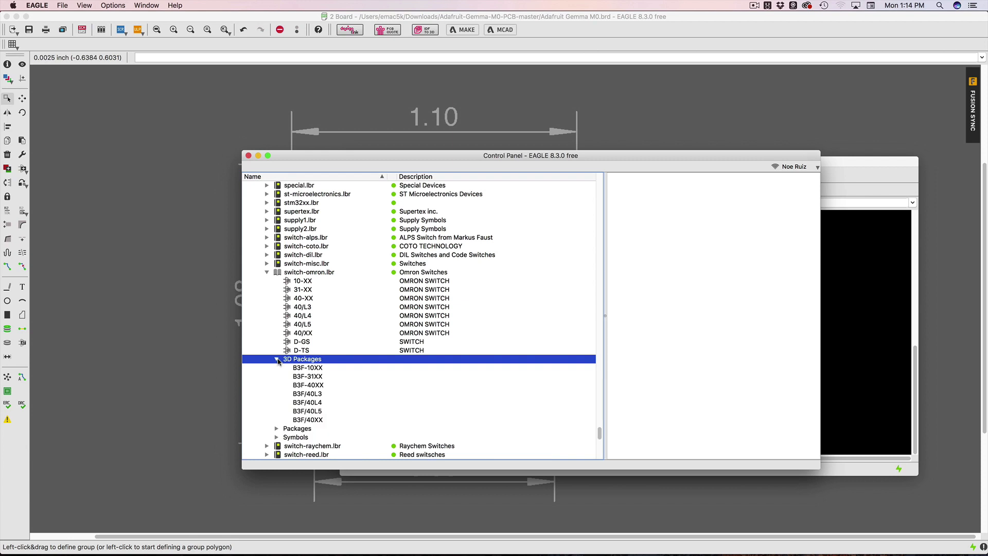
left_click(306, 369)
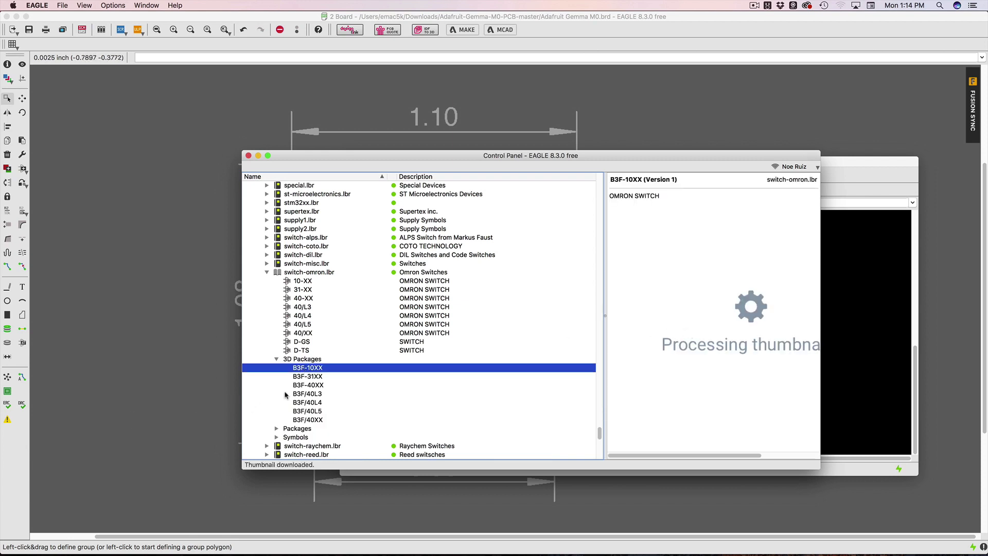
left_click(296, 393)
left_click(306, 386)
left_click(388, 377)
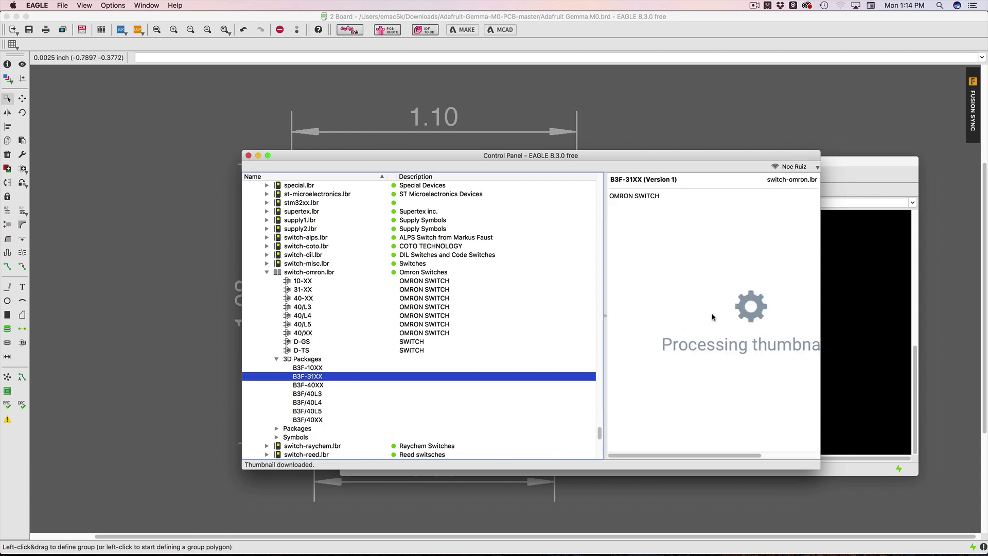
left_click(309, 402)
left_click(314, 419)
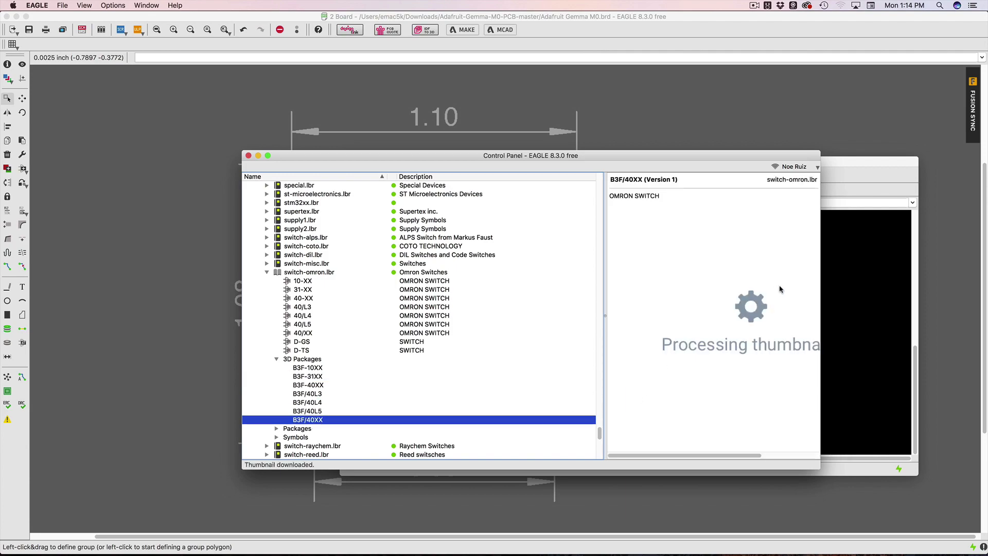
Step: Return to the start of the Managed Libraries, expand 40xx.lbr and browse its devices down to the 3D Packages
scroll(363, 301, "up", 10)
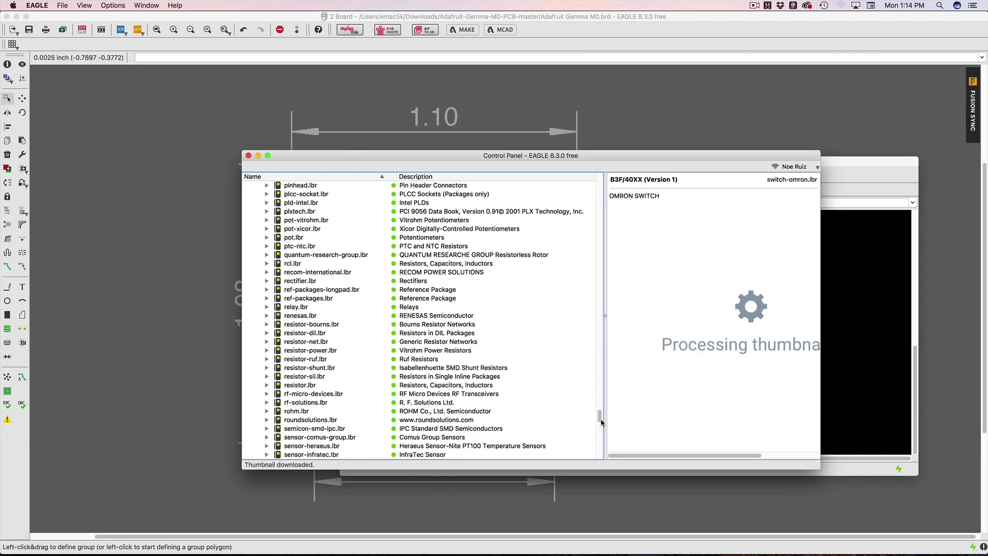
left_click_drag(600, 417, 600, 177)
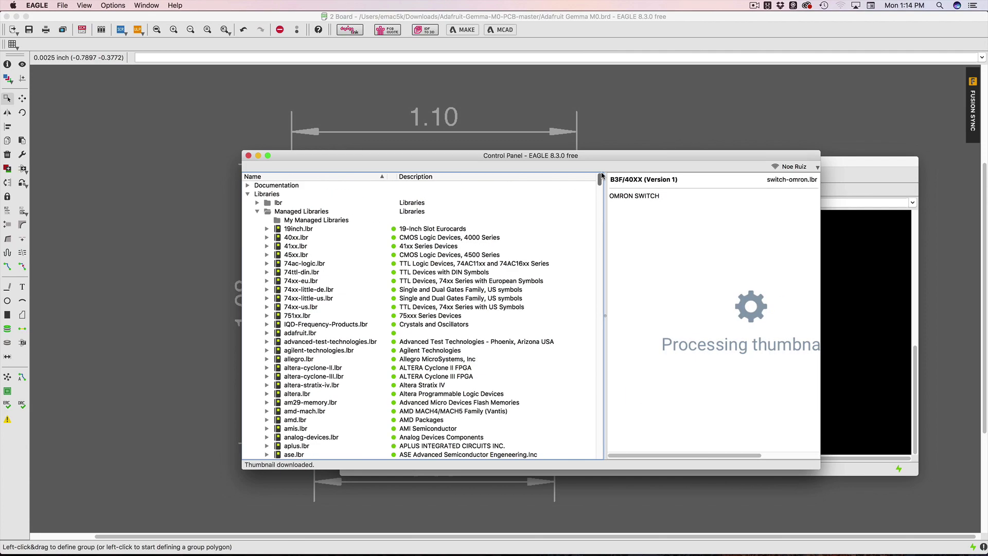
left_click(285, 238)
left_click(267, 238)
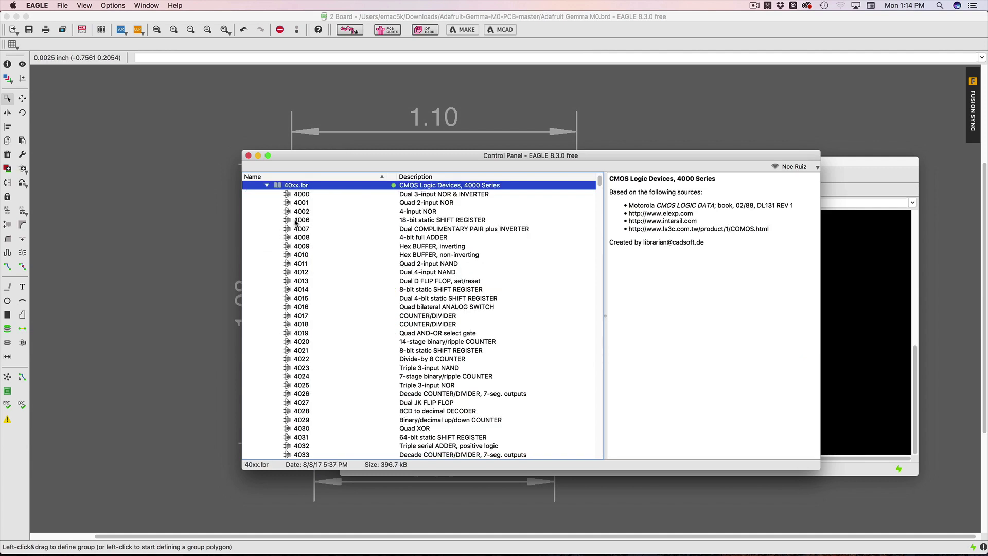
scroll(332, 231, "down", 15)
scroll(332, 232, "down", 12)
scroll(332, 231, "up", 3)
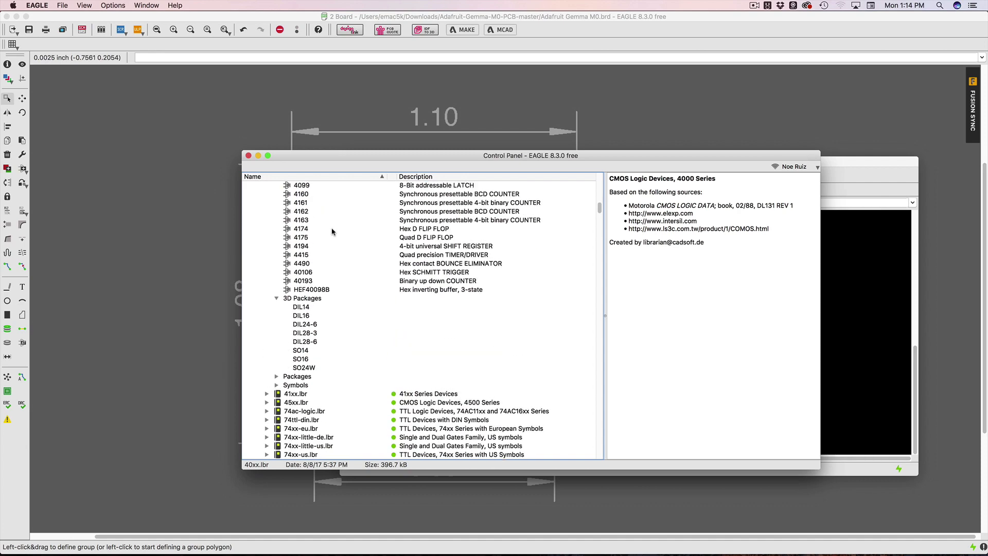
scroll(309, 280, "down", 2)
scroll(314, 278, "up", 10)
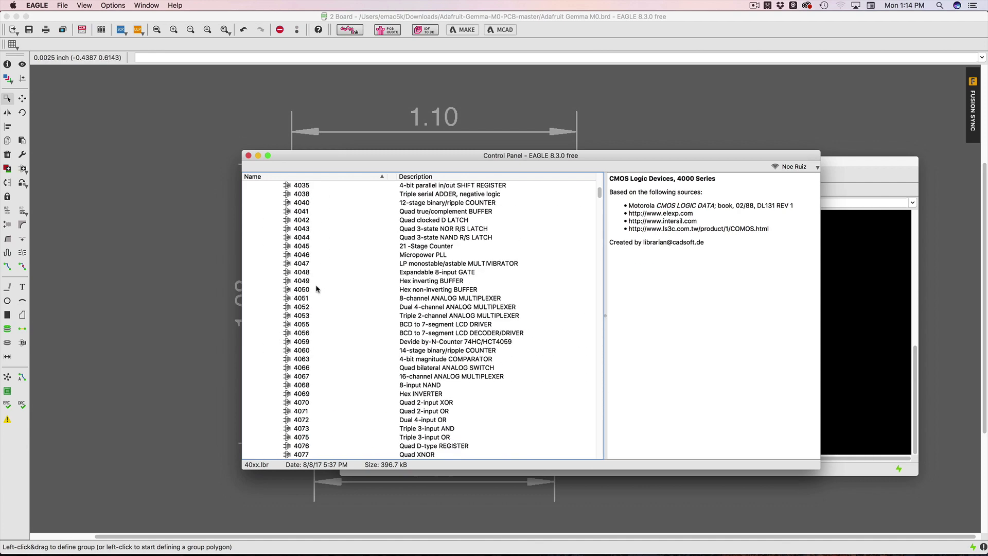
scroll(312, 269, "down", 8)
scroll(312, 269, "down", 2)
Step: Preview the DIL14 3D package of 40xx.lbr and slightly widen the preview area
left_click(305, 300)
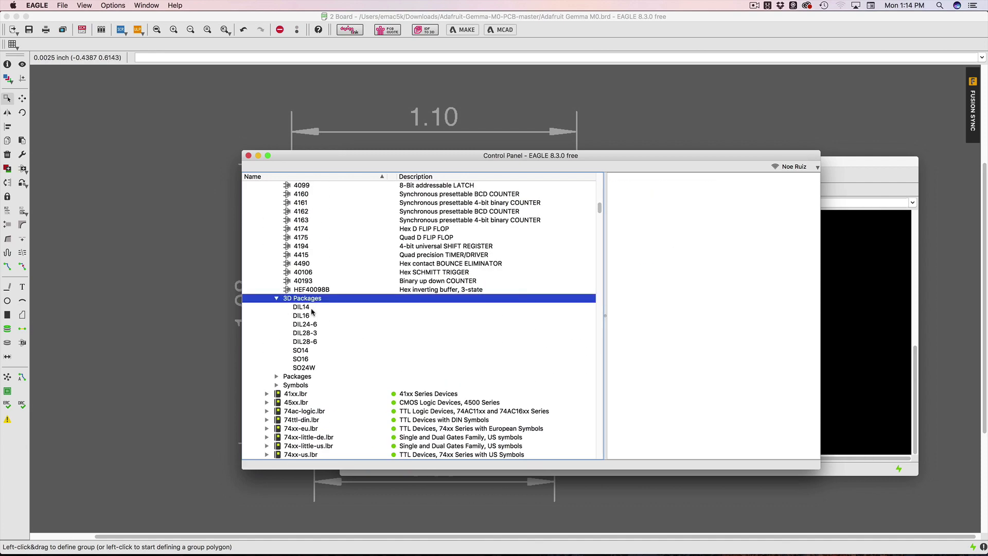
left_click(313, 308)
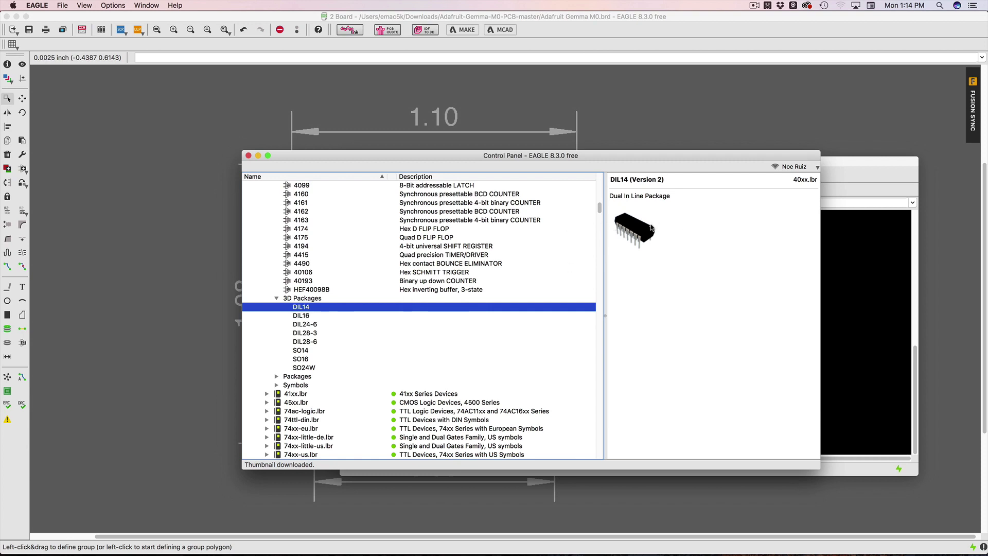
left_click(652, 227)
mouse_move(606, 318)
left_mouse_down()
mouse_move(549, 323)
mouse_move(597, 319)
left_mouse_up()
left_click(624, 234)
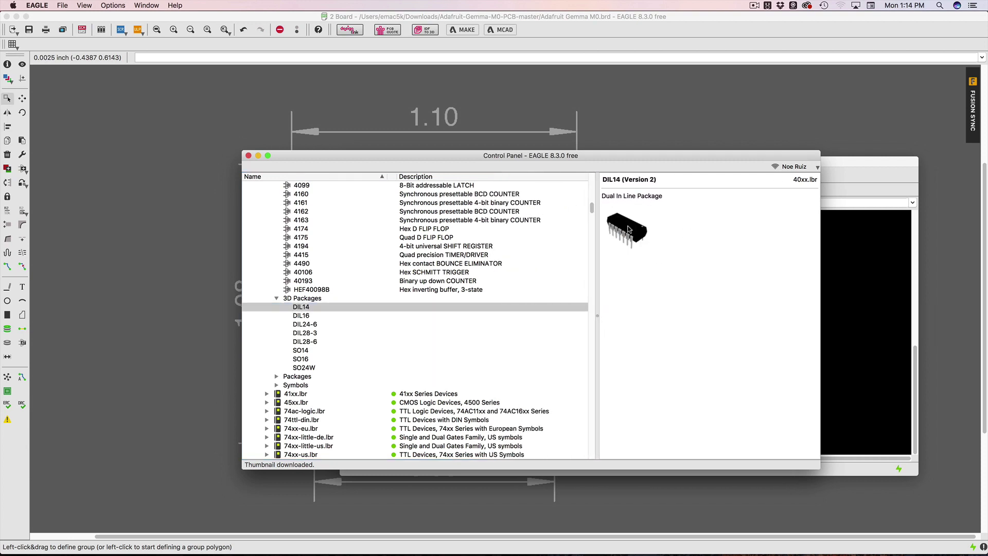
right_click(629, 226)
left_click(641, 215)
Step: Preview the DIL16 and DIL24-6 3D packages of 40xx.lbr
left_click(330, 316)
left_click(323, 327)
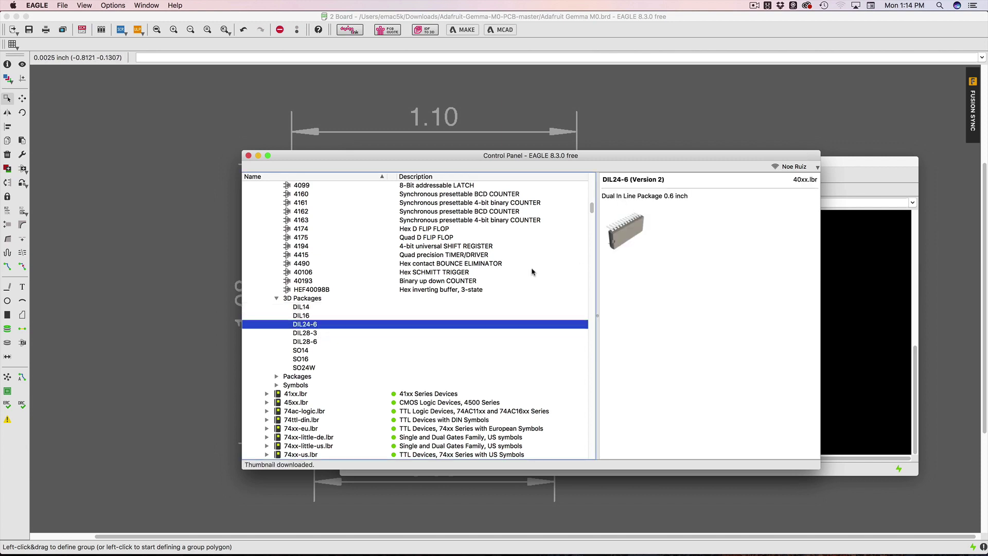
scroll(321, 338, "down", 4)
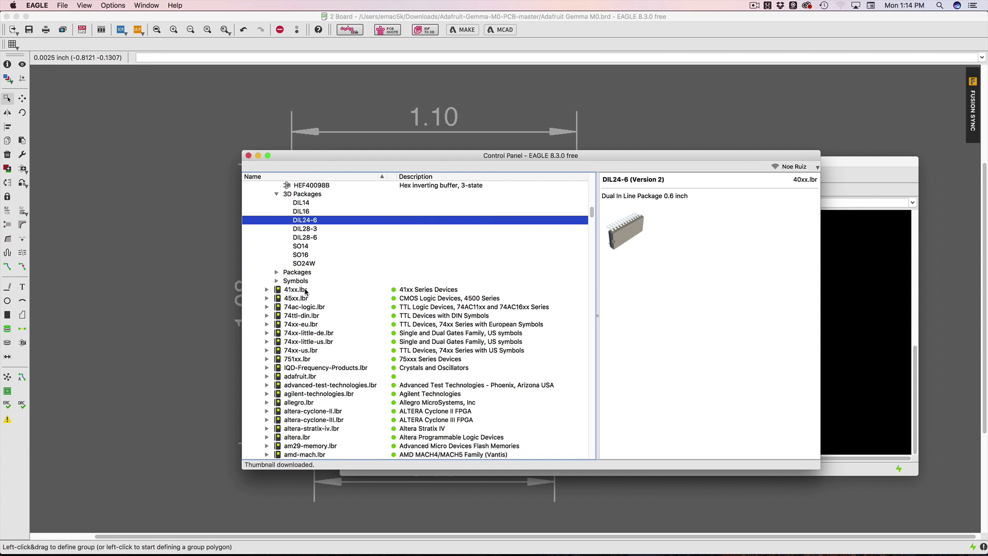
scroll(305, 291, "up", 2)
right_click(622, 233)
left_click(619, 229)
Step: Preview the SO14, SO16 and SO24W 3D packages, then return to DIL24-6
left_click(310, 297)
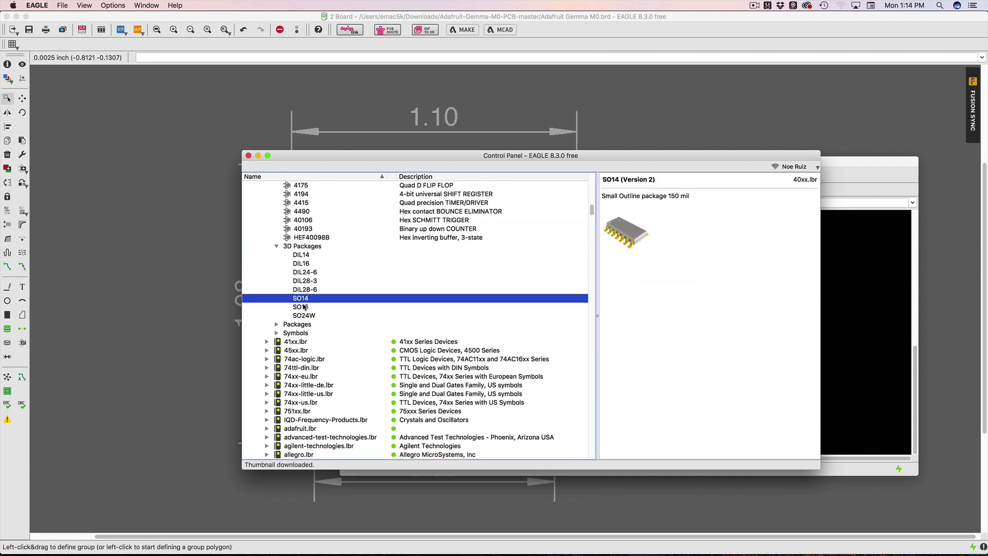
left_click(301, 308)
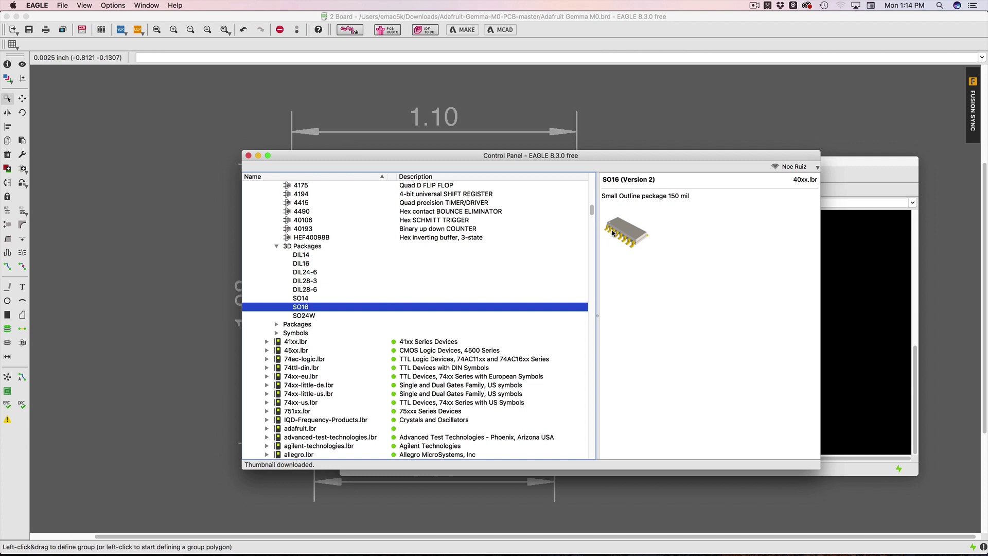
left_click(314, 315)
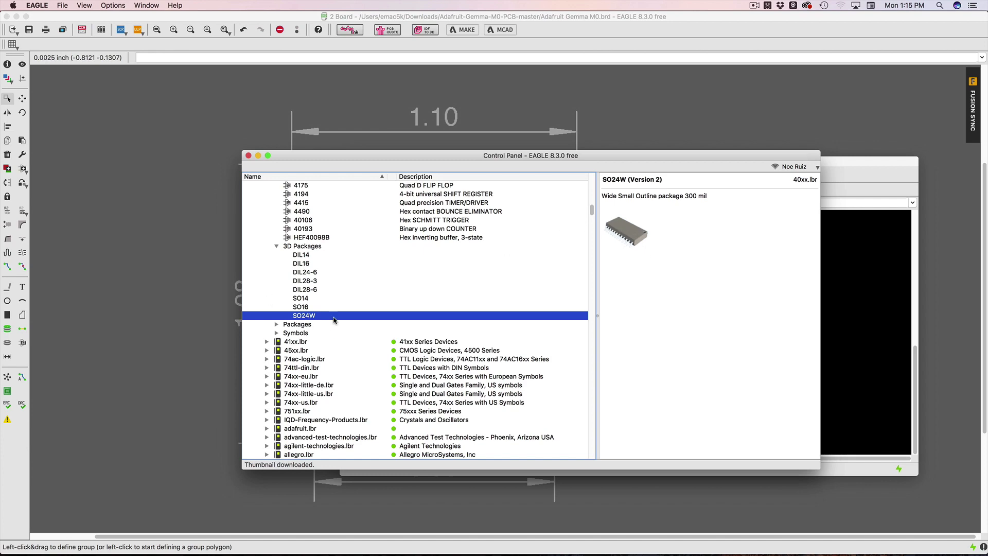
left_click(324, 298)
left_click(340, 272)
scroll(447, 277, "down", 3)
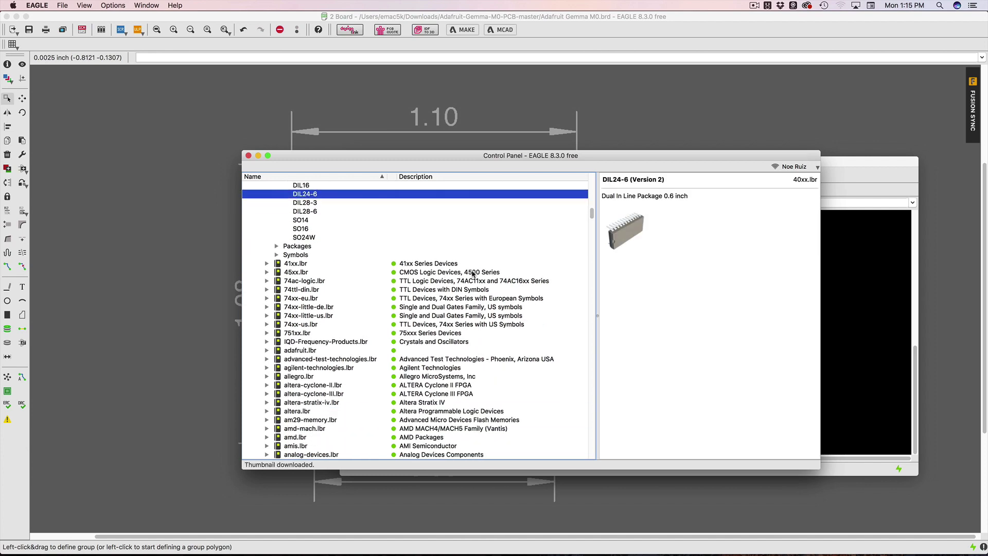
Step: Collapse 40xx.lbr in the Managed Libraries and select 41xx.lbr
scroll(447, 277, "up", 10)
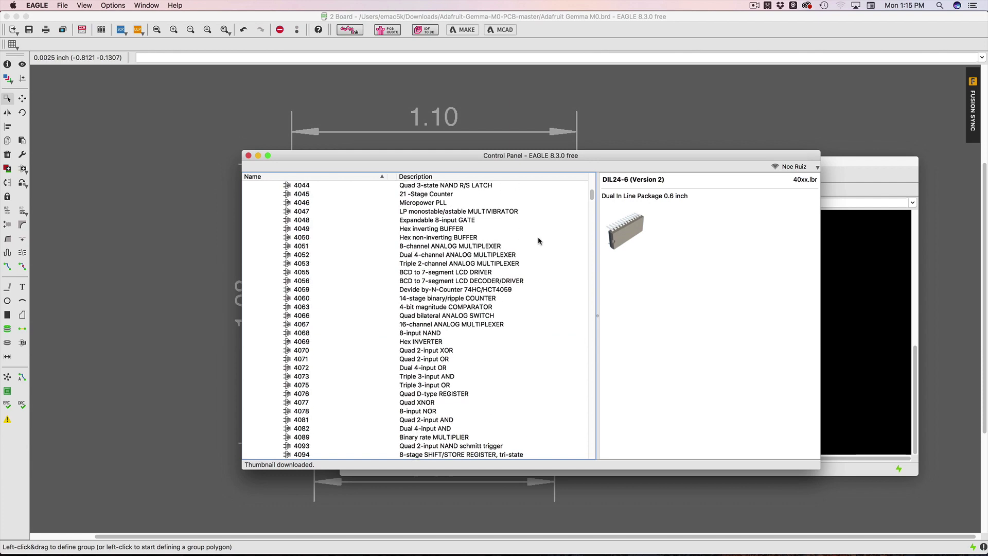
scroll(538, 241, "up", 10)
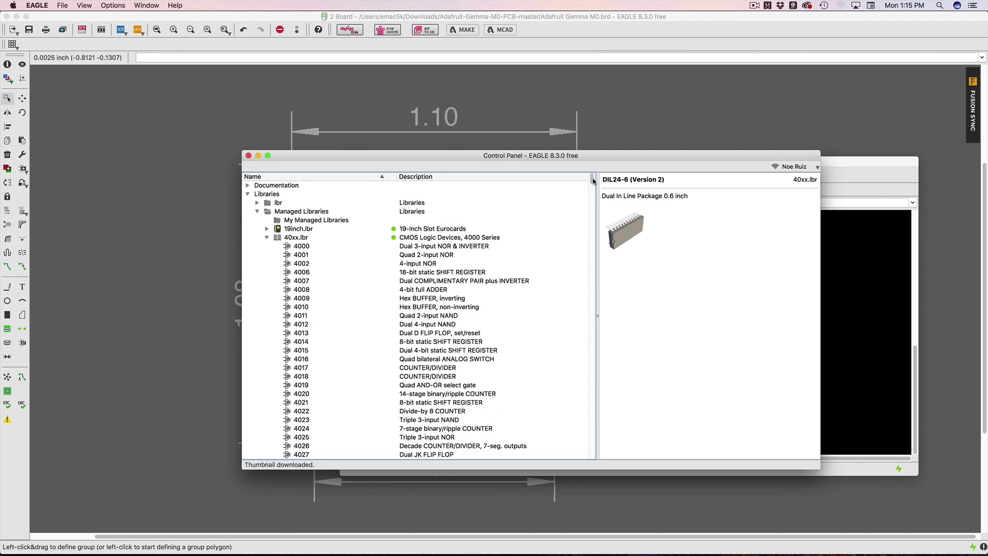
left_click(268, 237)
left_click(297, 246)
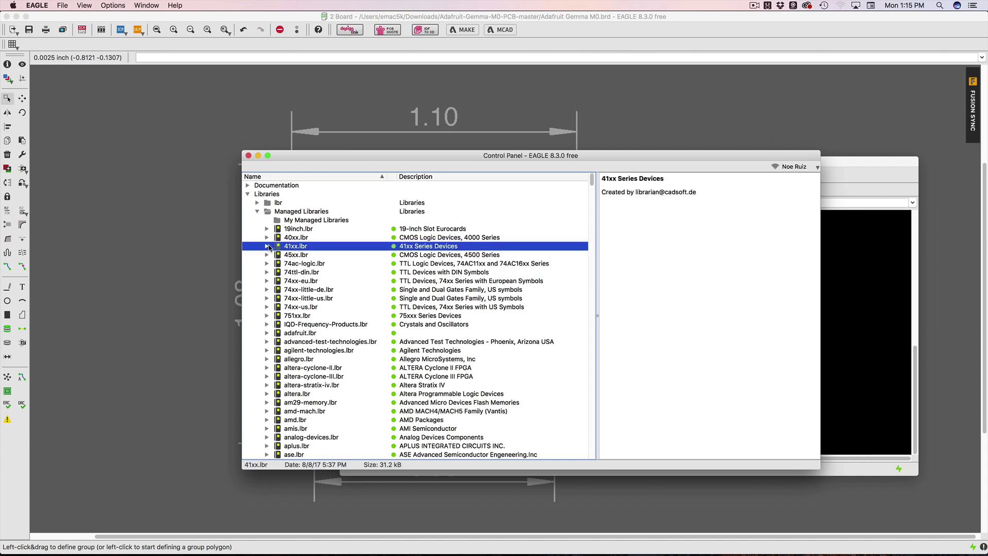
Step: Move and narrow the Control Panel window, then bring the Adafruit Gemma M0 schematic to the front
left_click_drag(691, 159, 646, 132)
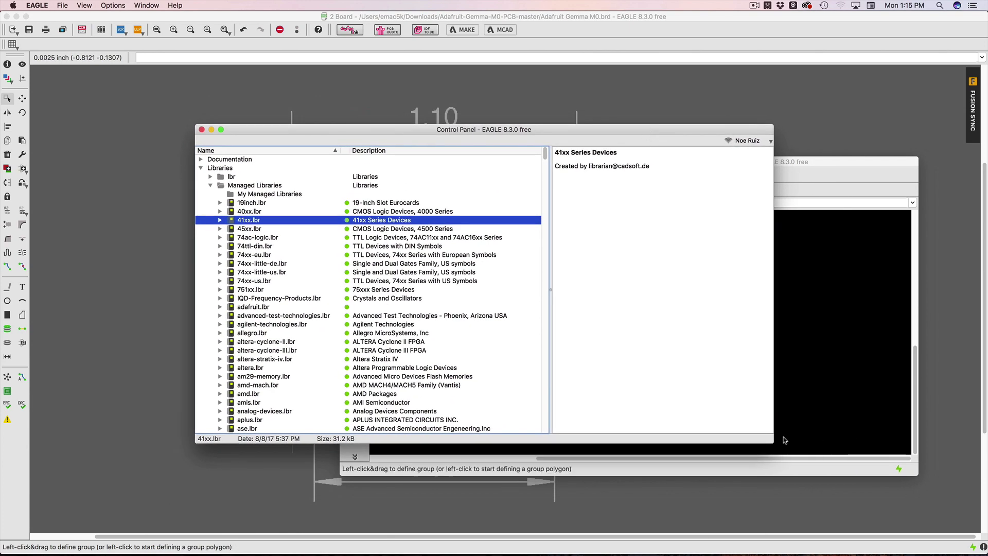
left_click_drag(777, 443, 635, 483)
left_click(722, 165)
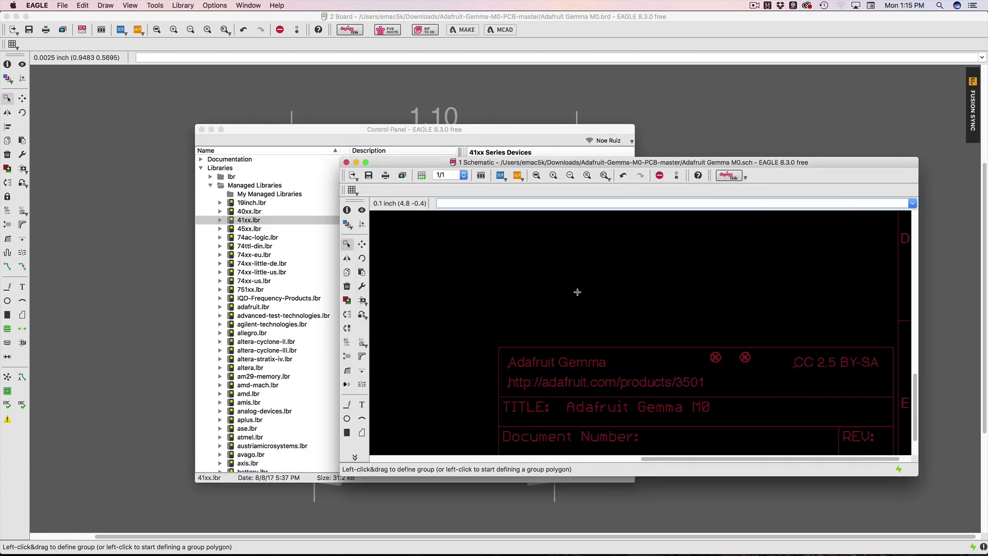
Step: Switch to Fusion 360 and orbit the Adafruit Gemma M0 board to face its front
key("super+Tab")
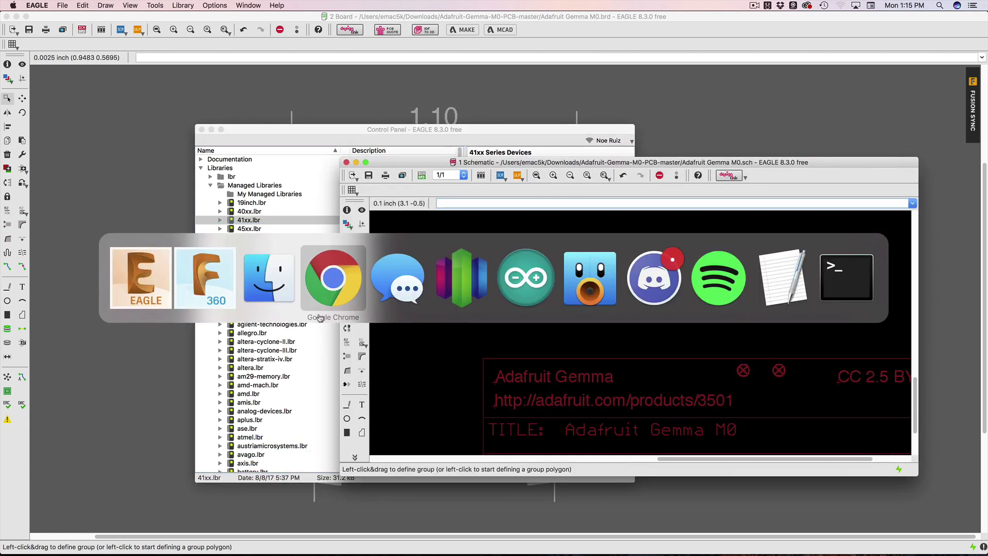
left_click(211, 296)
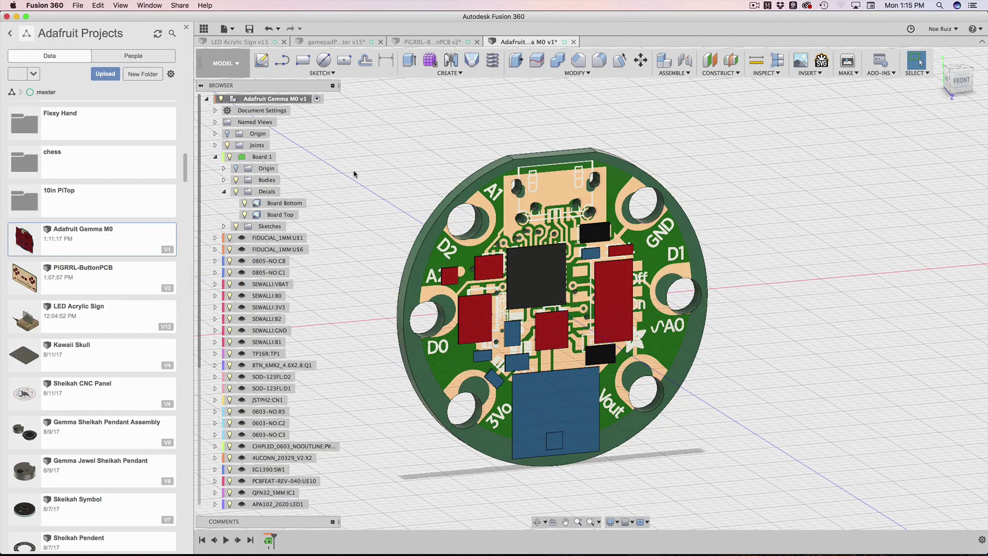
middle_click_drag(371, 176, 415, 188)
mouse_move(398, 260)
middle_mouse_down("shift")
mouse_move(424, 275)
mouse_move(727, 271)
mouse_move(408, 271)
mouse_move(381, 255)
middle_mouse_up("shift")
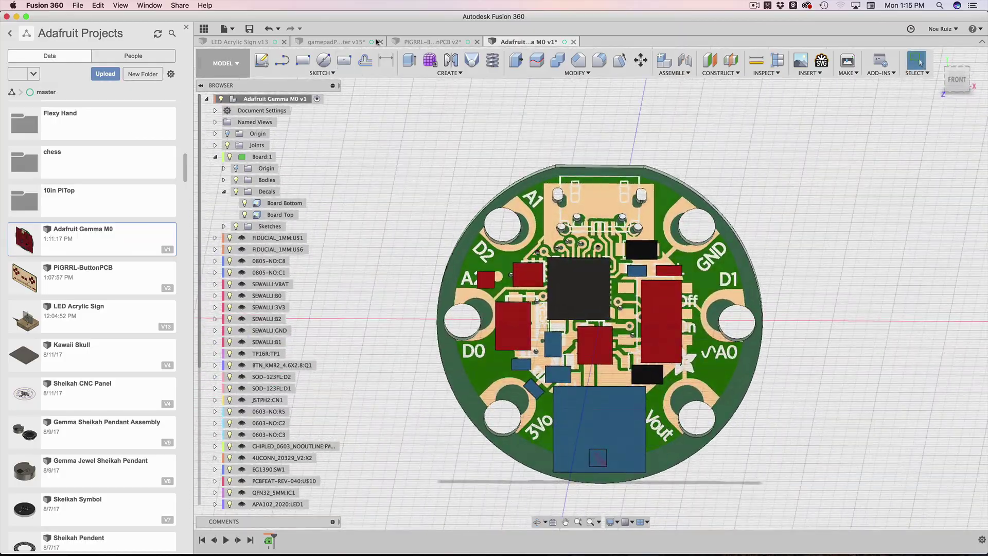
Step: Go to the PiGRRL-ButtonPCB design and examine its directional button packages up close, then the whole board
left_click(446, 41)
middle_click_drag(558, 176, 523, 165, "shift")
key("Escape")
scroll(430, 214, "up", 4)
scroll(401, 237, "down", 6)
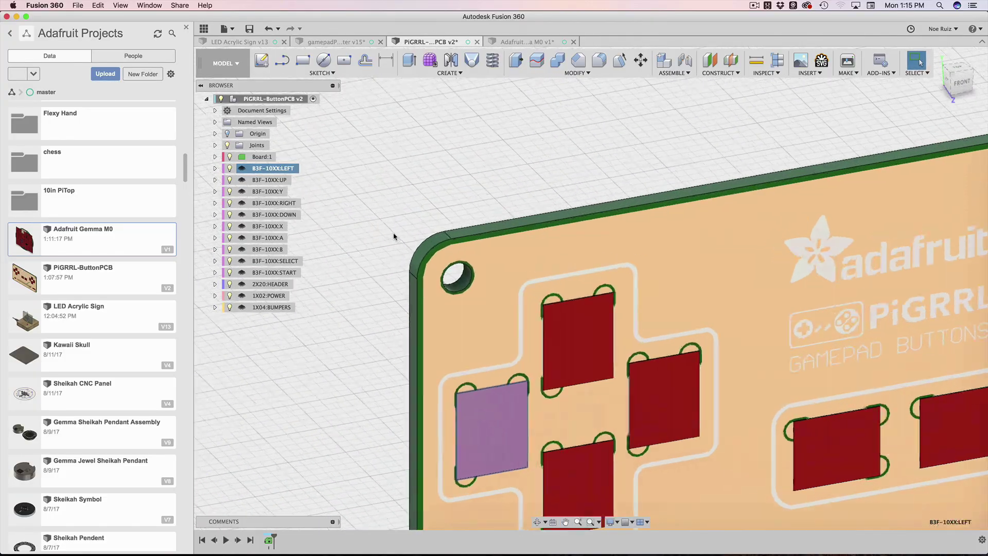
middle_click_drag(425, 216, 479, 183)
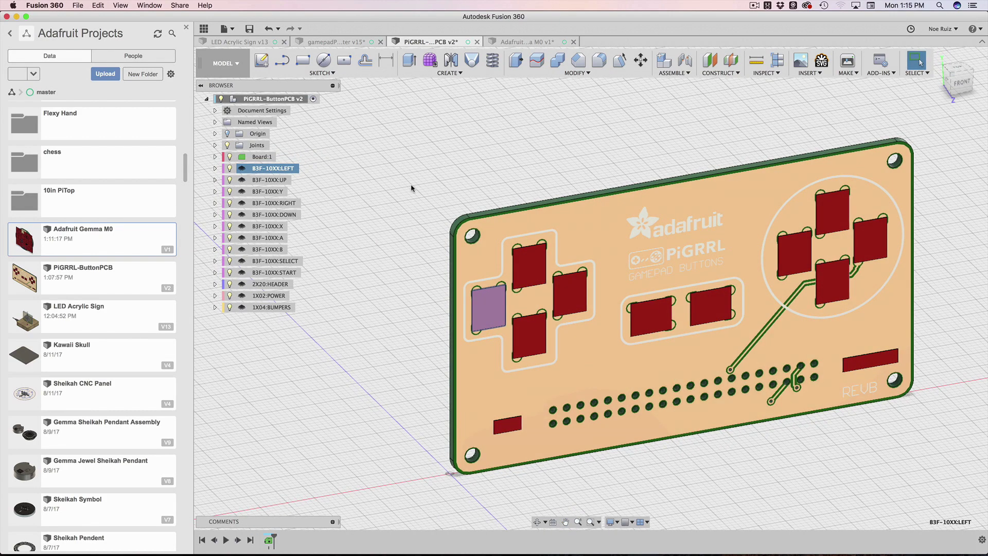
Step: Inspect the PiGRRL-ButtonPCB board straight from the front and again from an angled view
scroll(607, 229, "up", 2)
left_click(959, 85)
middle_click_drag(614, 275, 645, 276)
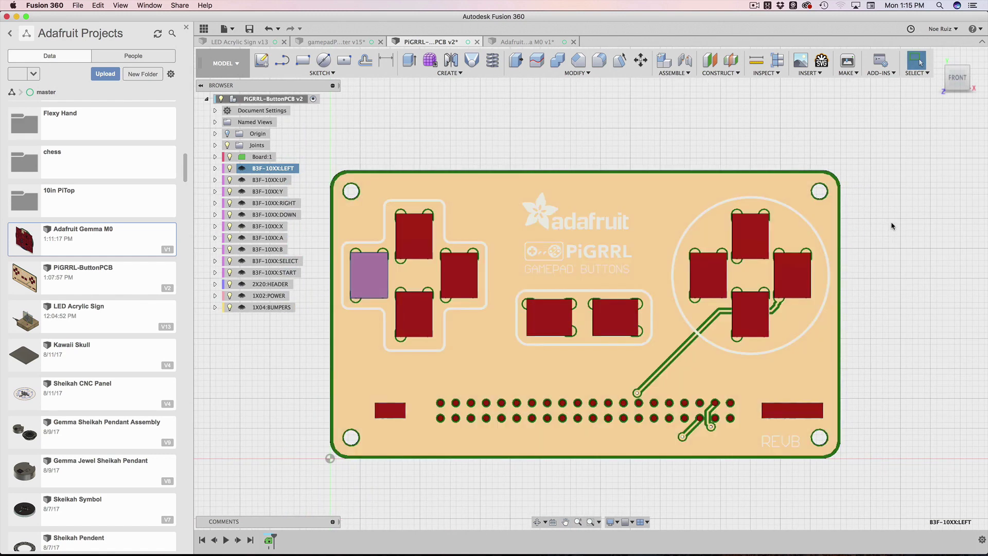
middle_click_drag(892, 227, 554, 191, "shift")
scroll(555, 192, "up", 3)
scroll(554, 193, "down", 5)
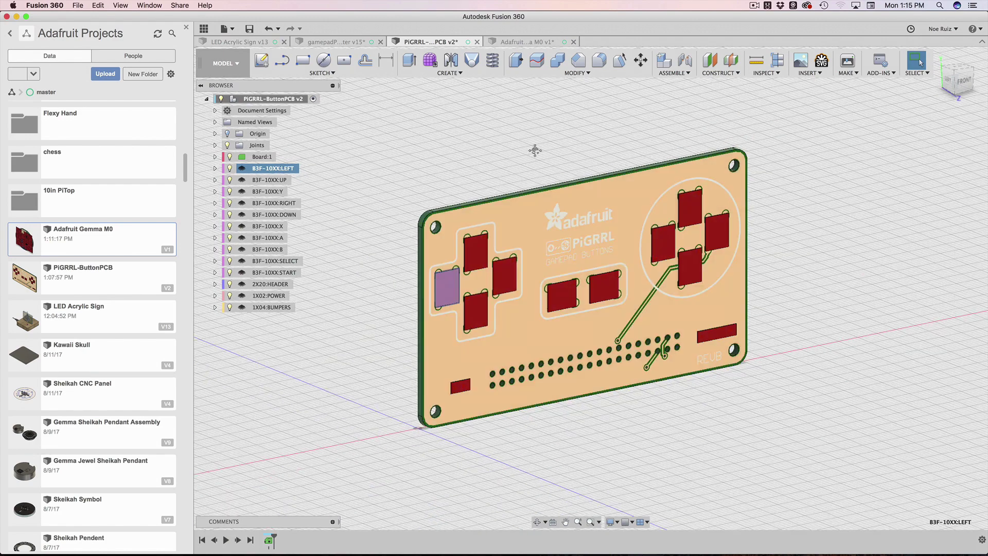
middle_click_drag(541, 153, 548, 171)
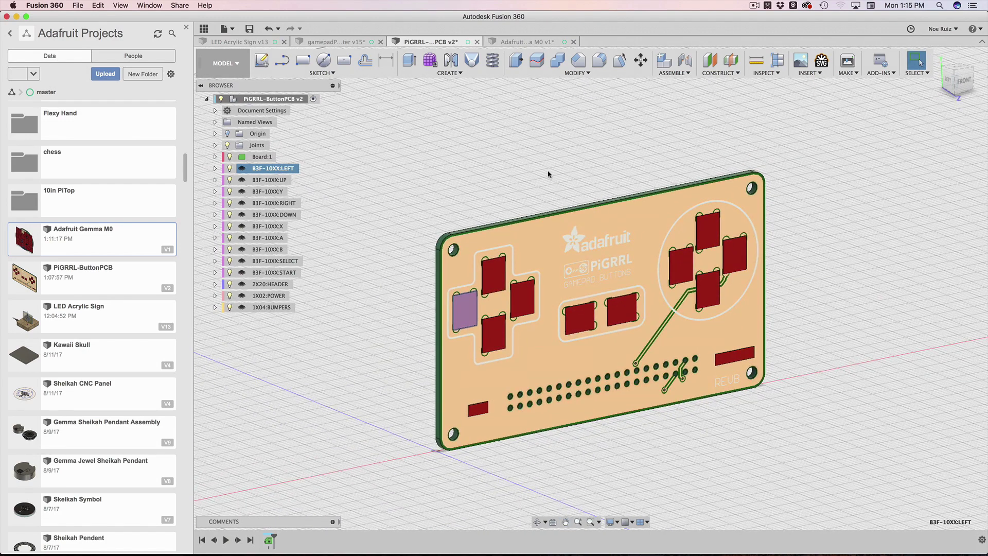